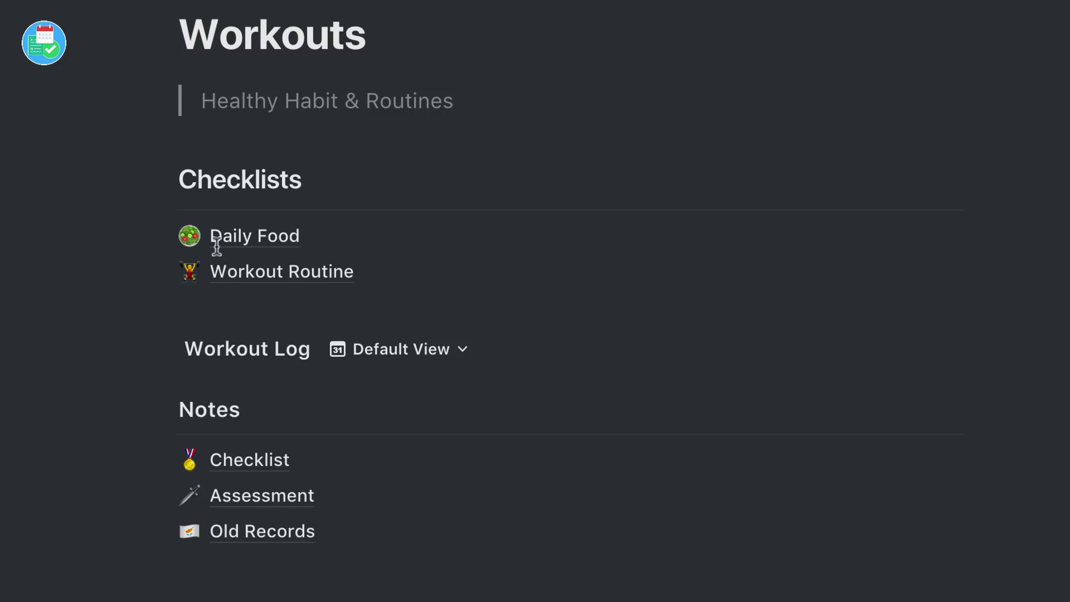
scroll(267, 514, "down", 5)
scroll(374, 433, "up", 3)
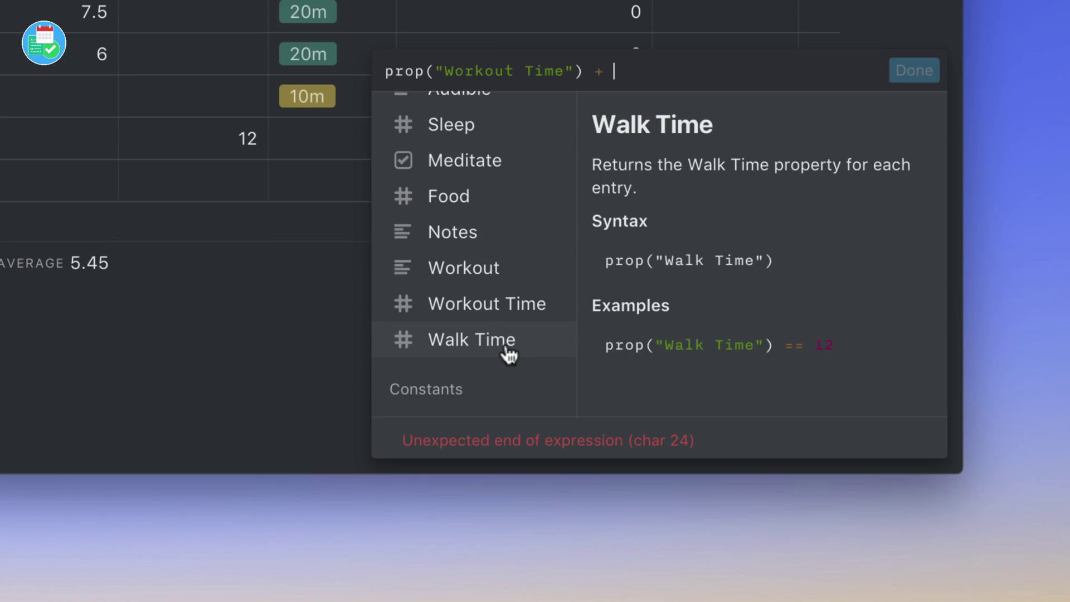
- Apply the formula prop("Workout Time") + prop("Walk Time") in the formula editor
left_click(917, 74)
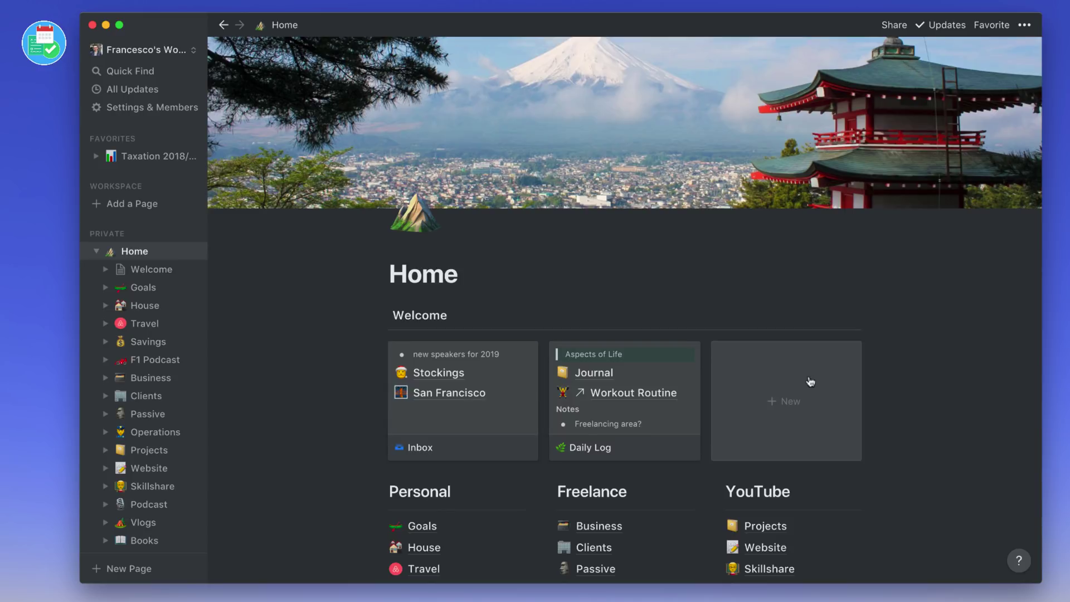
- Go from Home to Daily Log, then open the Health page's Logbook table
left_click(636, 402)
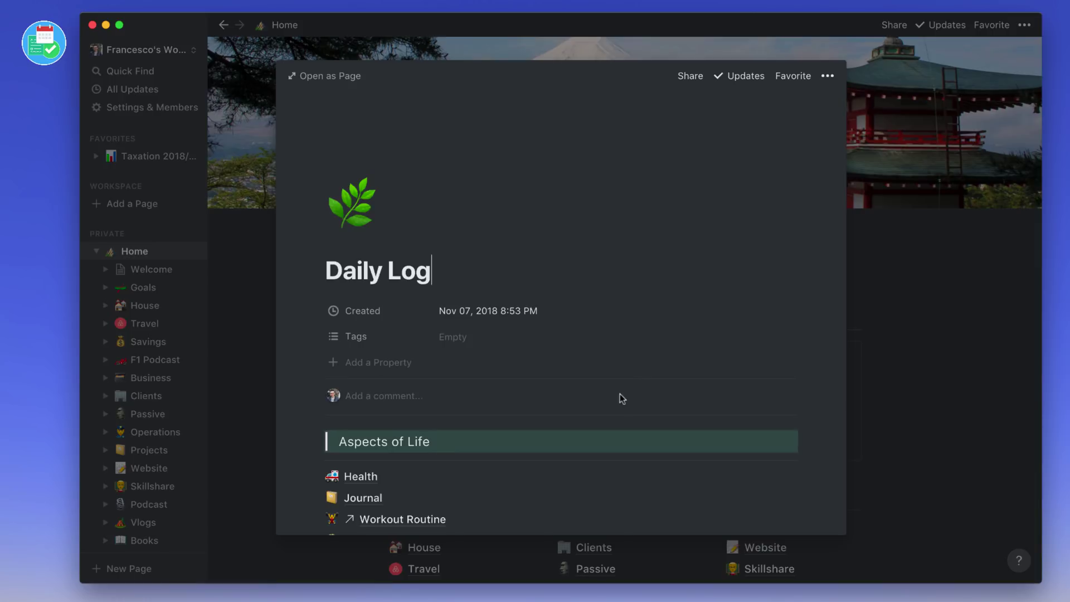
scroll(605, 397, "down", 3)
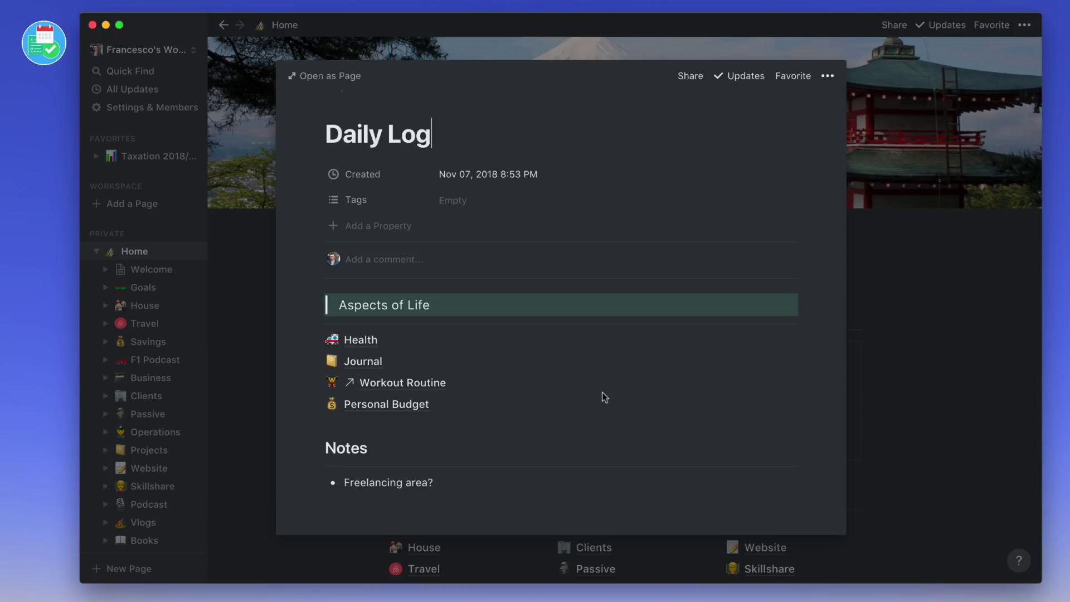
mouse_move(363, 497)
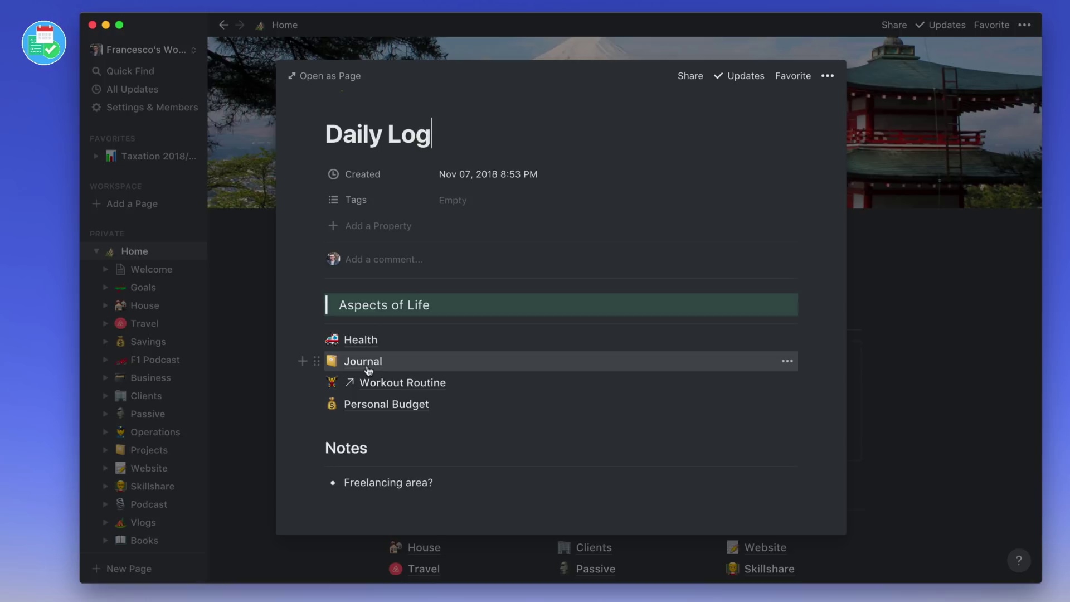
left_click(367, 339)
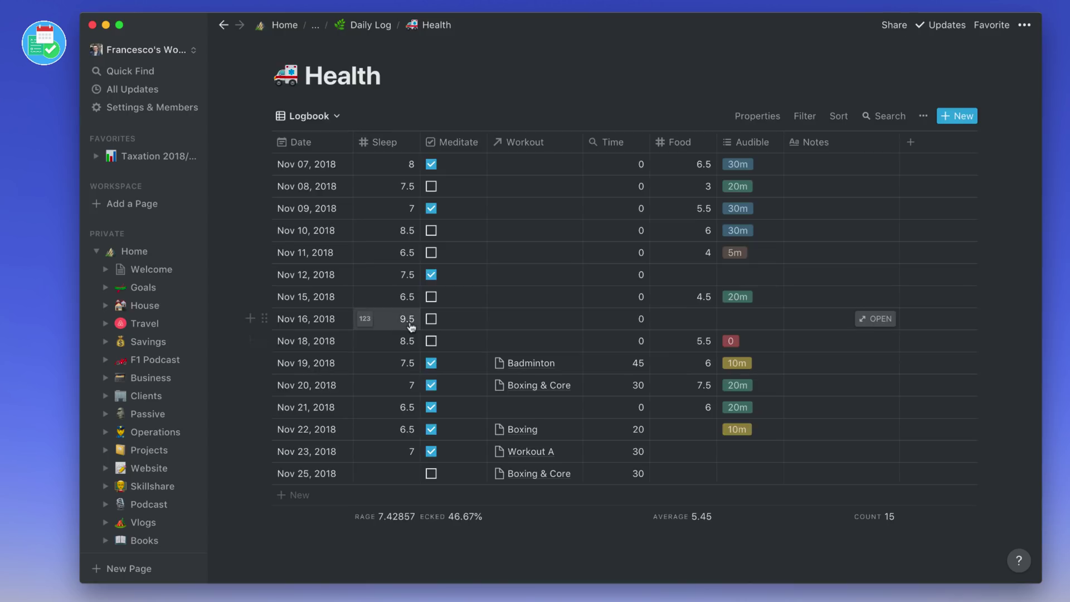
mouse_move(614, 516)
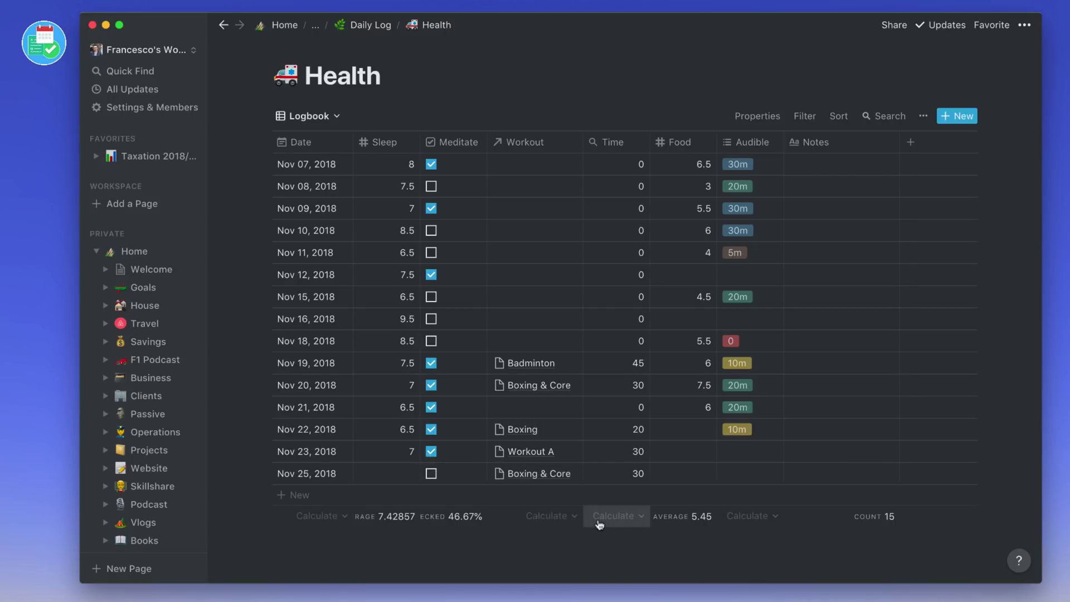
scroll(583, 526, "down", 2)
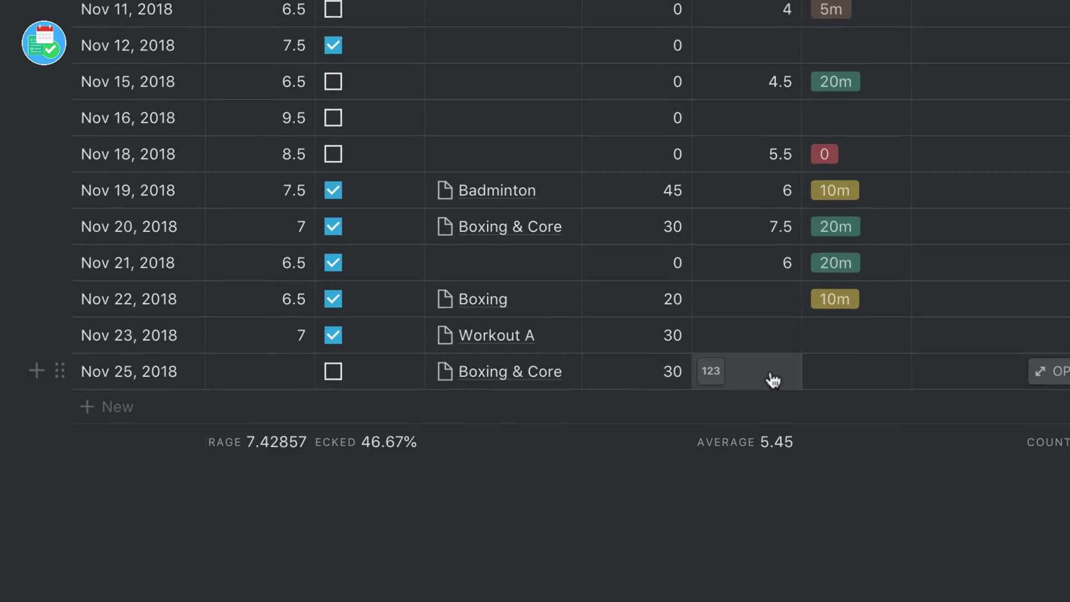
mouse_move(728, 397)
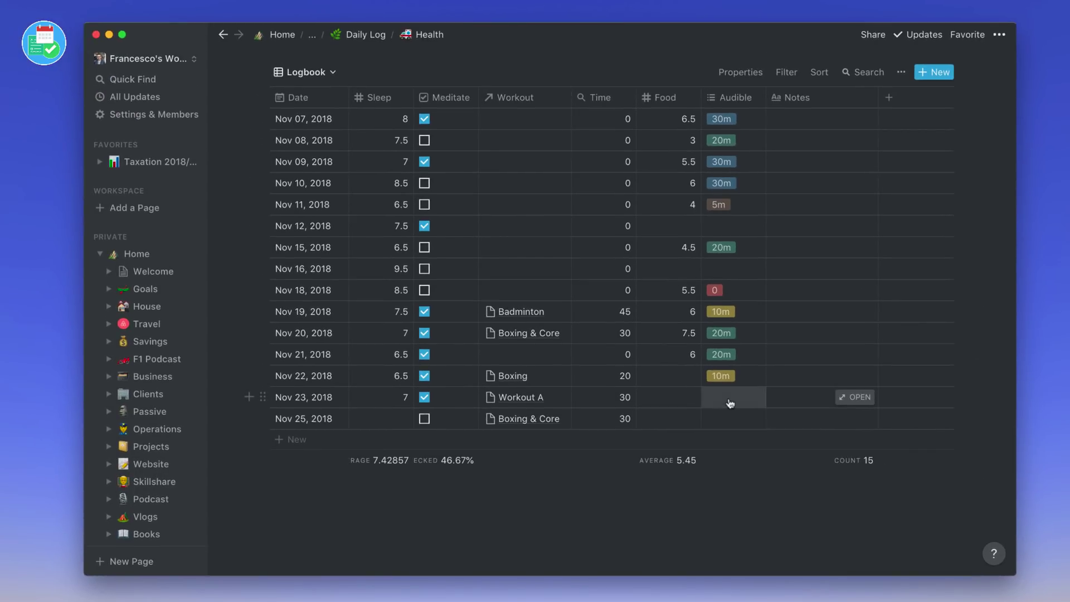
scroll(660, 380, "up", 2)
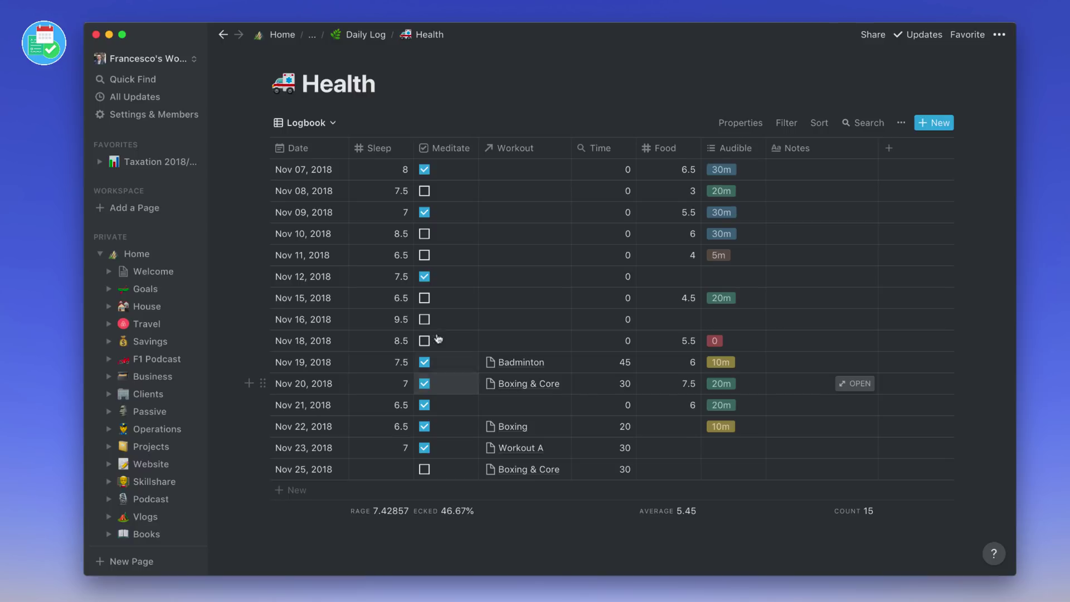
mouse_move(382, 459)
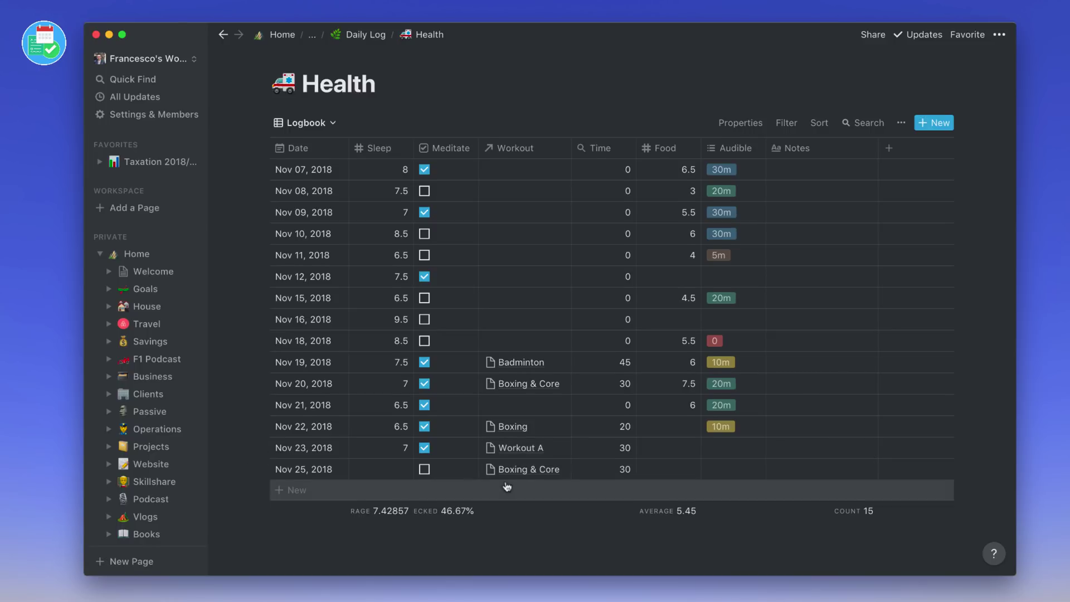
scroll(507, 485, "down", 2)
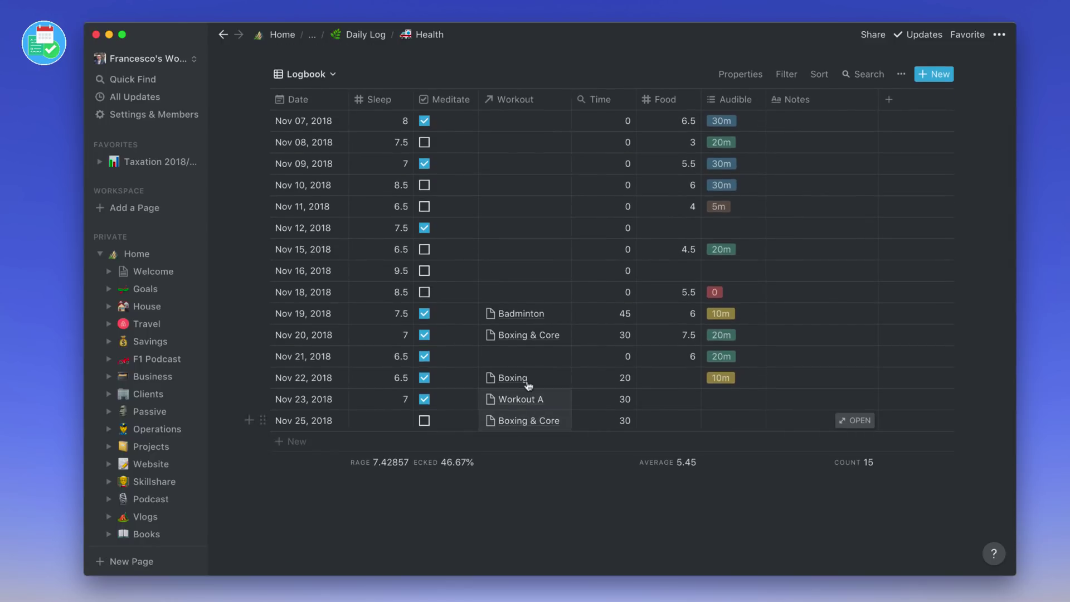
- Start converting the Workout column to a Relation, then cancel at the database list
left_click(513, 102)
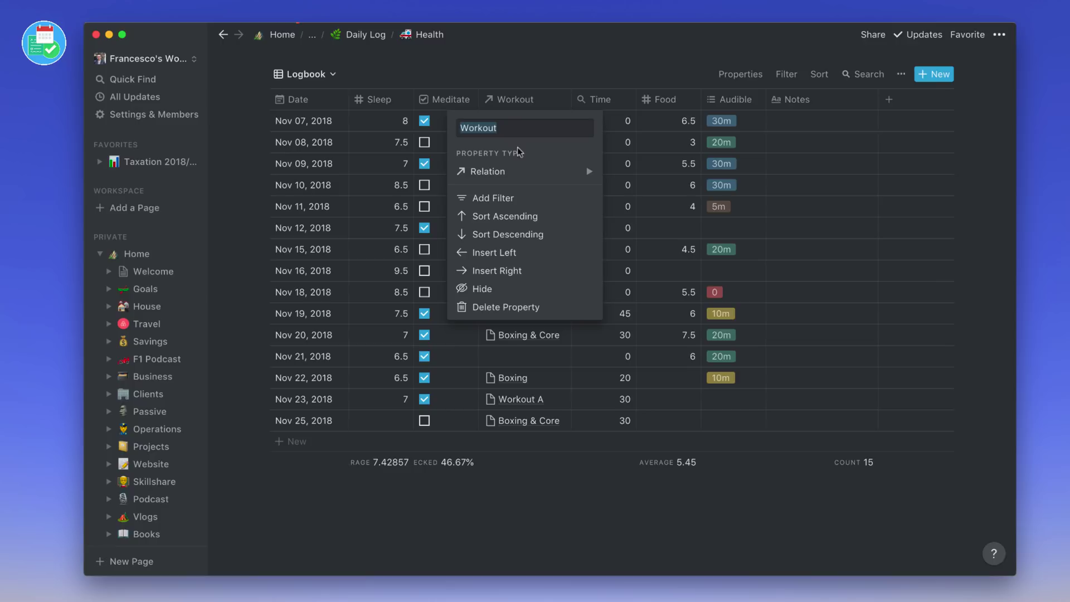
left_click(514, 165)
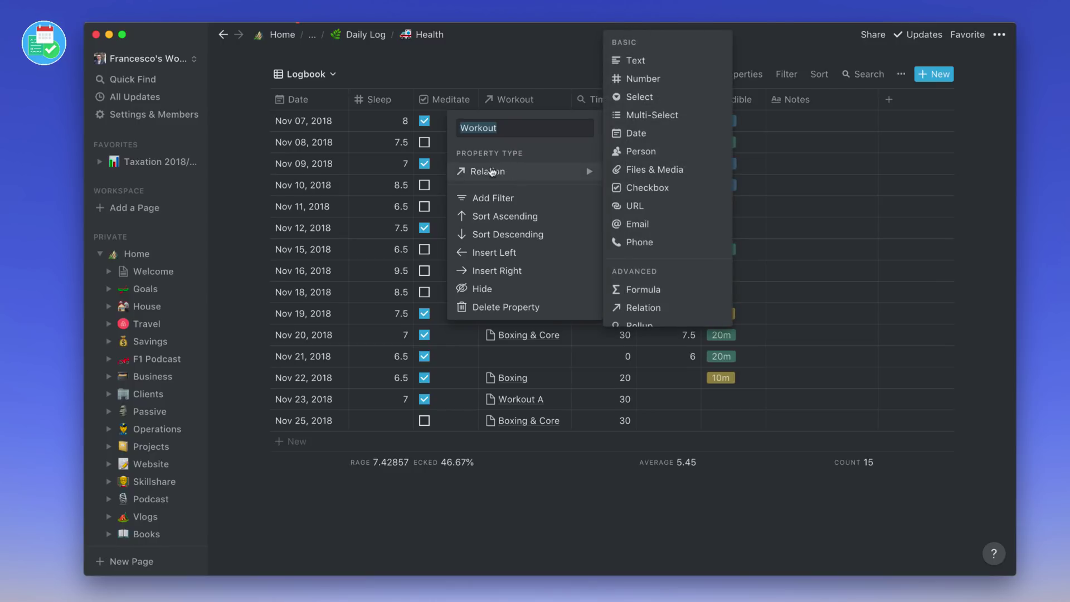
scroll(652, 214, "down", 2)
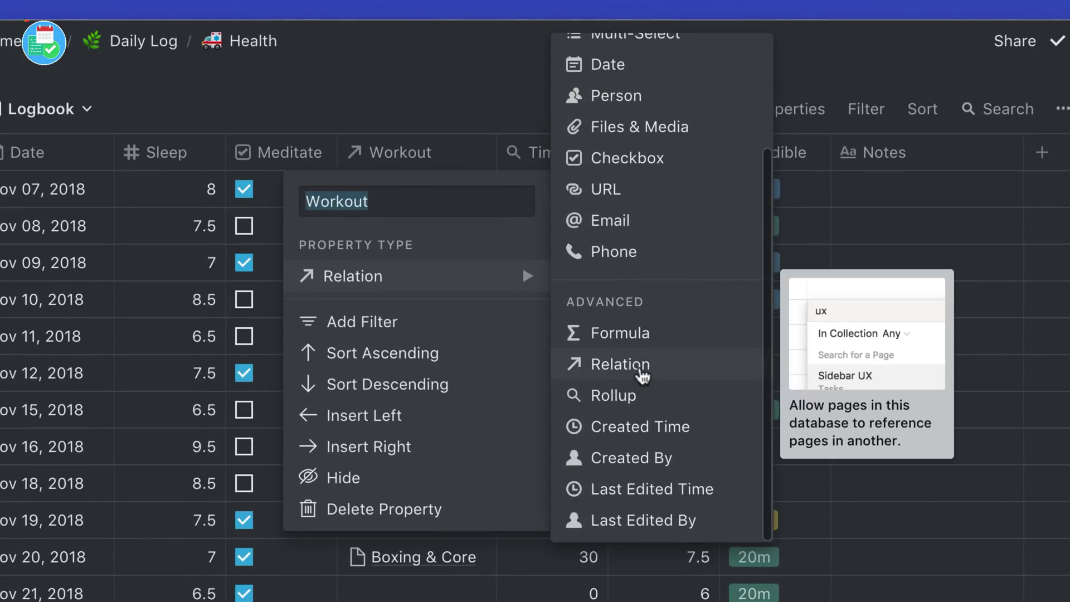
left_click(640, 374)
left_click(598, 211)
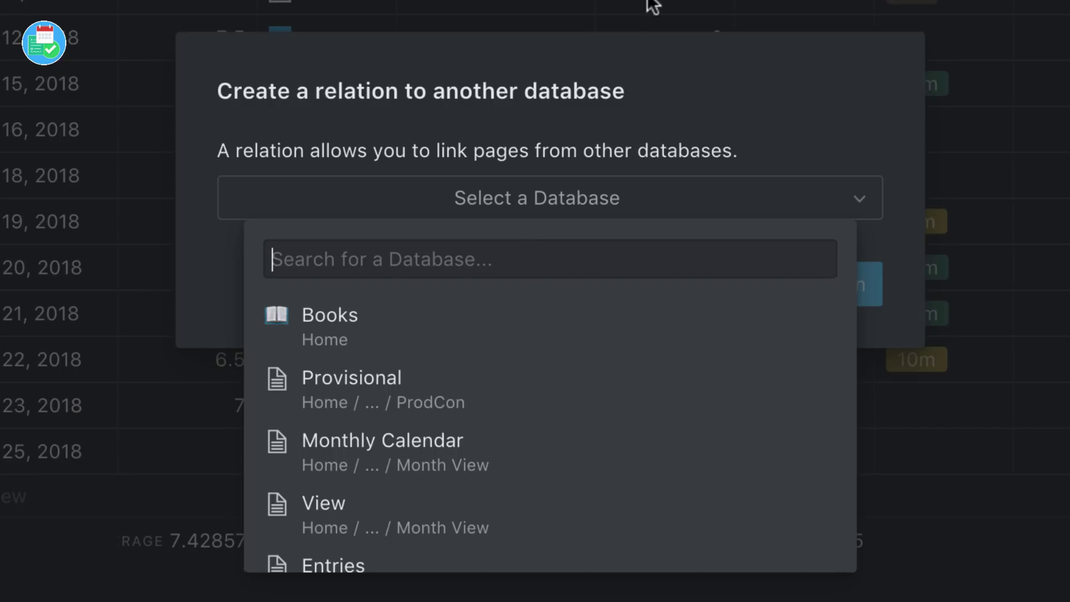
key("Escape")
key("Escape")
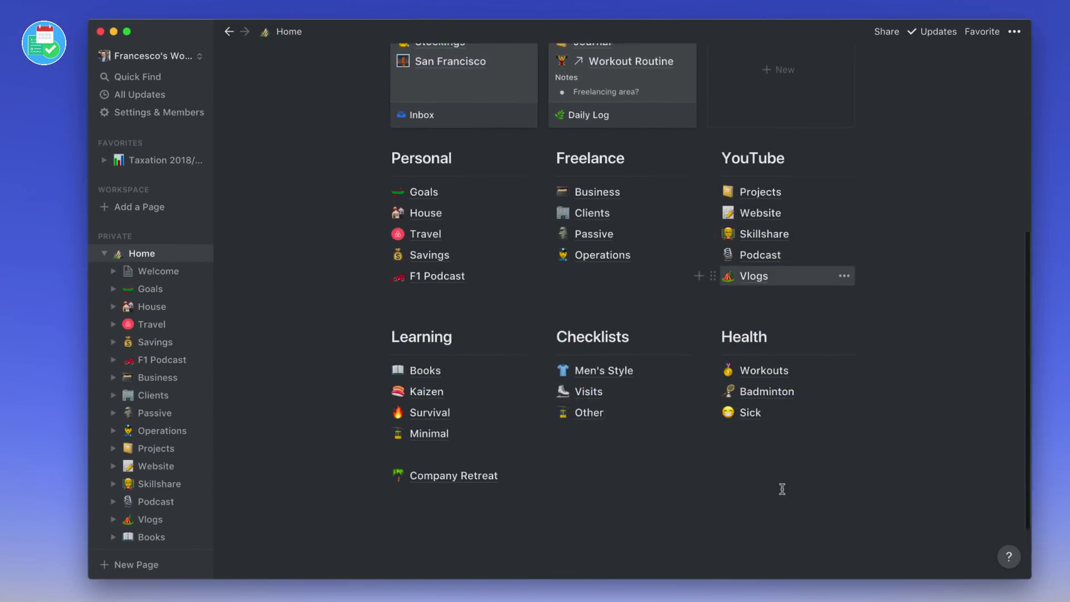
scroll(778, 468, "down", 1)
left_click(760, 349)
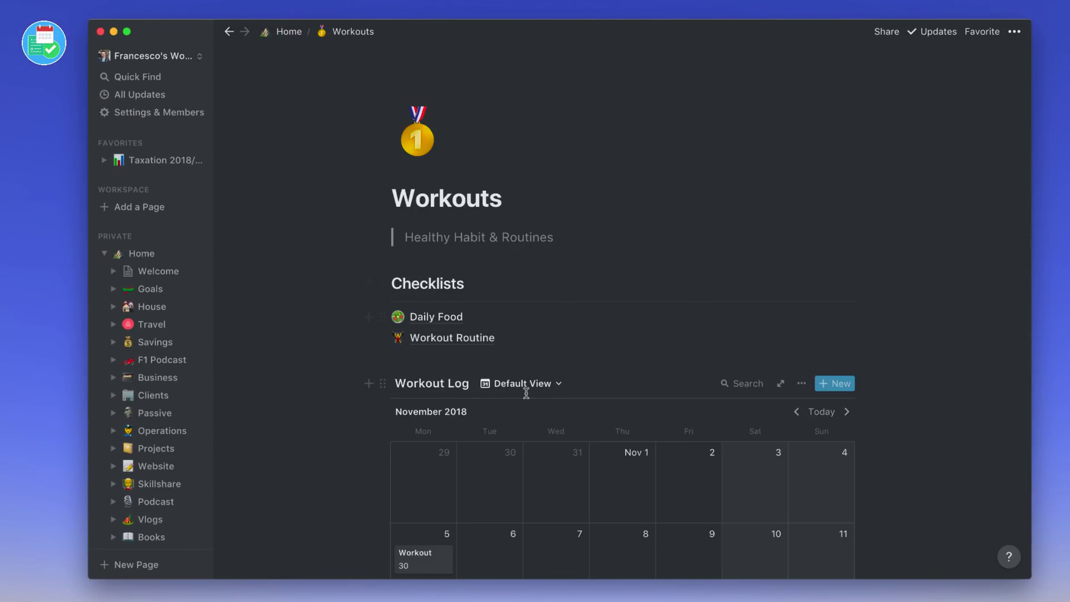
scroll(525, 392, "down", 5)
scroll(526, 392, "down", 2)
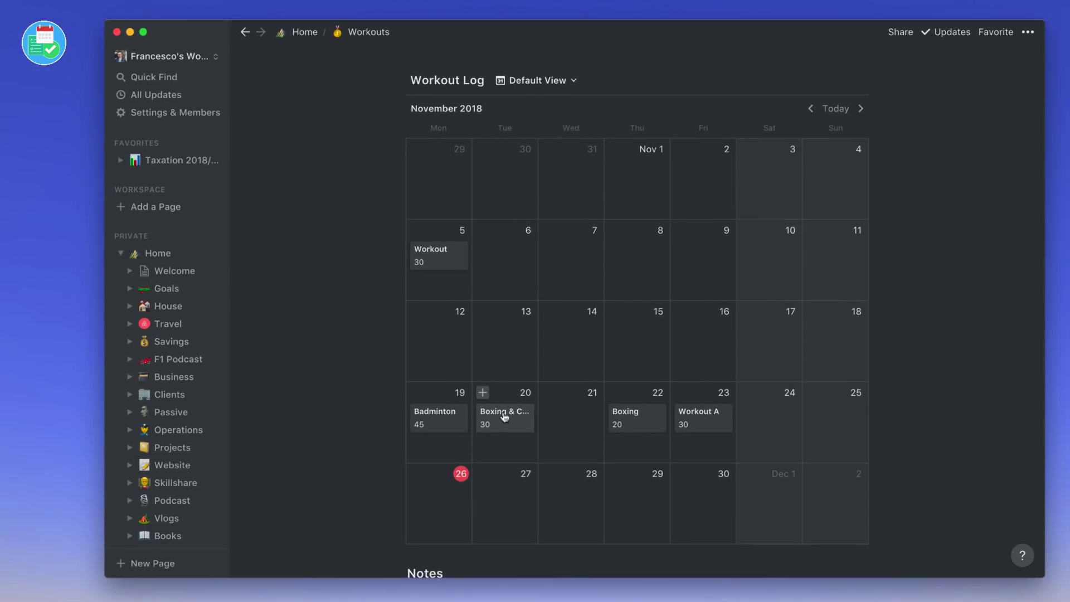
left_click(504, 414)
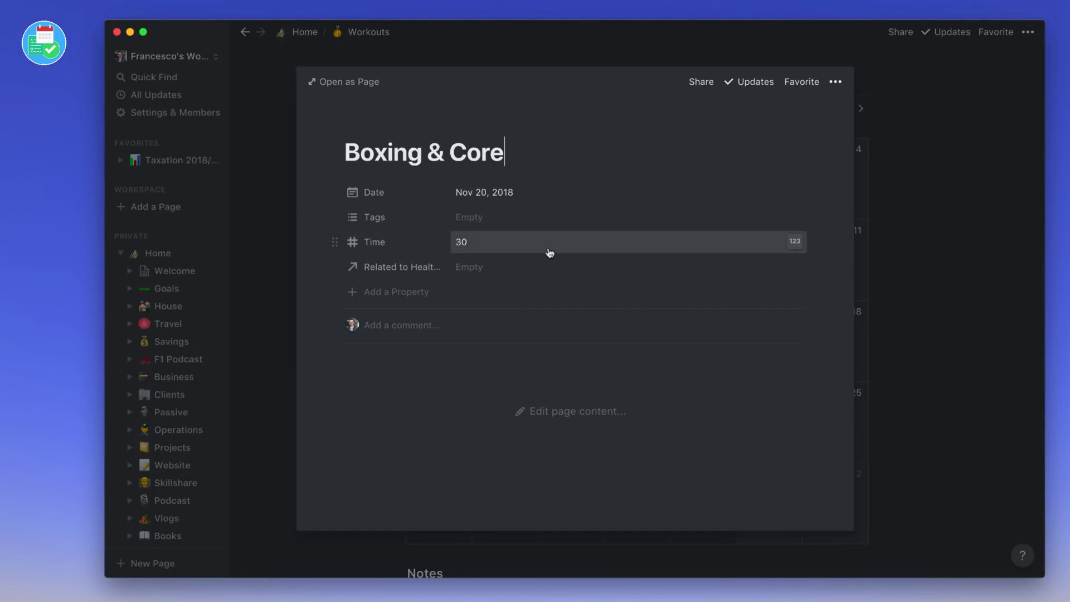
left_click(905, 262)
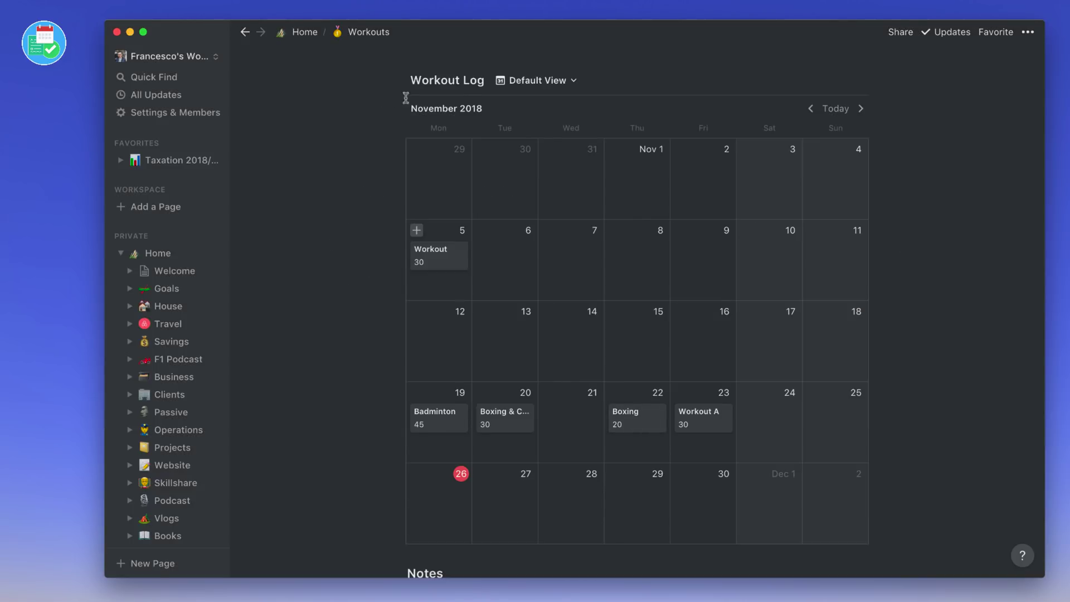
left_click(315, 35)
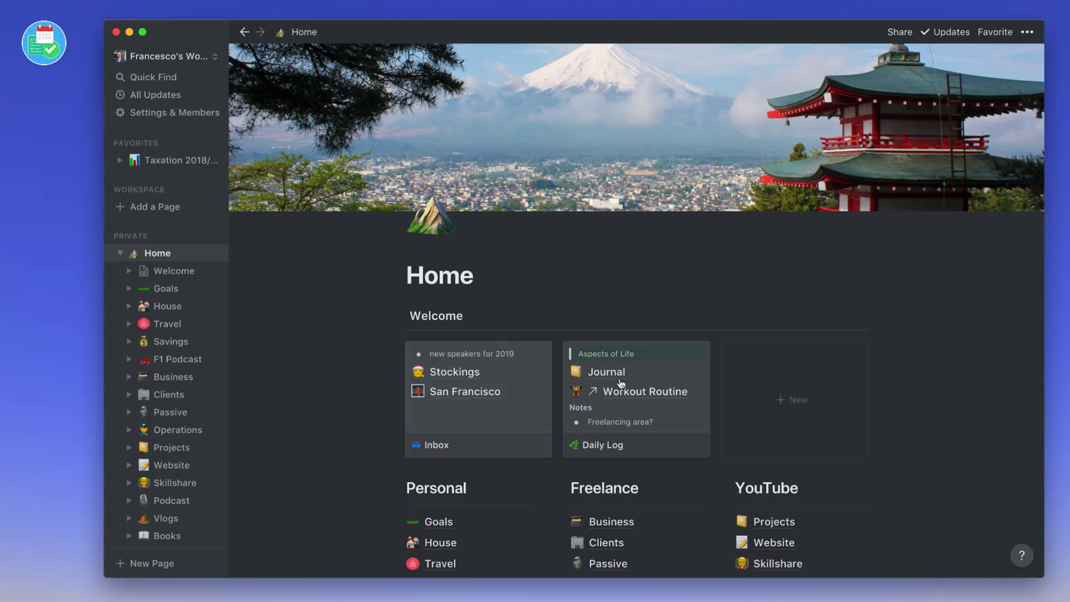
- Open Daily Log's Health logbook and briefly open the Time column's settings
left_click(619, 377)
scroll(434, 373, "down", 1)
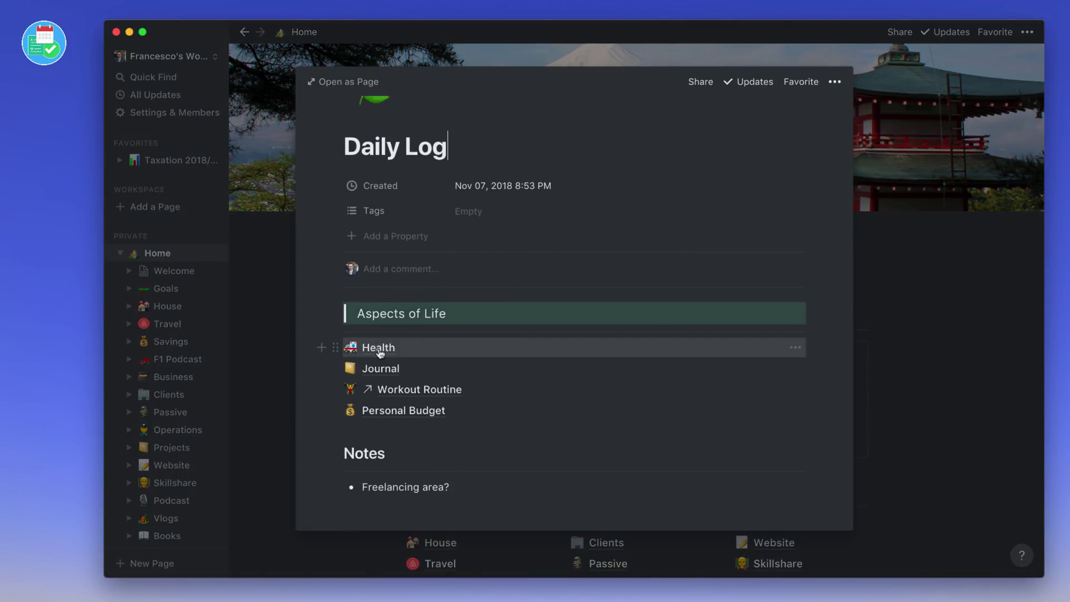
left_click(378, 348)
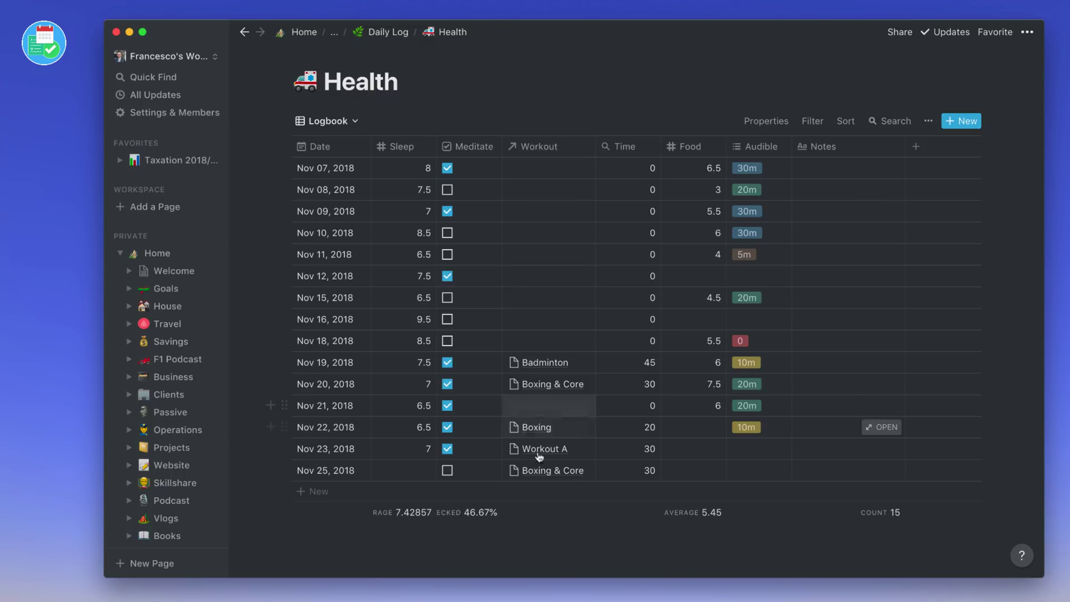
left_click(639, 150)
mouse_move(627, 219)
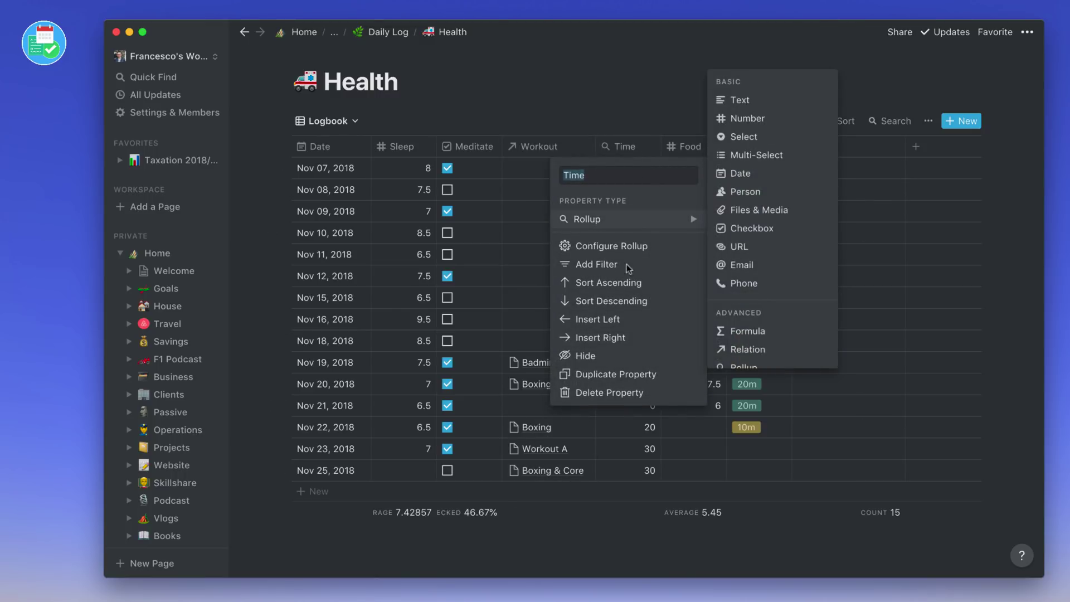
left_click(635, 473)
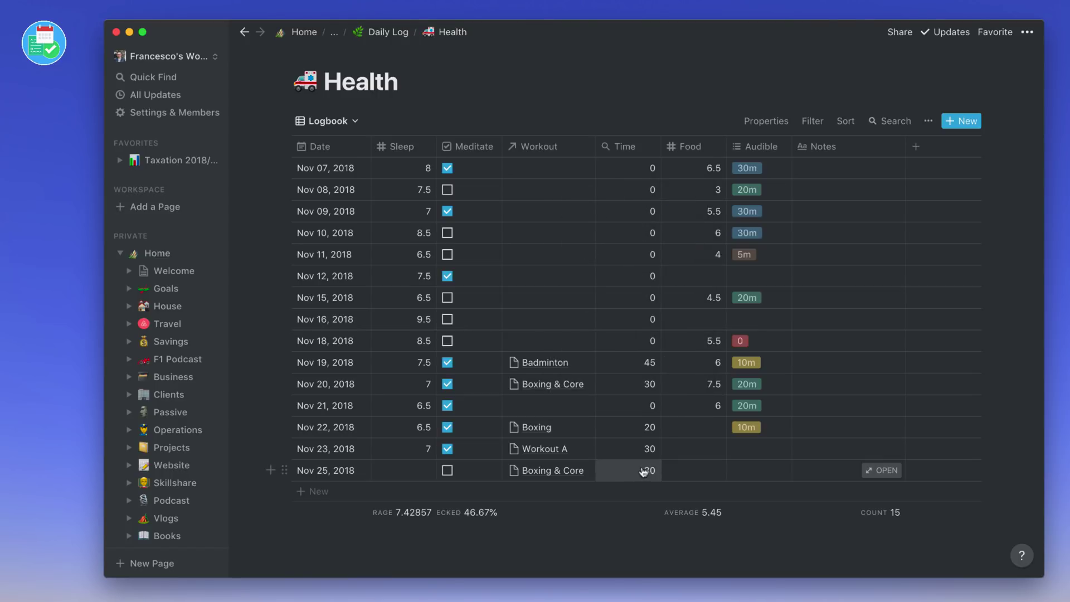
- Replace Boxing & Core with Workout A in Nov 25's linked workouts
left_click(586, 475)
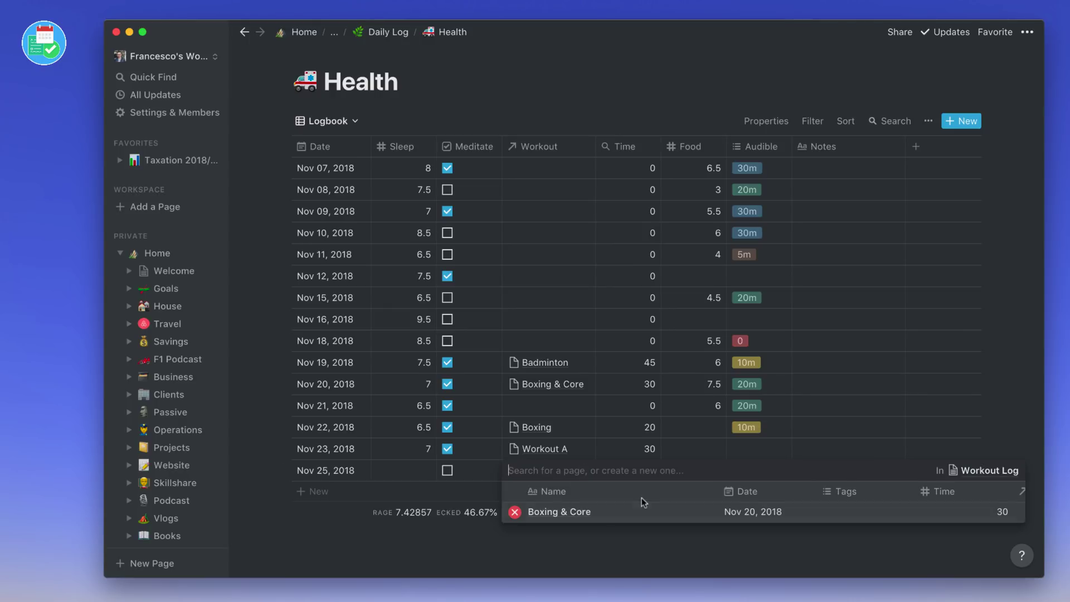
left_click(515, 512)
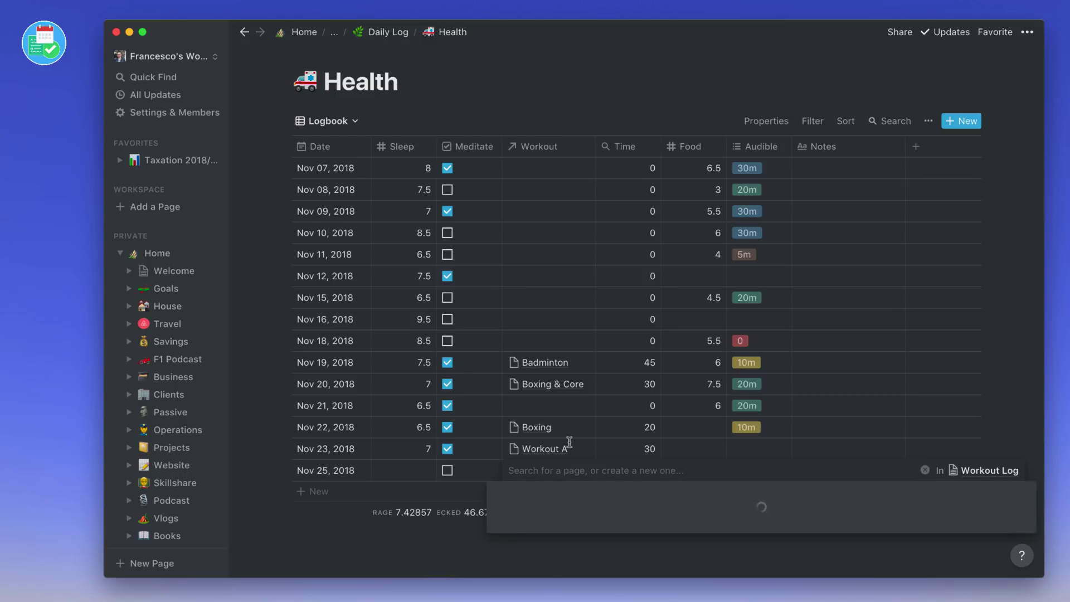
left_click(565, 463)
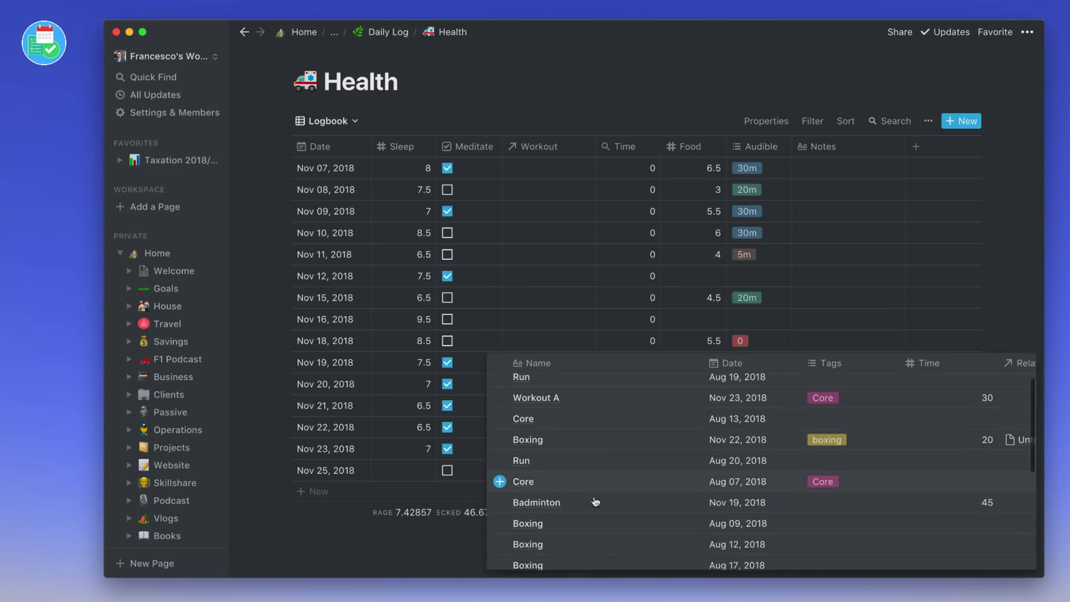
scroll(591, 499, "down", 3)
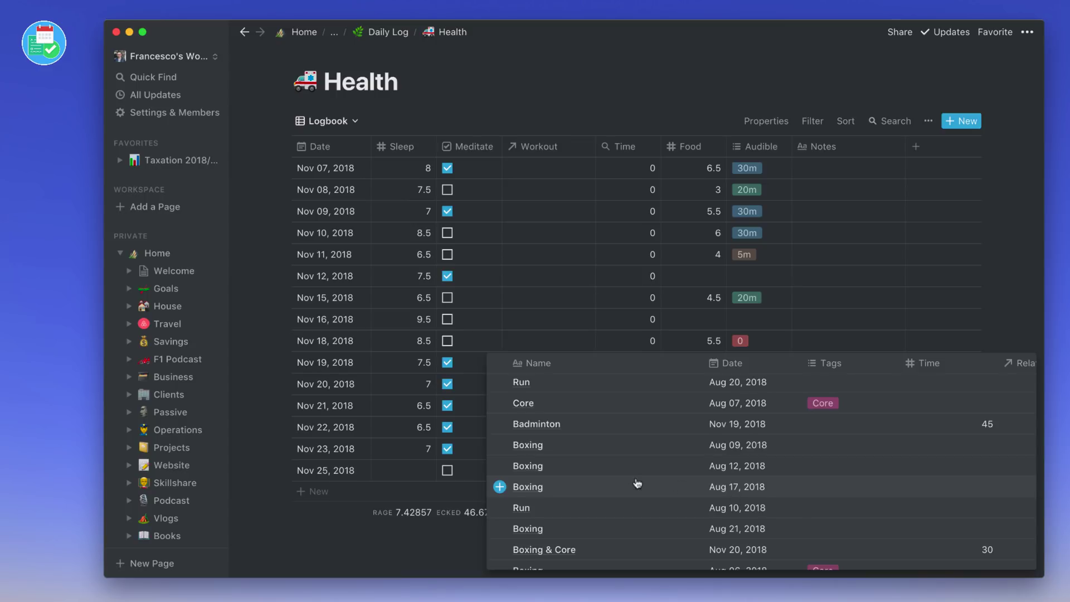
scroll(637, 483, "up", 3)
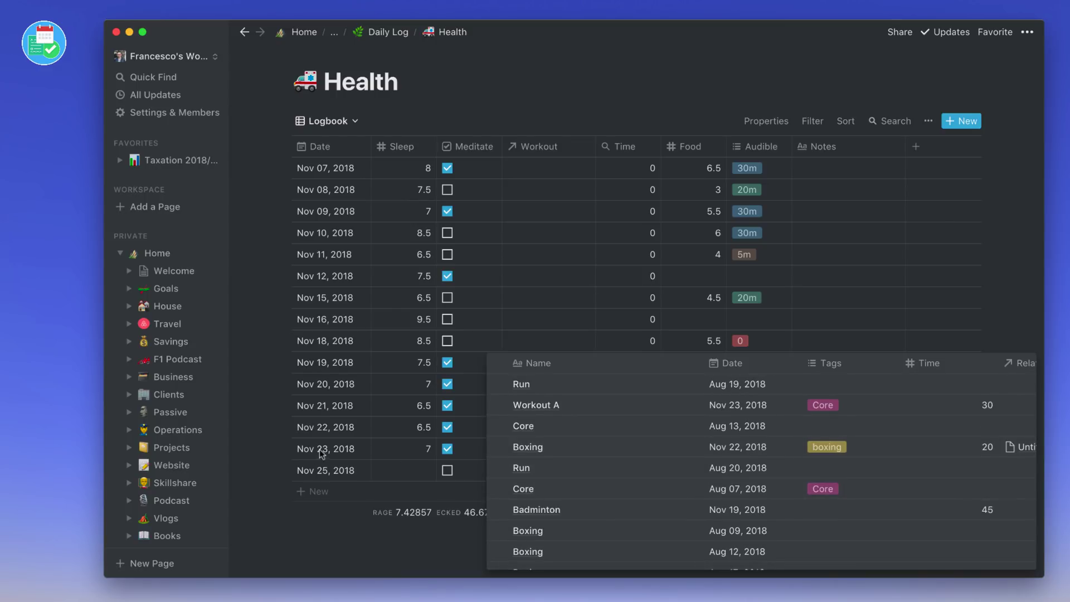
scroll(731, 479, "down", 5)
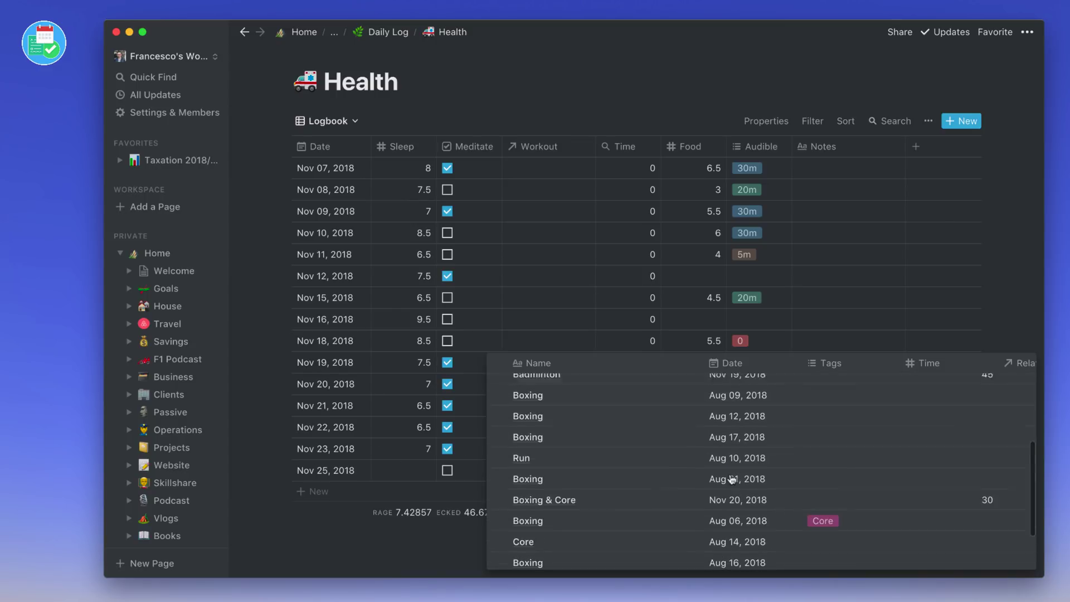
scroll(731, 479, "up", 2)
scroll(732, 479, "up", 2)
scroll(731, 478, "down", 5)
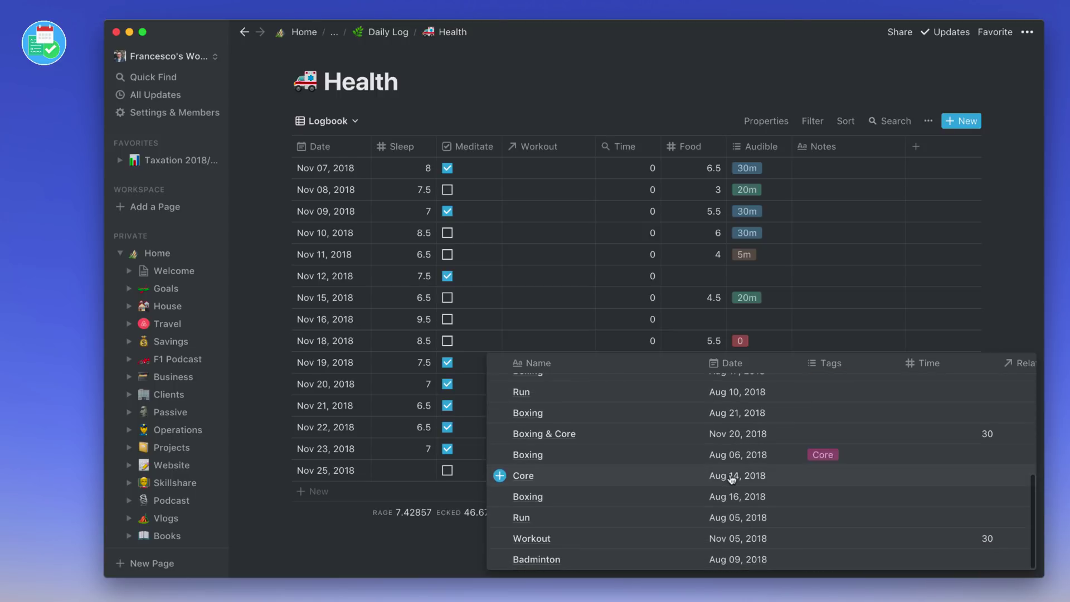
scroll(732, 479, "up", 3)
scroll(731, 479, "down", 3)
scroll(732, 480, "up", 2)
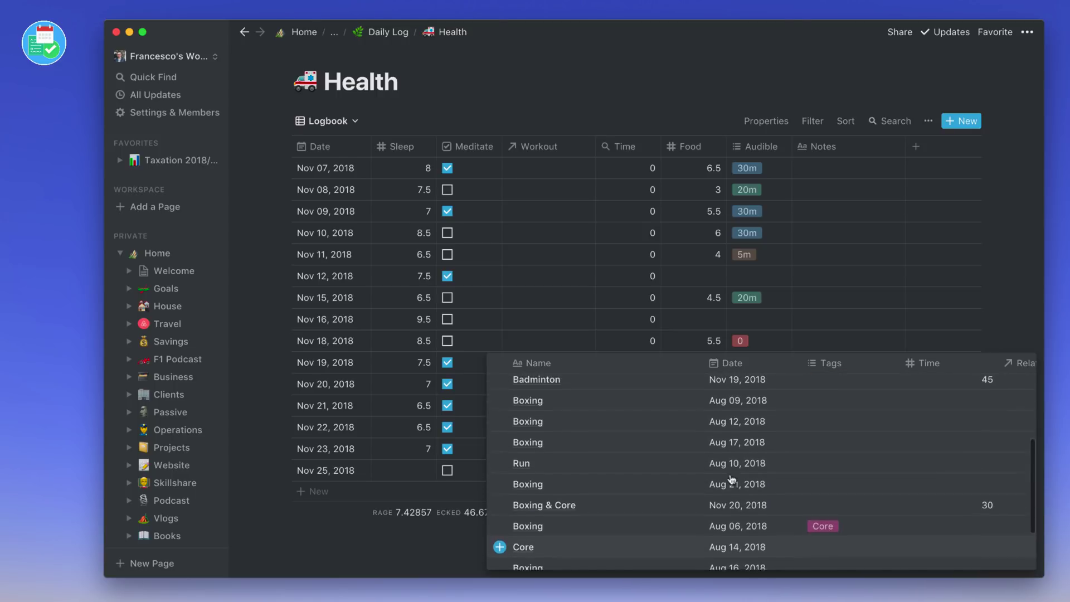
scroll(730, 474, "up", 4)
scroll(726, 472, "up", 1)
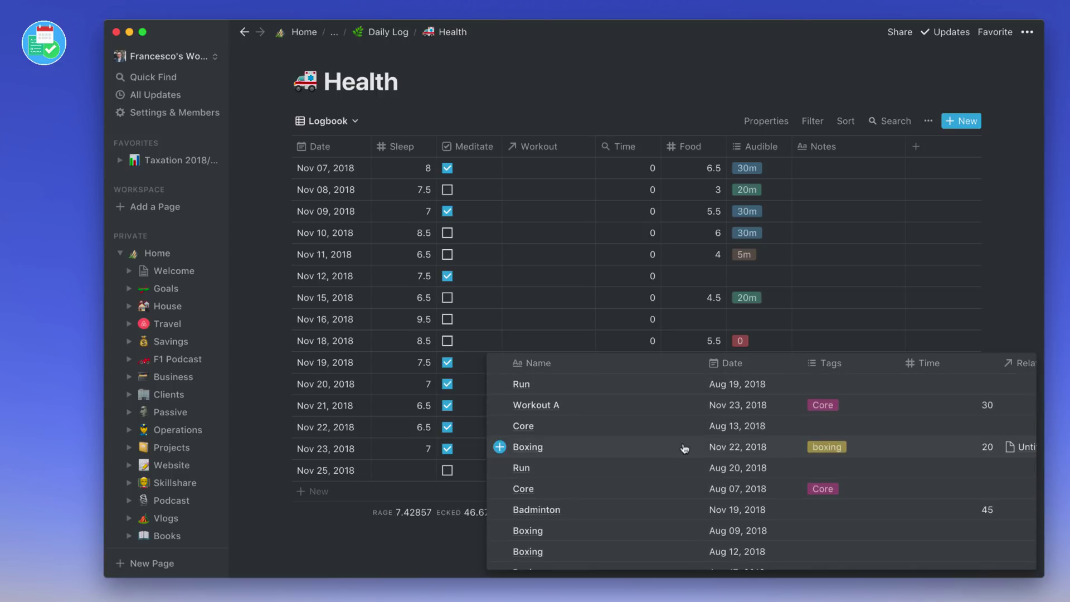
left_click(500, 407)
key("Escape")
mouse_move(576, 443)
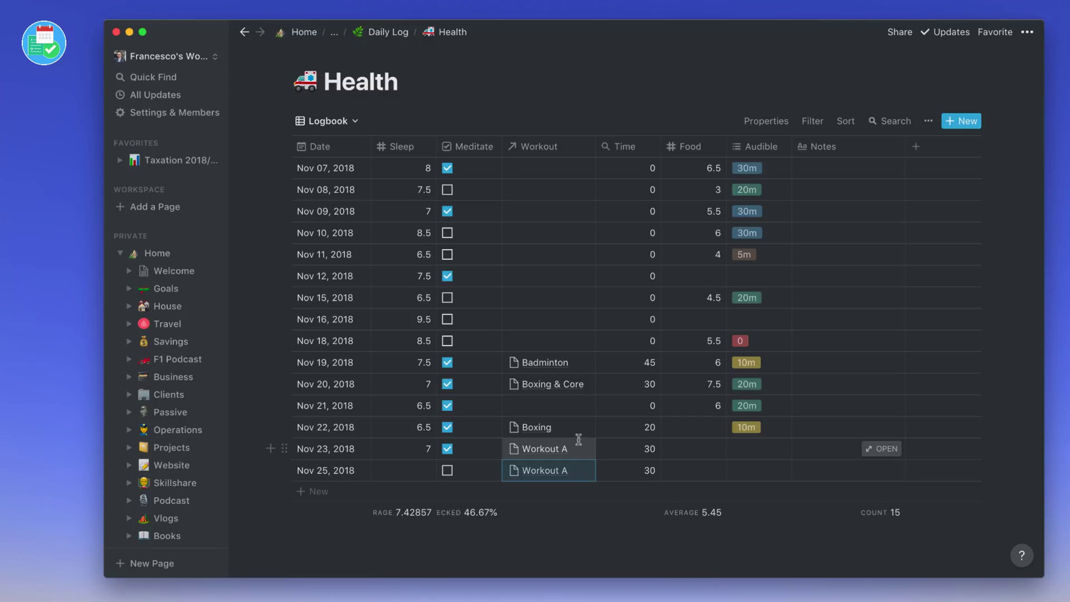
- Delete the Workout relation and Time rollup properties, confirming each, and return to Daily Log
left_click(543, 148)
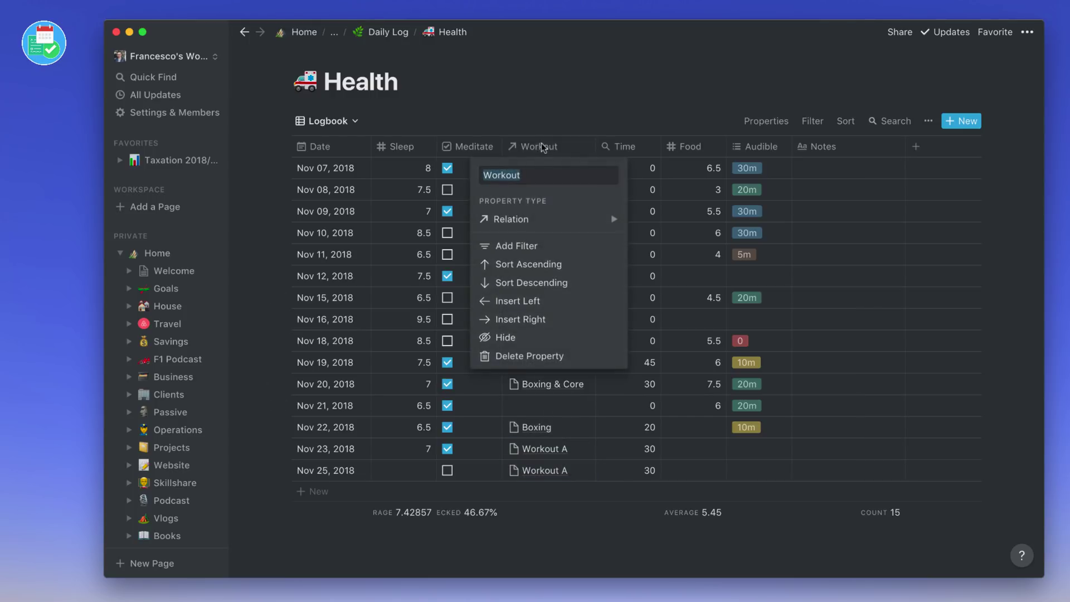
left_click(518, 356)
left_click(628, 315)
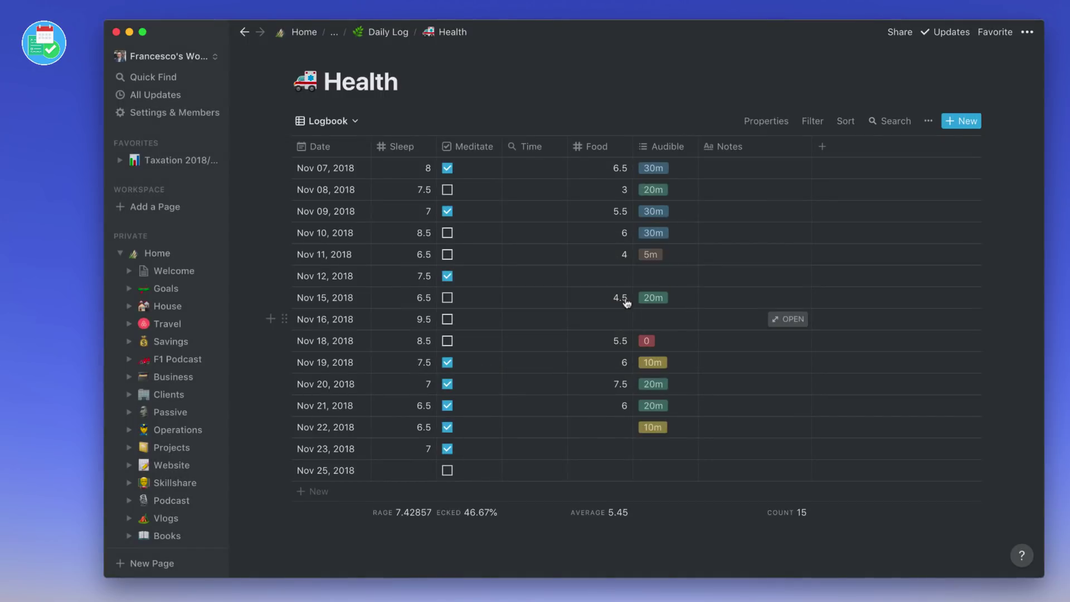
left_click(545, 147)
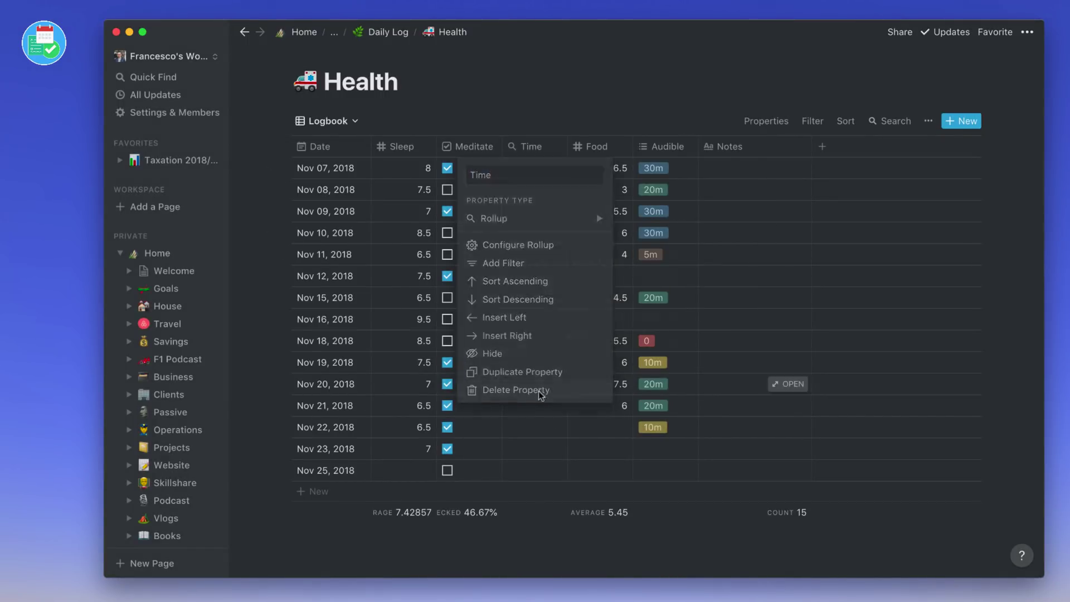
left_click(518, 390)
left_click(621, 315)
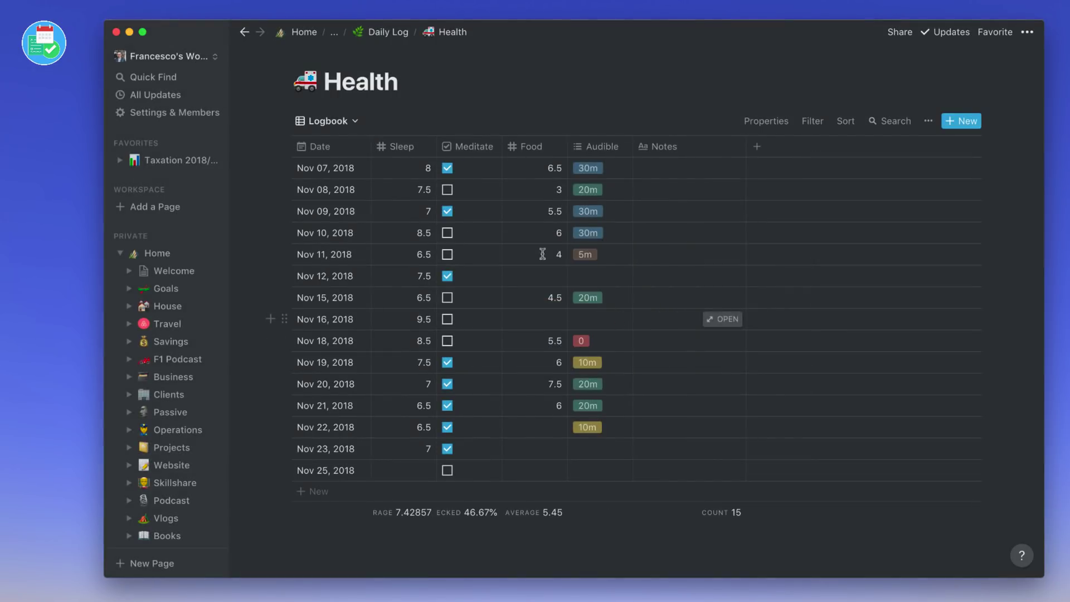
left_click(354, 35)
scroll(451, 430, "down", 3)
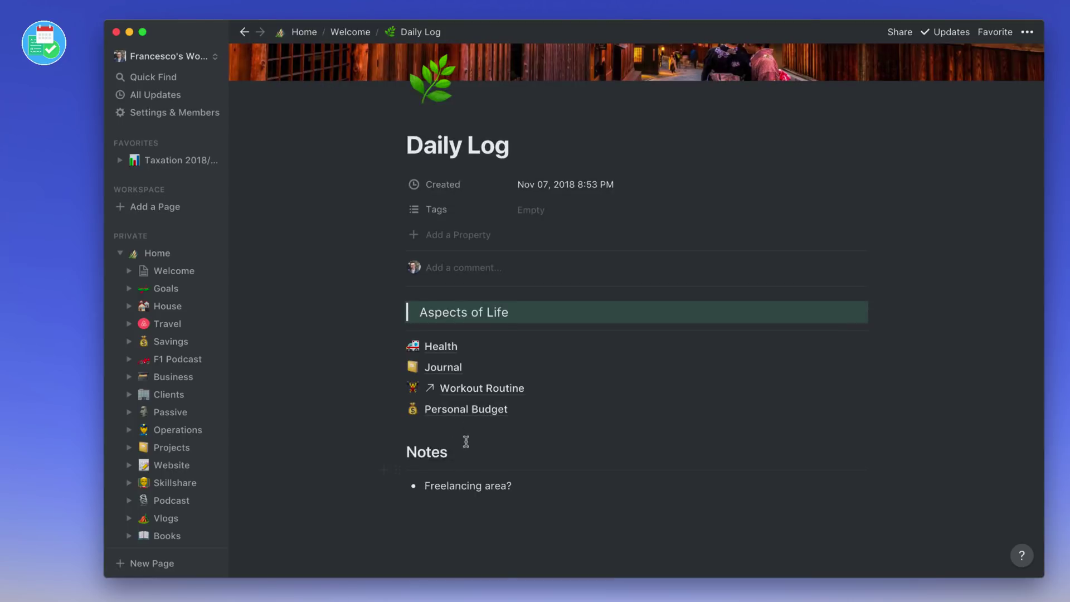
- Drag Bench Press, Seated Row and Sprint Rowing out of Benchmarks, then clear its title for Workout Menu
left_click(474, 389)
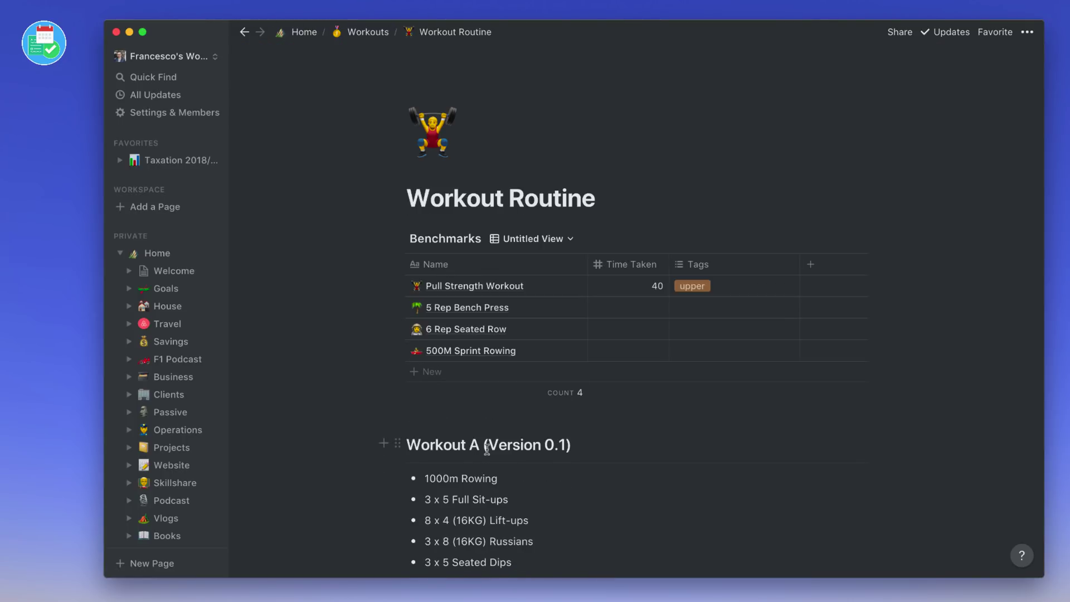
scroll(487, 448, "down", 2)
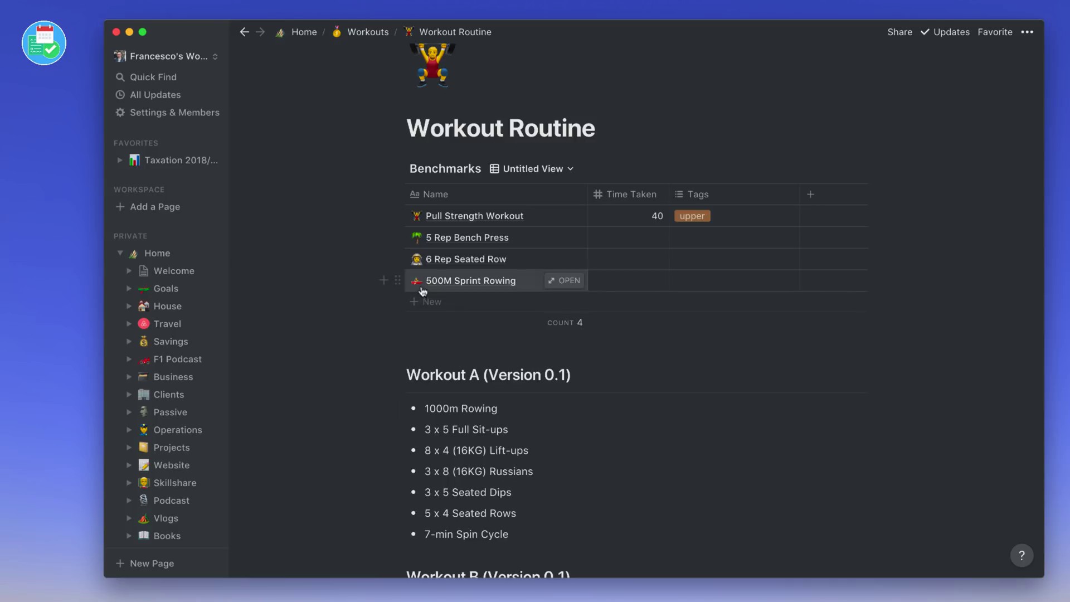
mouse_move(470, 281)
left_click_drag(397, 238, 403, 348)
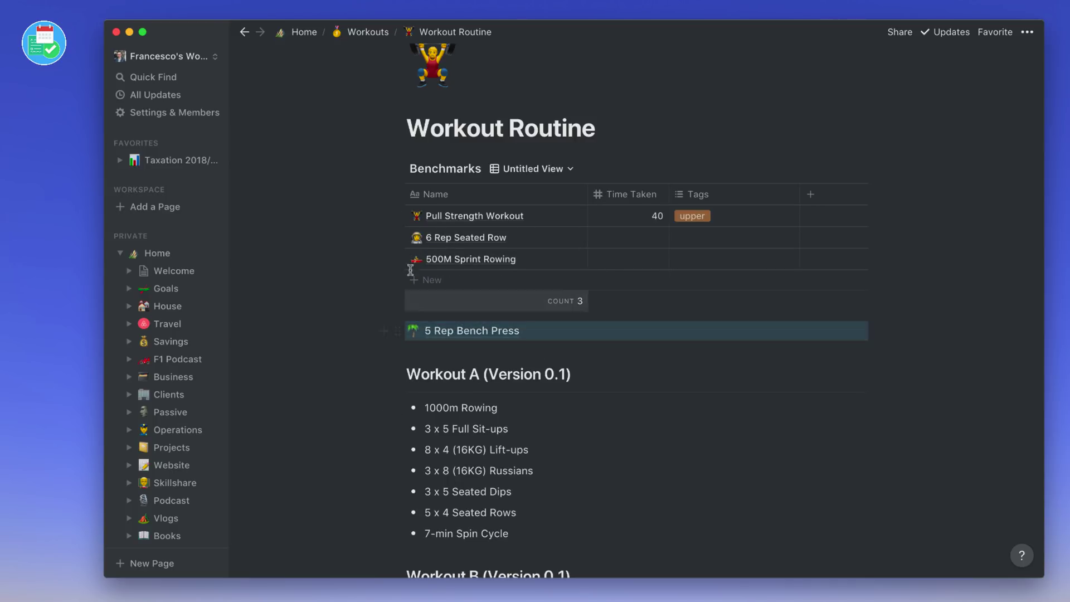
left_click_drag(397, 237, 406, 315)
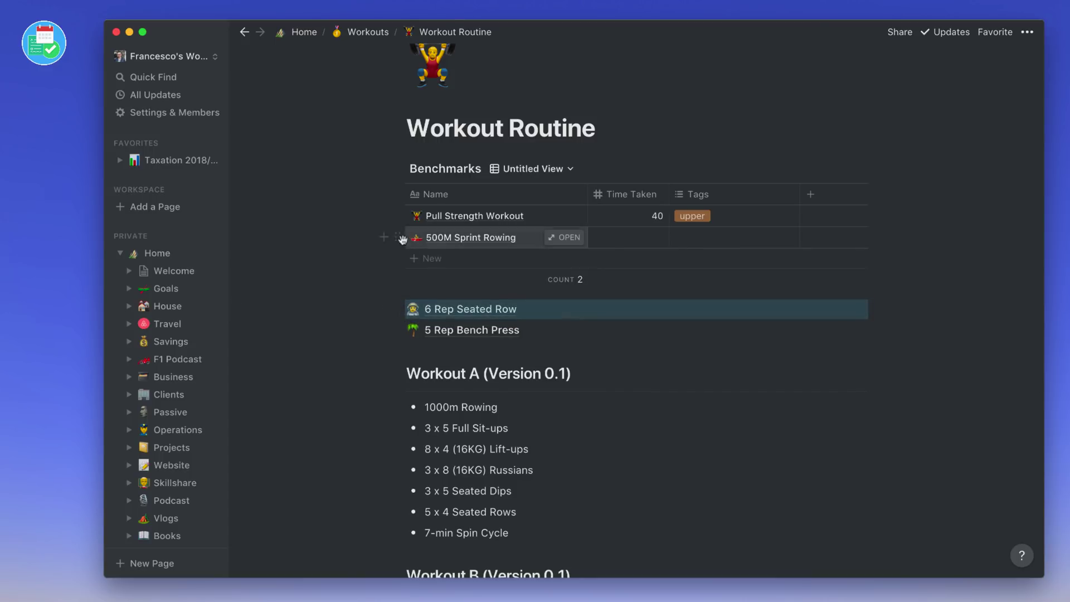
left_click_drag(397, 238, 399, 290)
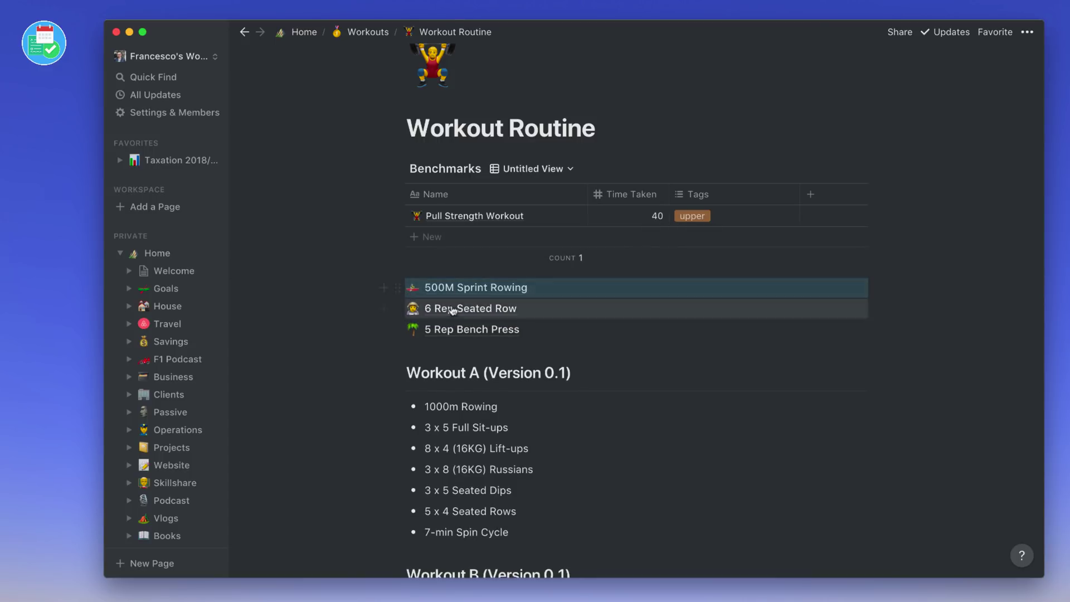
double_click(448, 167)
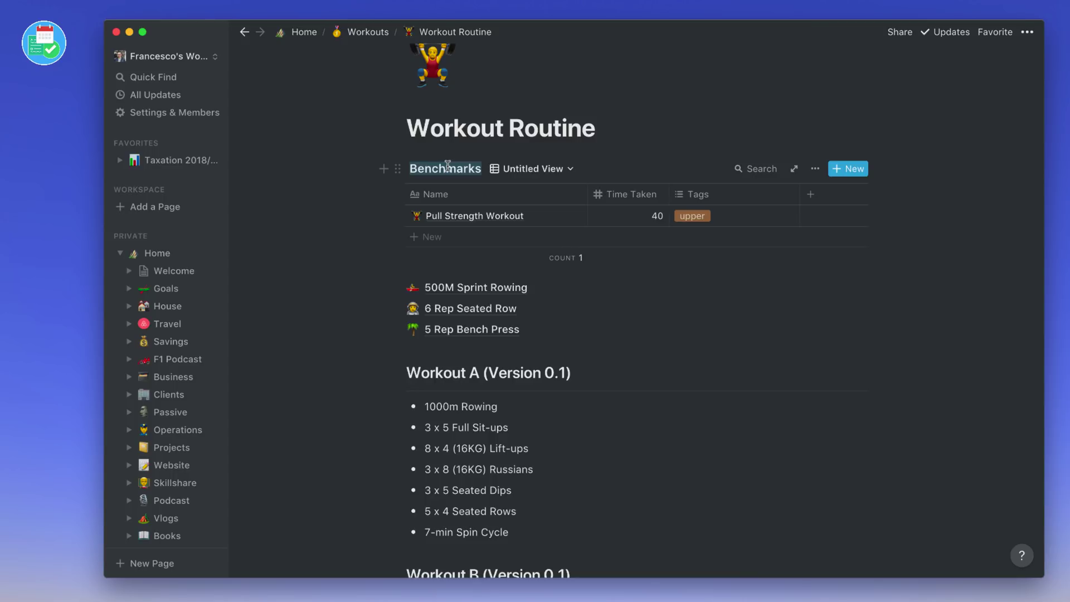
key("BackSpace")
type("Workout Me")
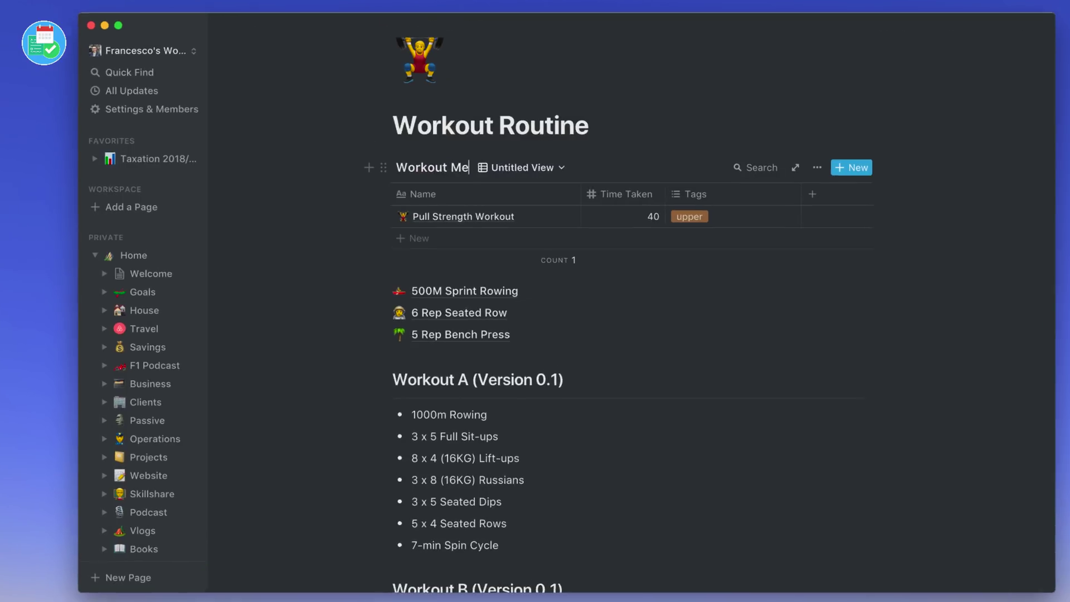
type("nu")
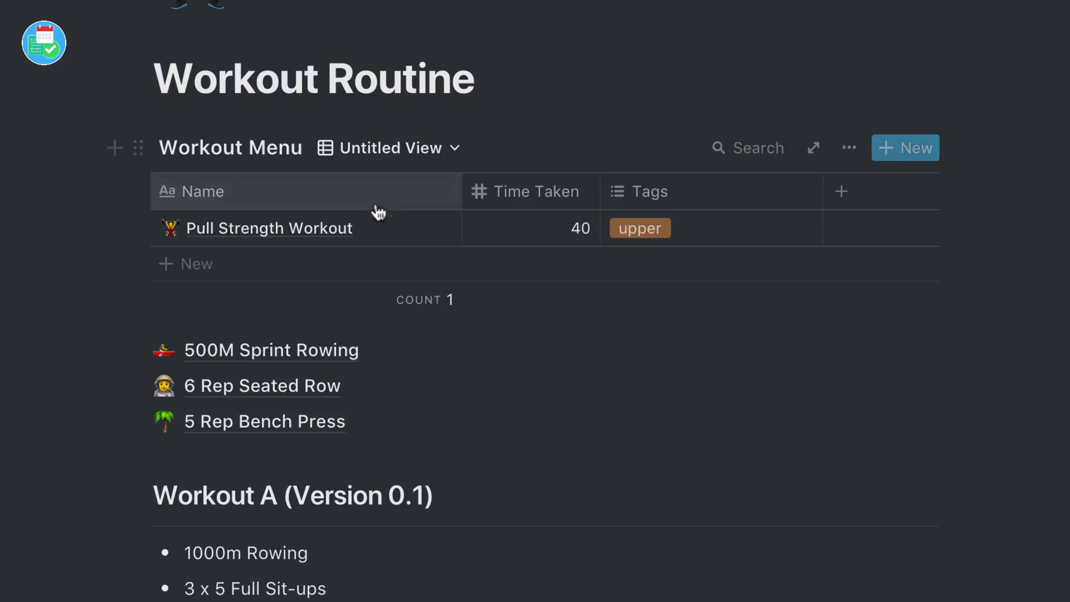
scroll(234, 238, "down", 2)
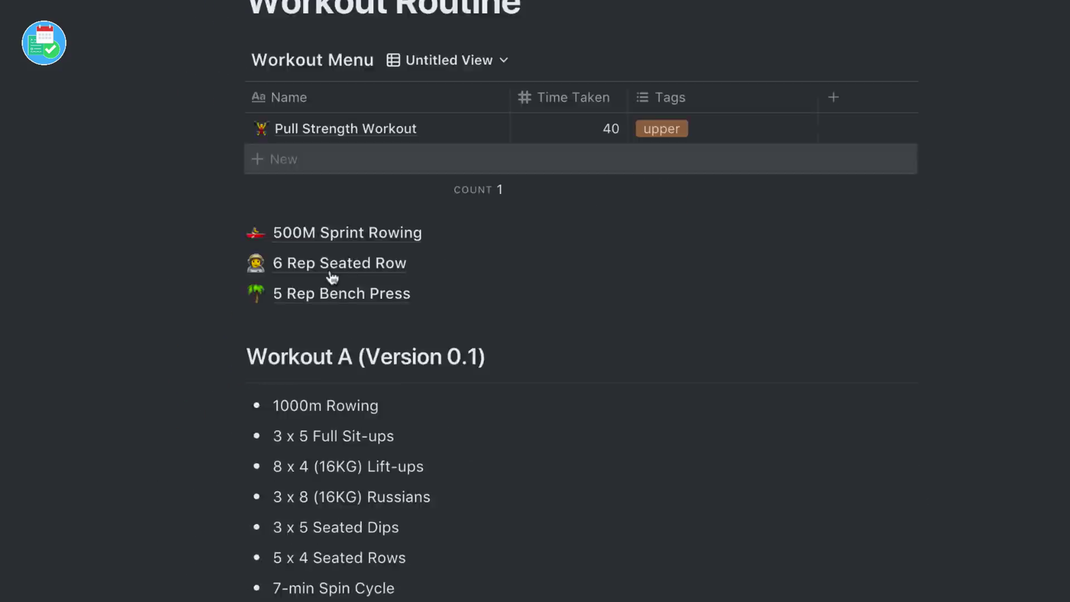
scroll(411, 317, "down", 5)
scroll(410, 318, "down", 3)
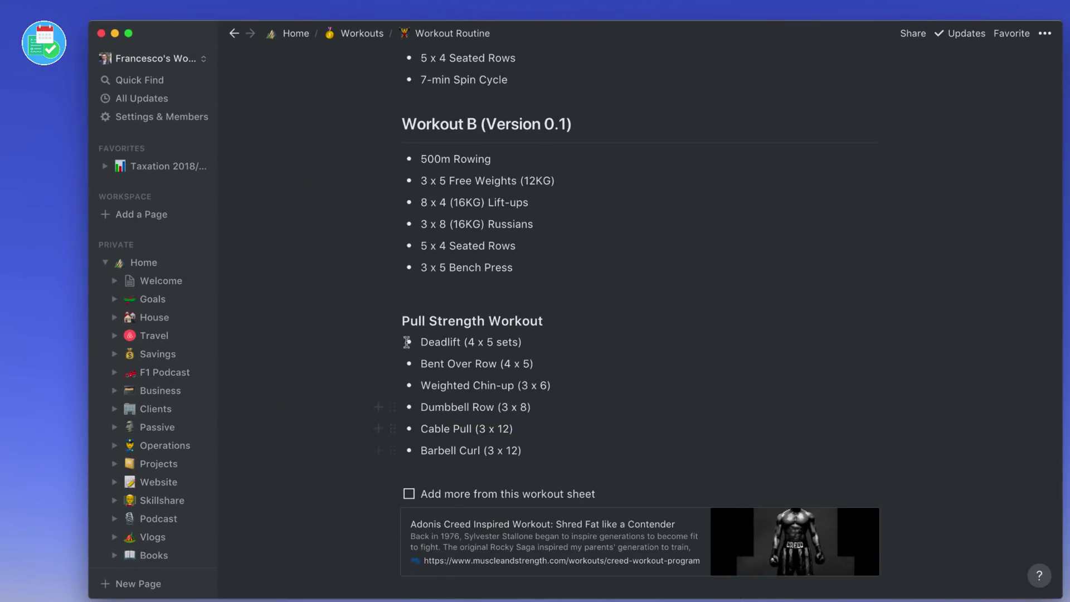
scroll(410, 317, "up", 2)
scroll(501, 268, "up", 4)
scroll(547, 288, "up", 1)
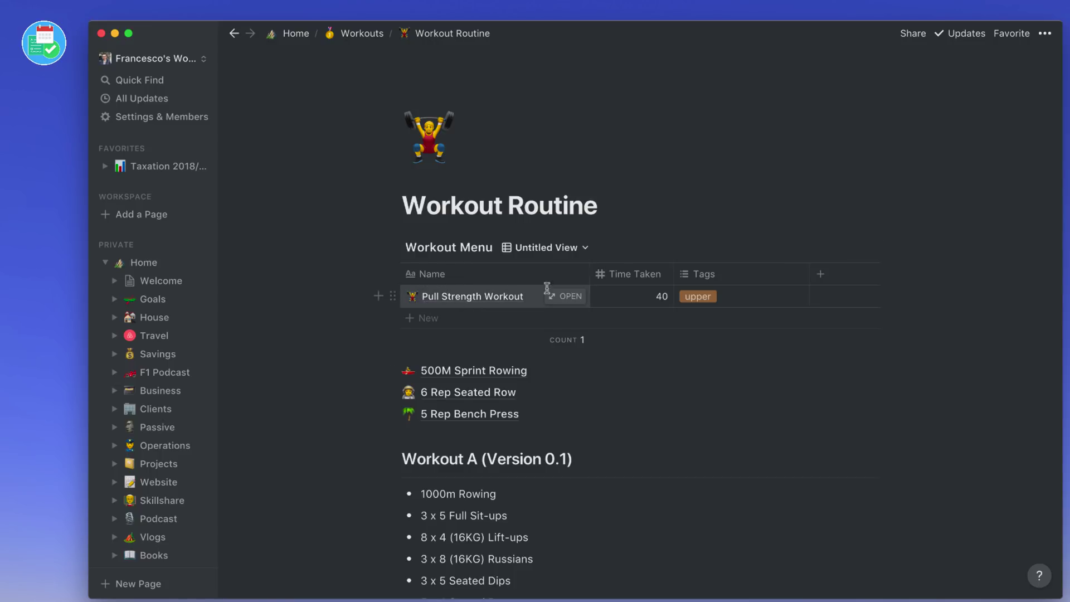
- Preview the Pull Strength Workout page and remove its leftover blocks
left_click(555, 296)
scroll(476, 432, "down", 2)
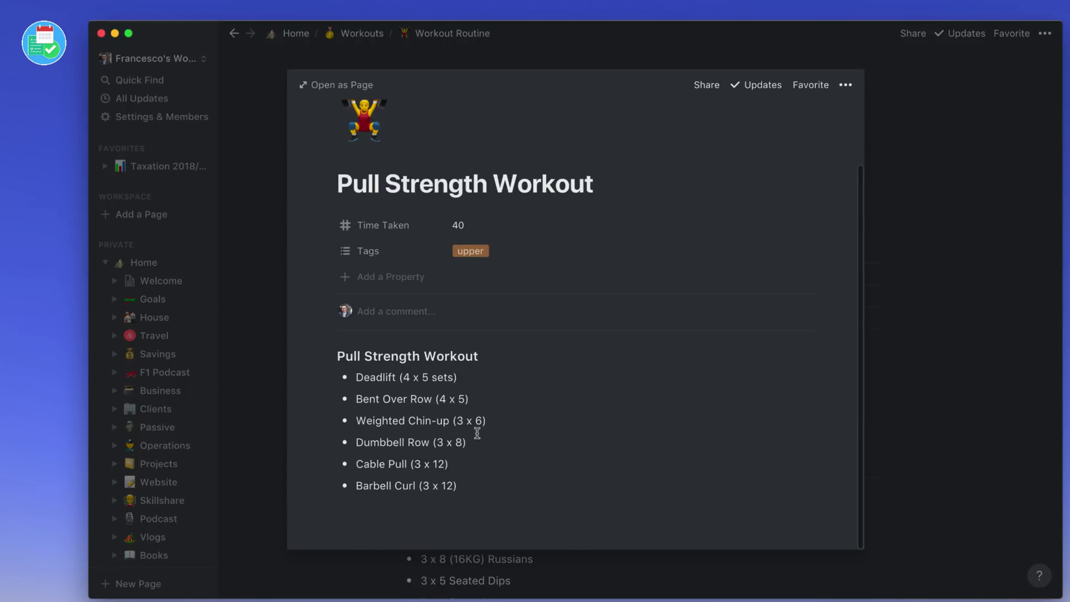
left_click(954, 307)
scroll(502, 430, "down", 5)
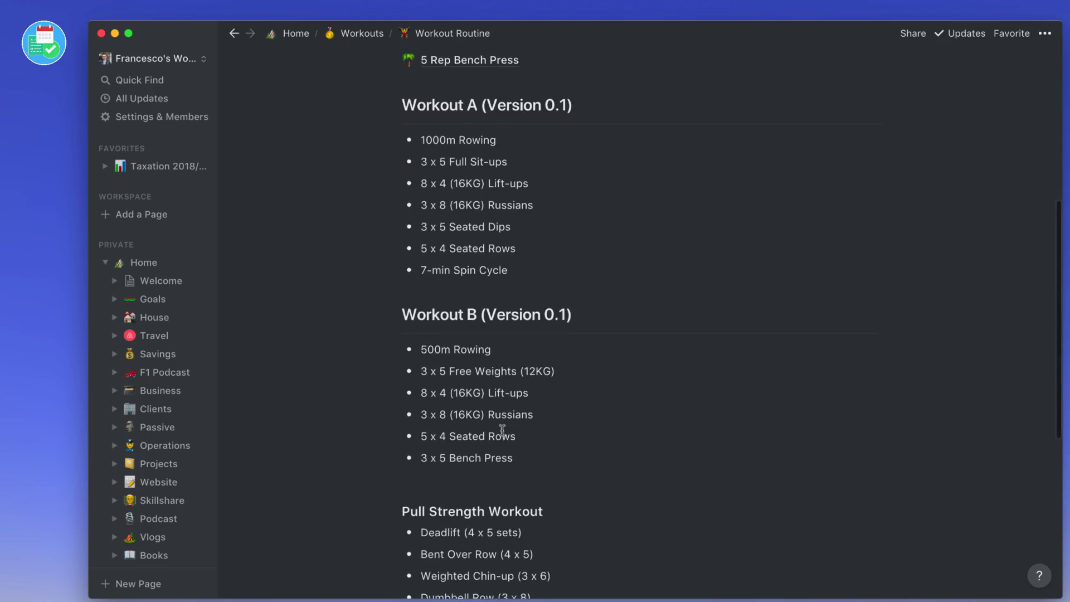
left_click_drag(496, 459, 494, 294)
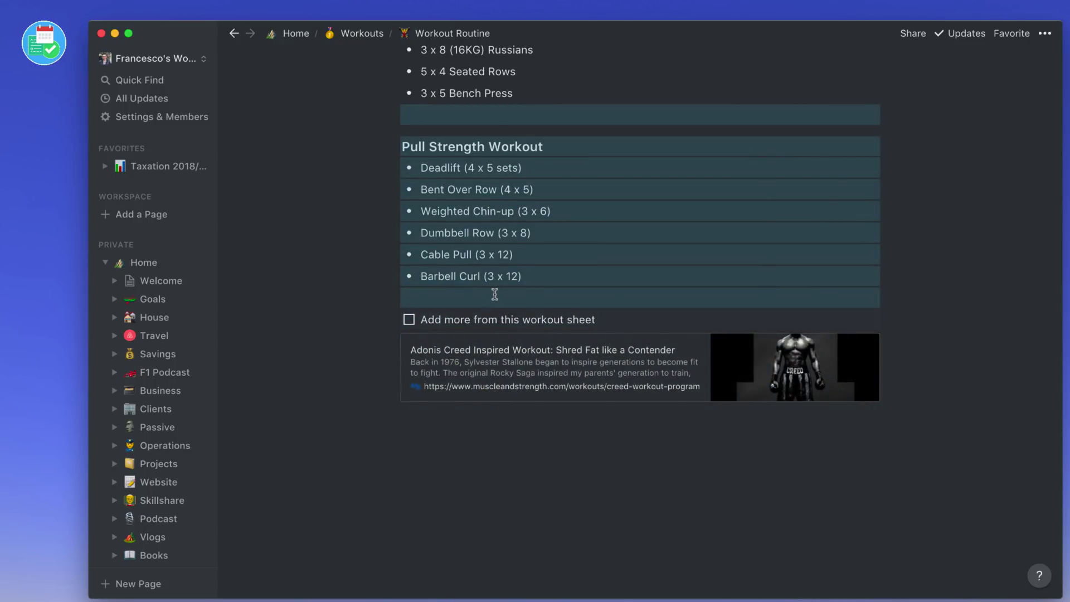
key("BackSpace")
scroll(489, 280, "up", 5)
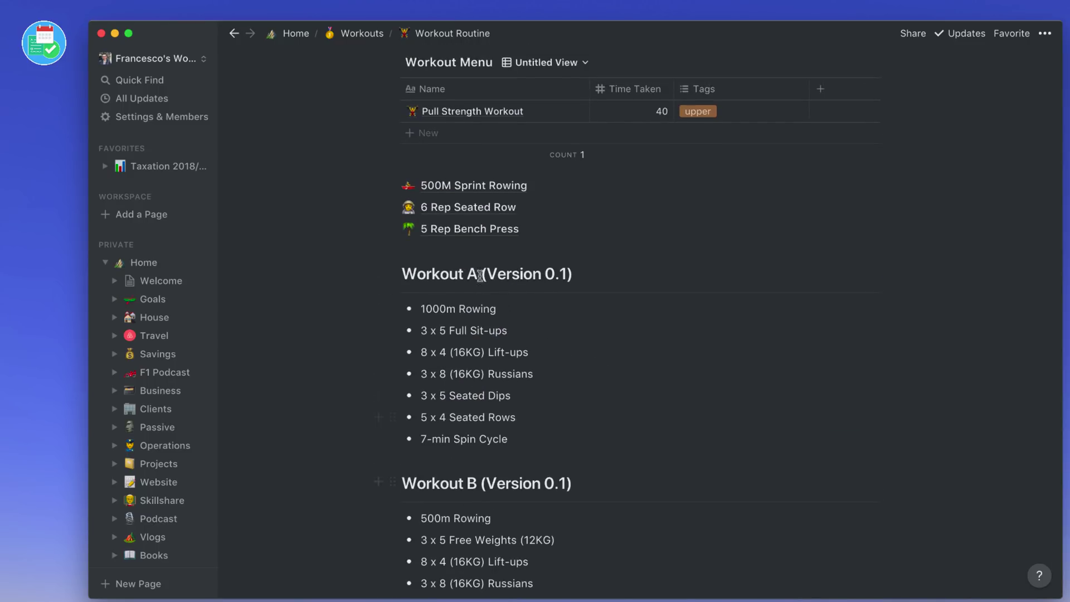
scroll(468, 318, "up", 1)
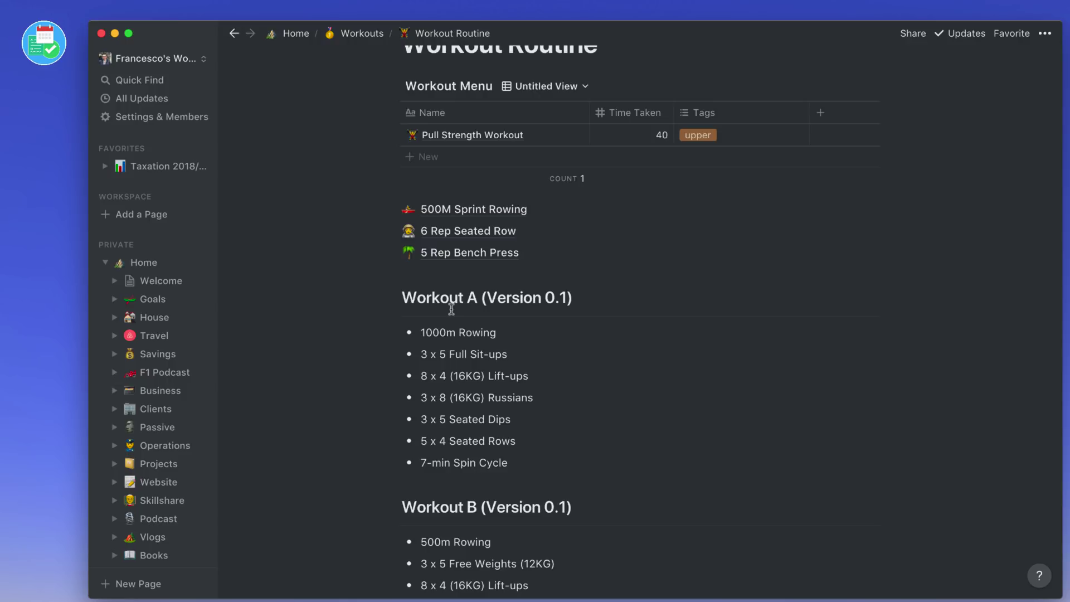
mouse_move(486, 507)
scroll(423, 495, "up", 2)
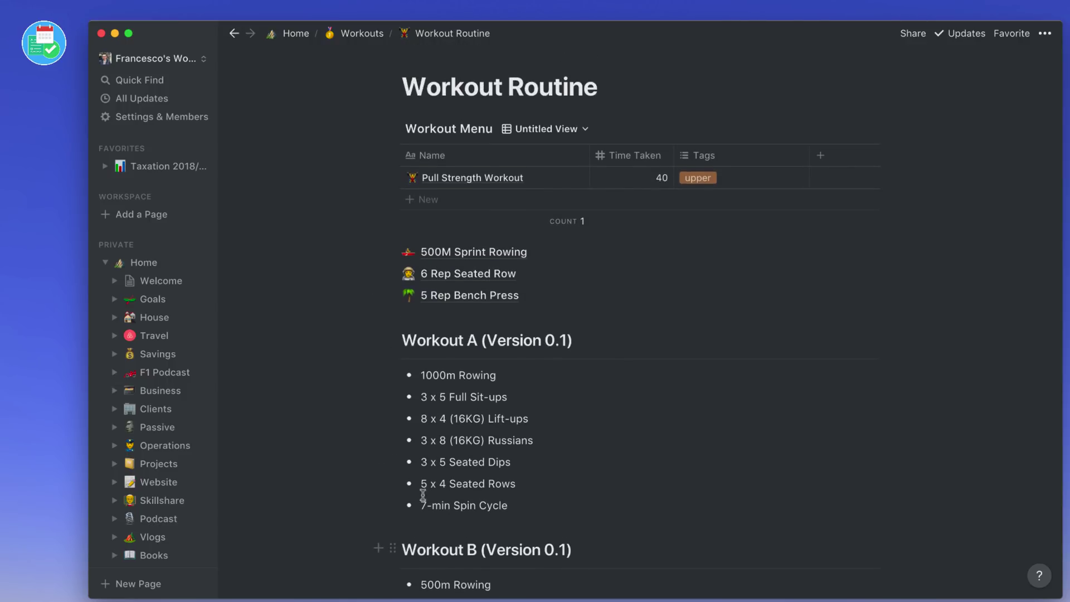
left_click_drag(465, 521, 452, 199)
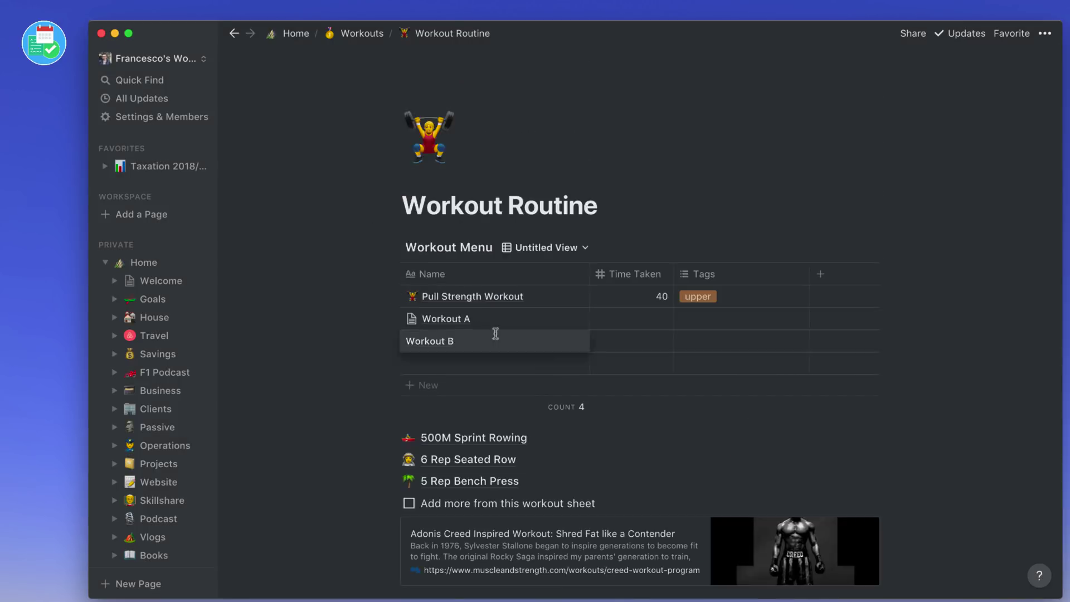
- Add Workout B to the Workout Menu table and recheck the Pull Strength Workout page
left_click_drag(496, 333, 497, 338)
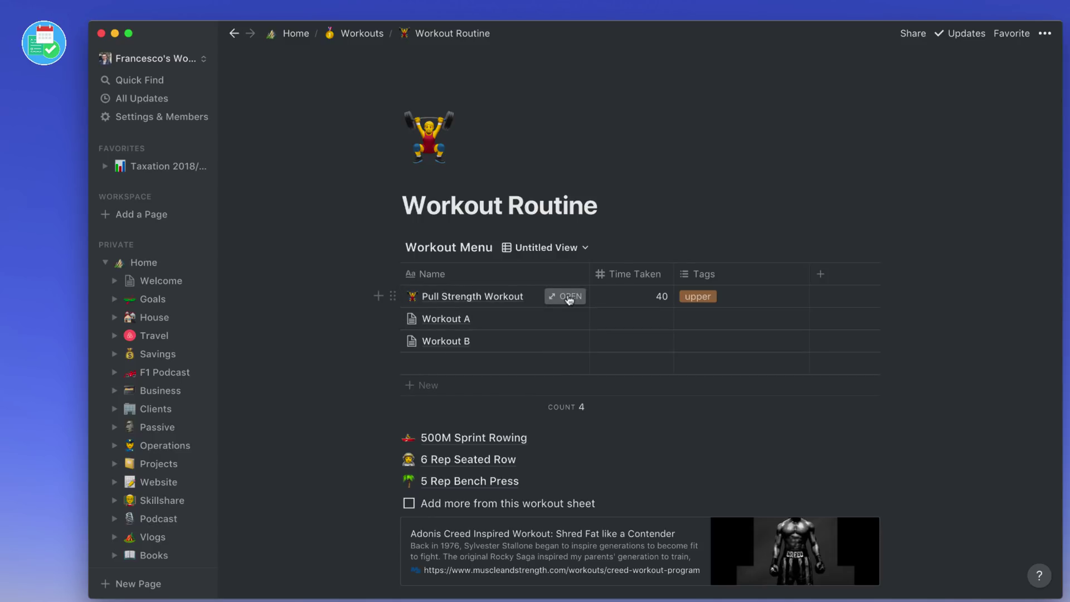
left_click(568, 297)
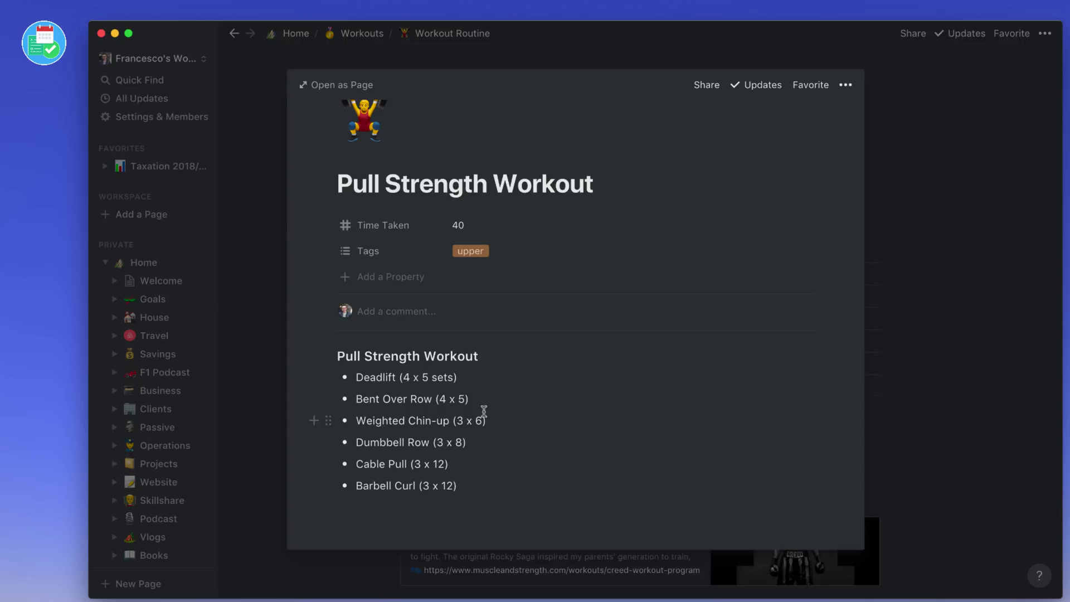
left_click(901, 303)
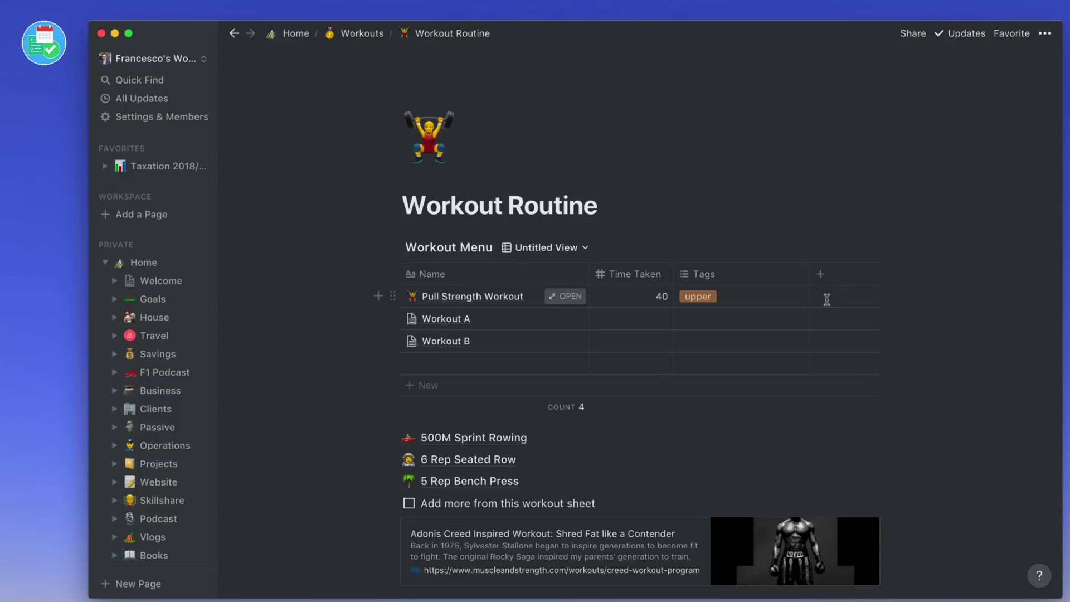
mouse_move(518, 329)
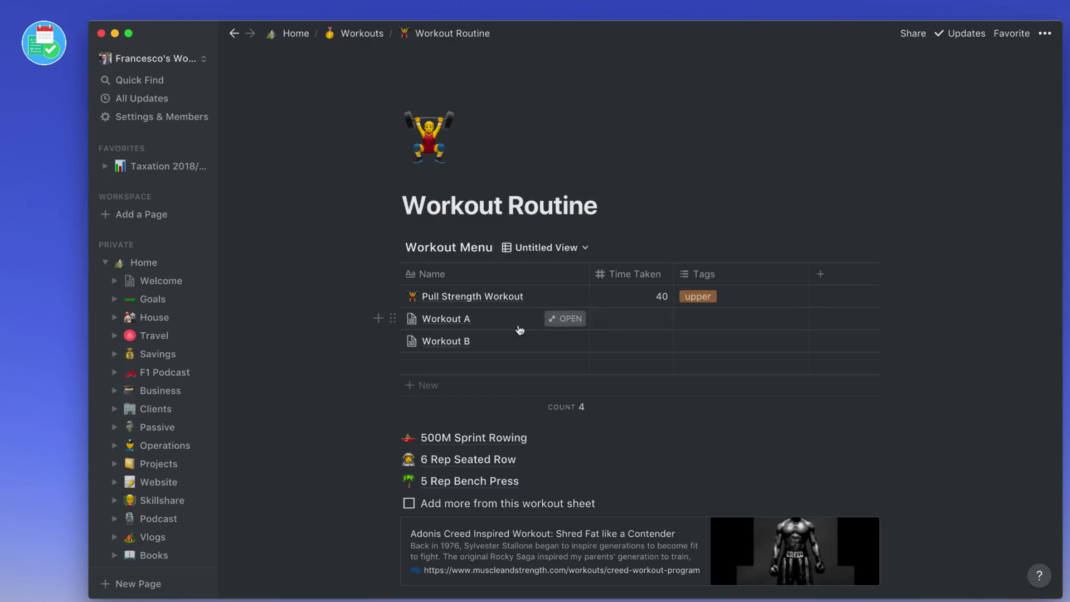
- Give Workout A Time Taken 25 and a new core tag, then start tagging Workout B
left_click(565, 318)
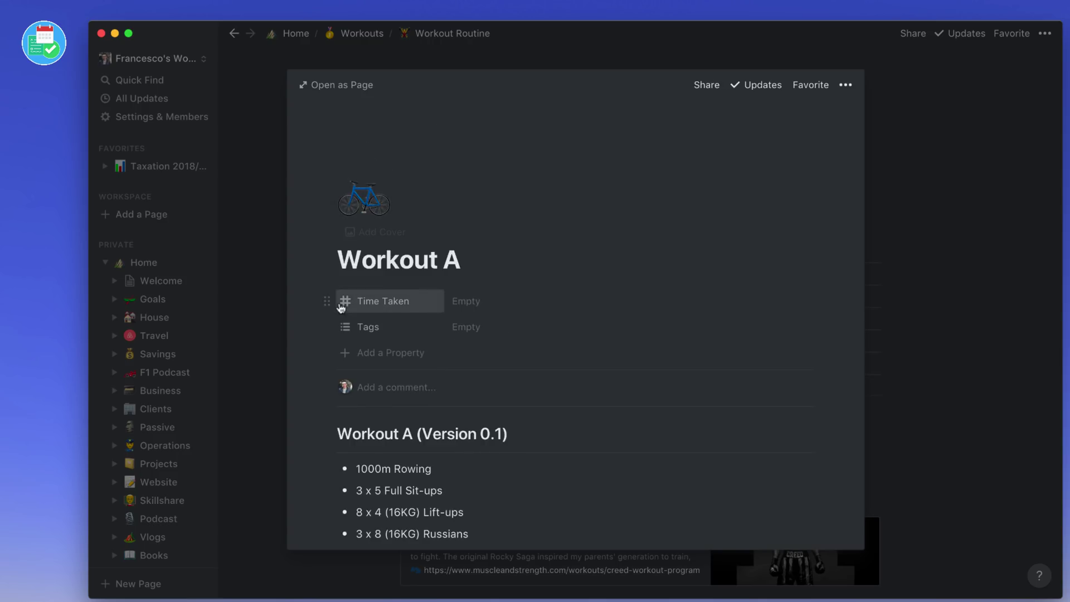
scroll(395, 309, "down", 3)
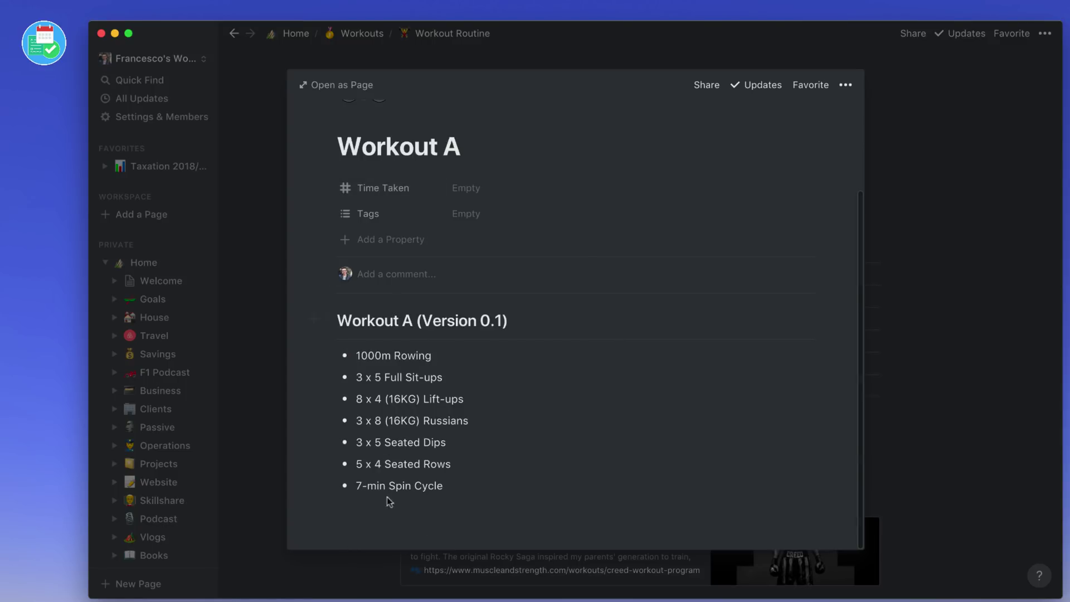
scroll(420, 381, "up", 3)
left_click(502, 303)
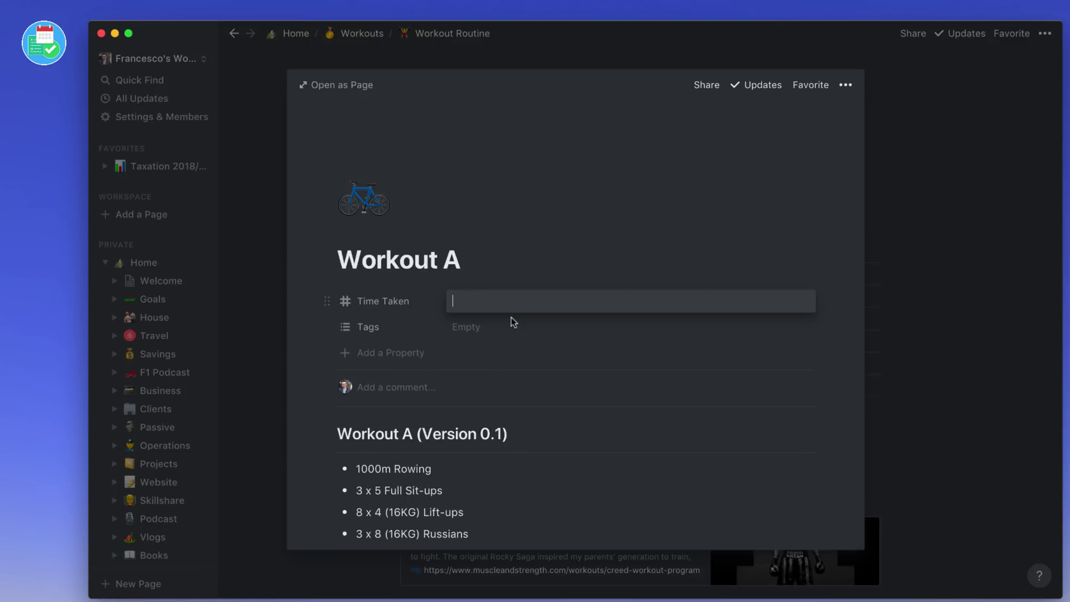
type("2")
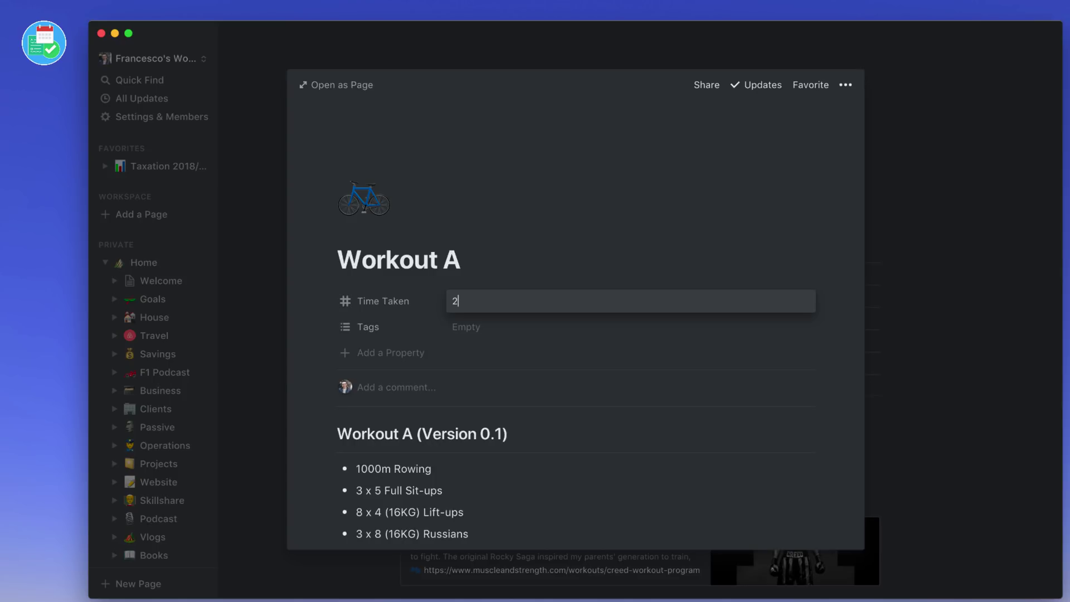
type("5")
key("Return")
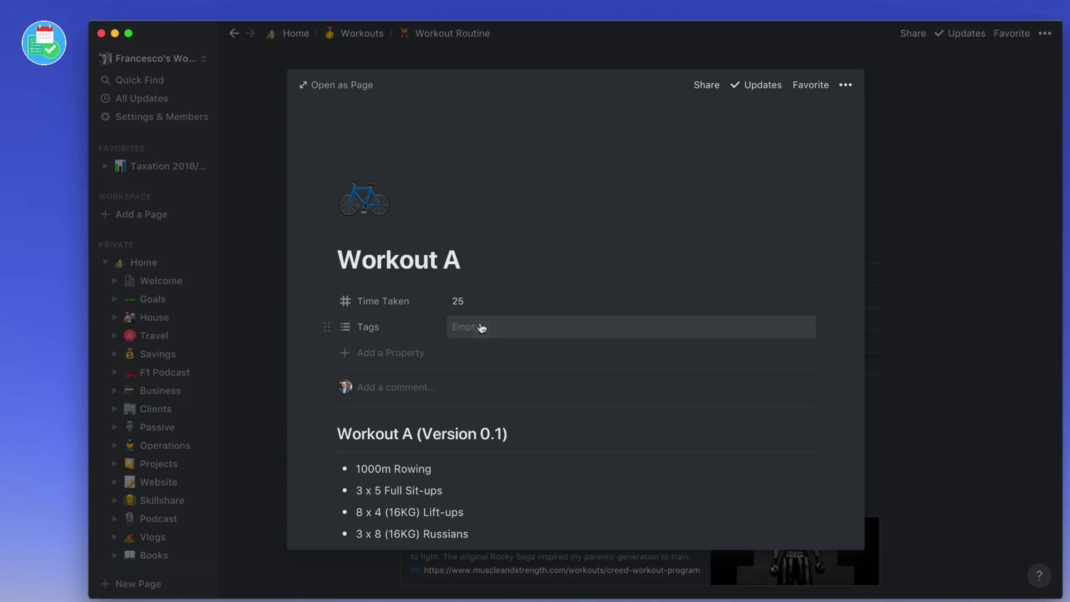
left_click(481, 327)
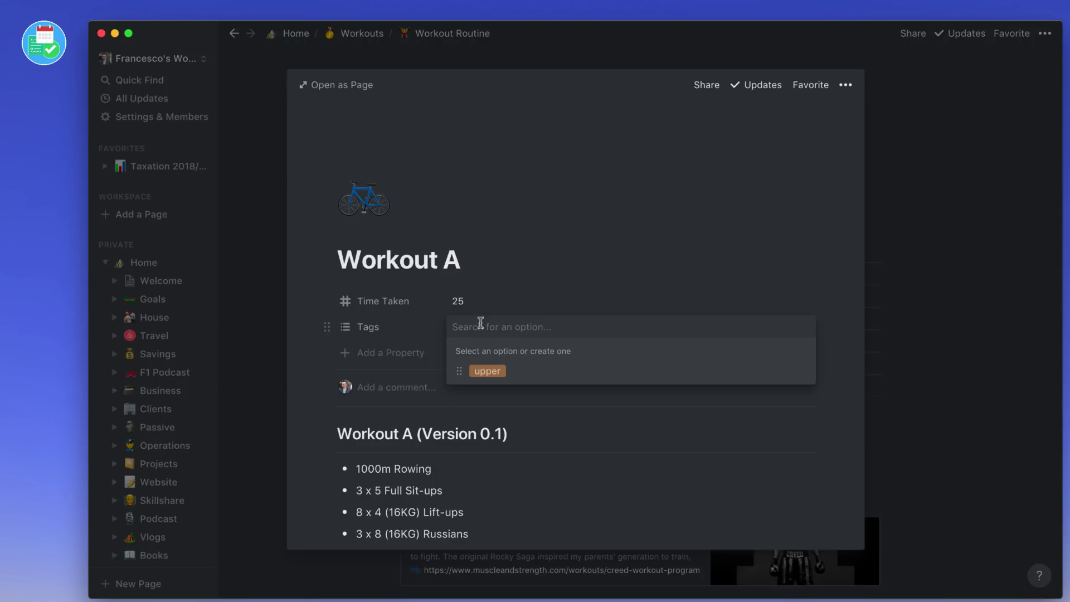
type("core")
key("Return")
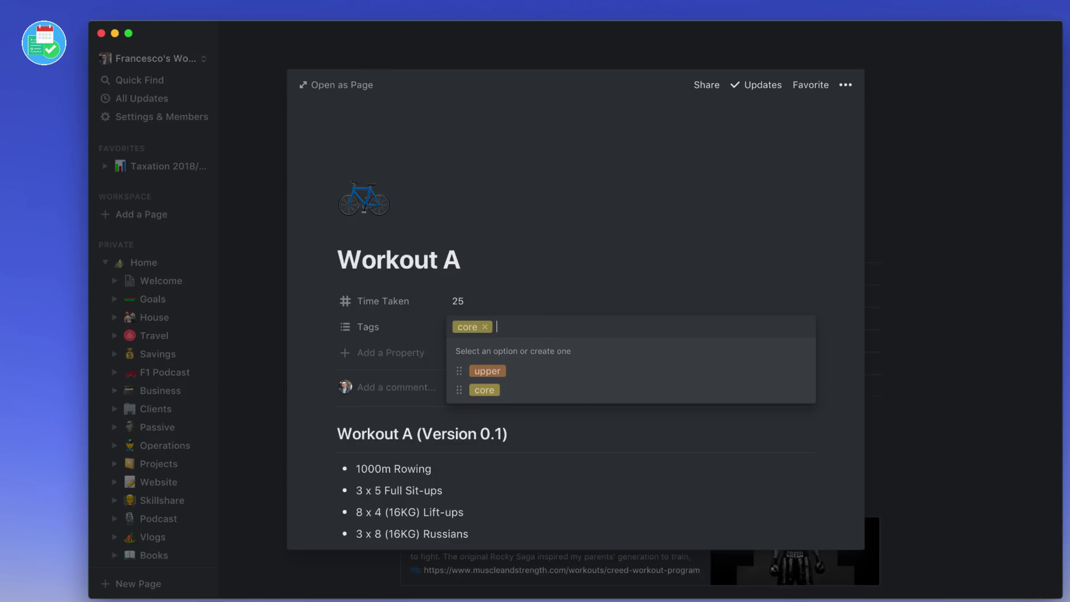
left_click(875, 215)
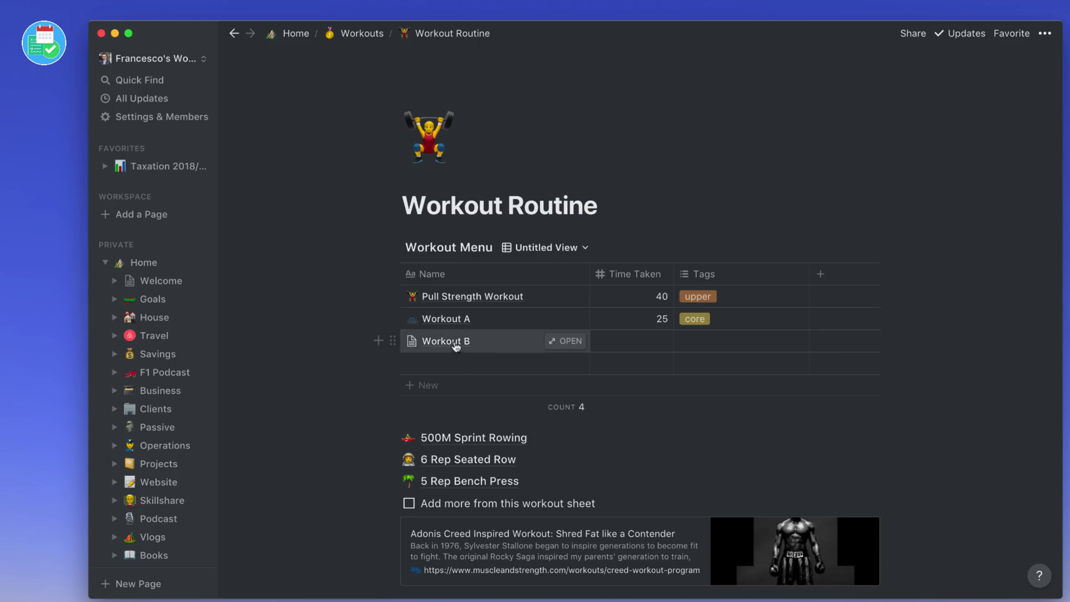
left_click(552, 342)
left_click(394, 326)
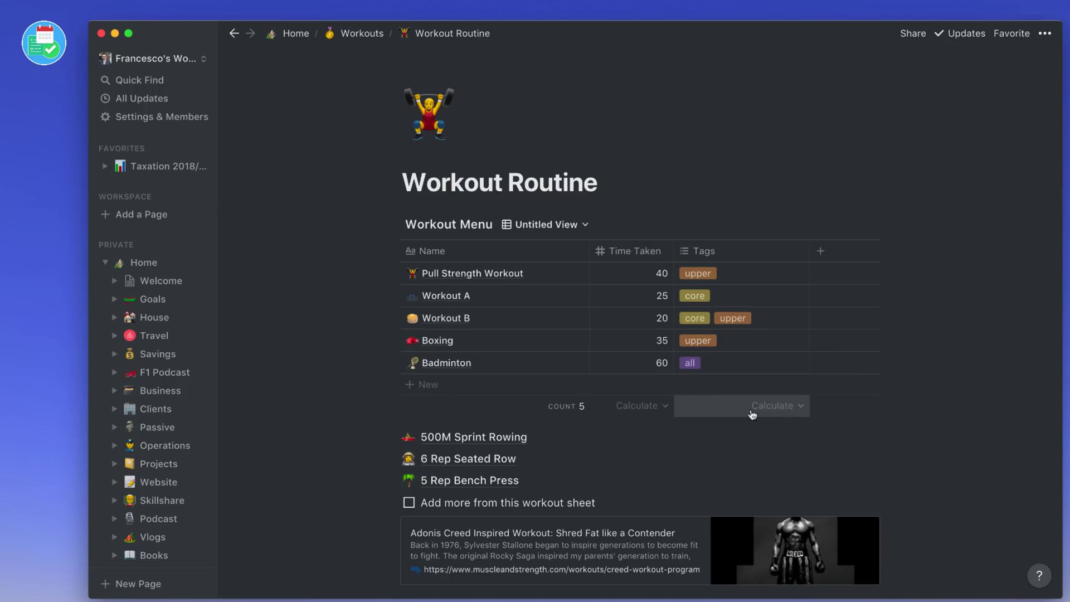
mouse_move(472, 296)
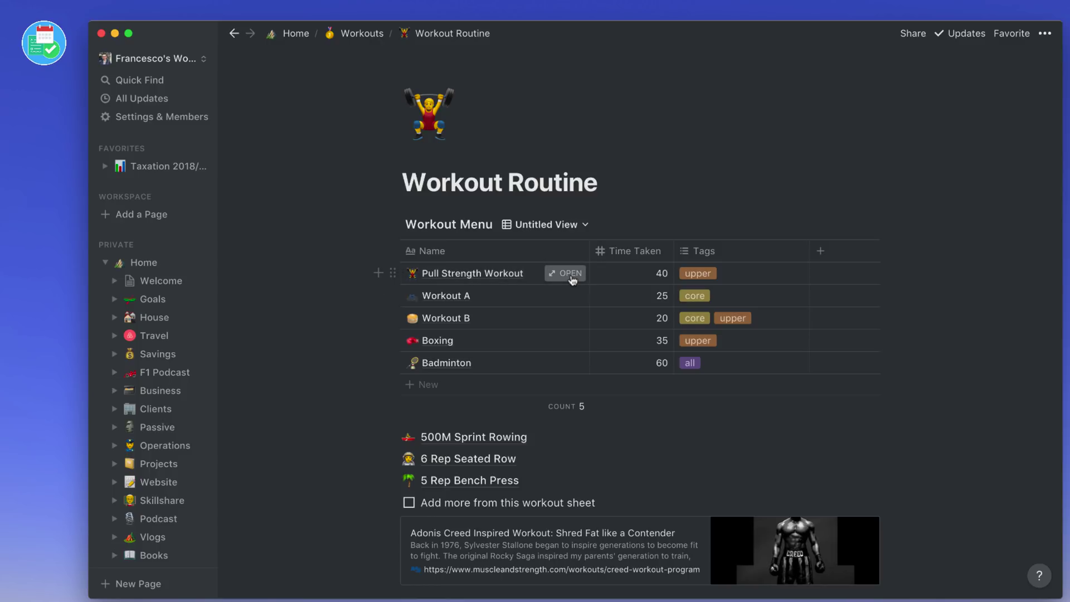
- Delete the word 'Workout' from the Pull Strength Workout title and close the page
left_click(571, 275)
double_click(552, 264)
key("BackSpace")
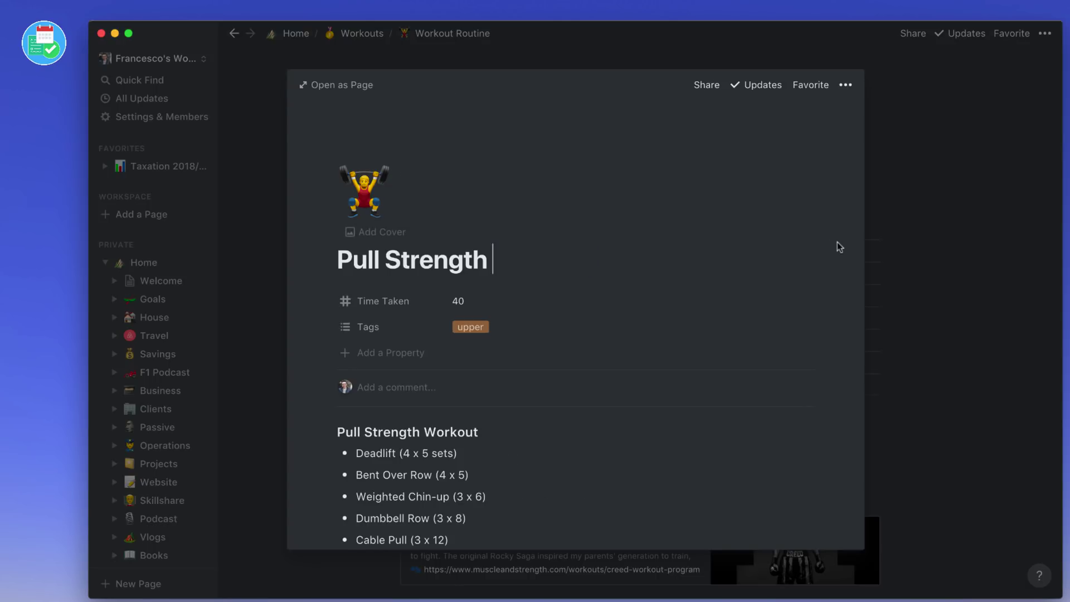
left_click(873, 248)
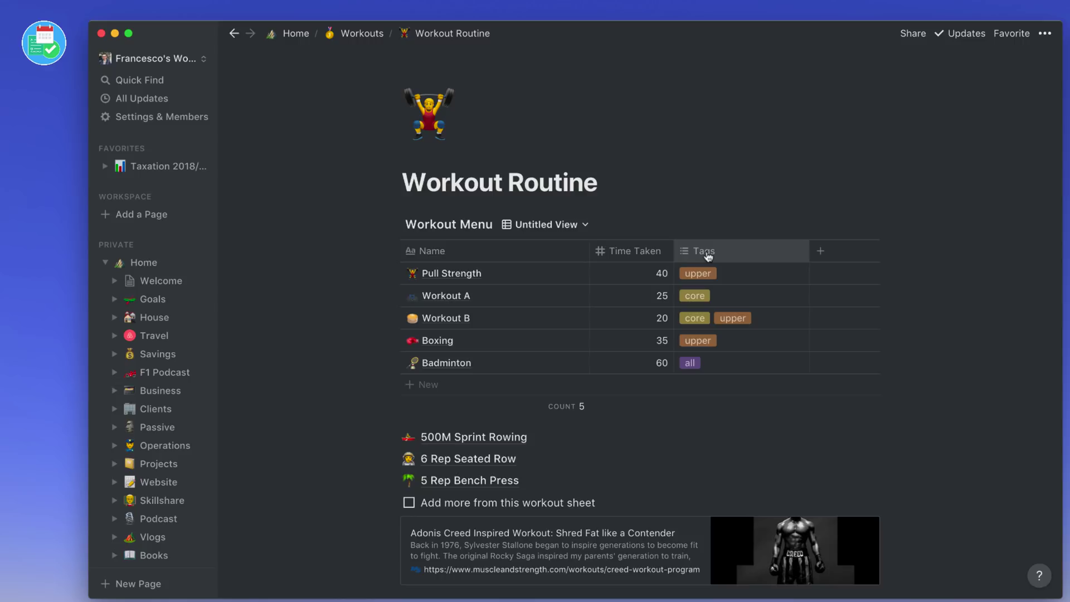
mouse_move(501, 318)
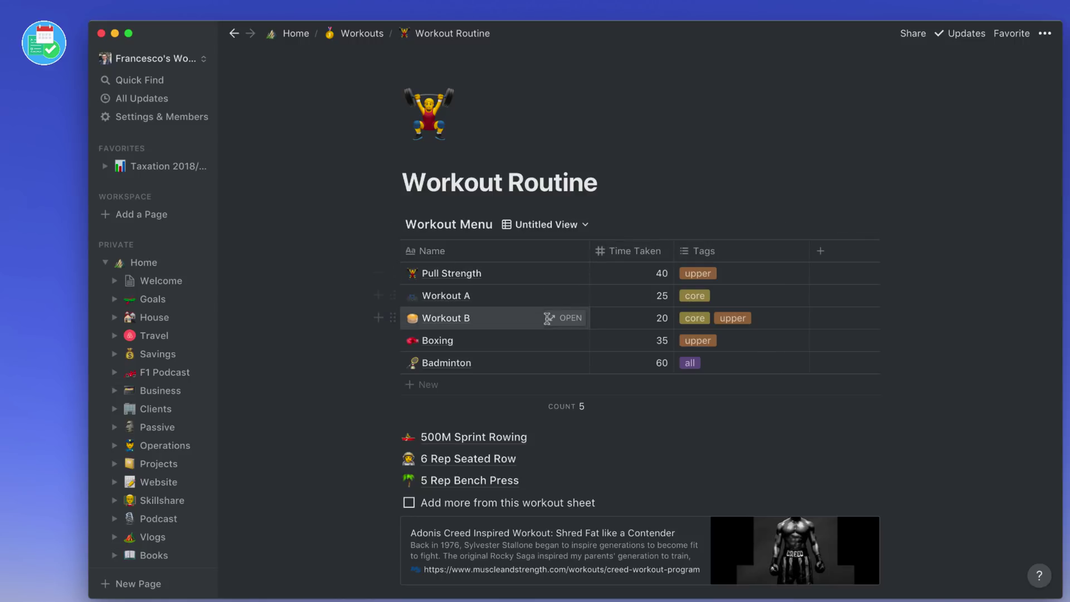
scroll(535, 369, "down", 1)
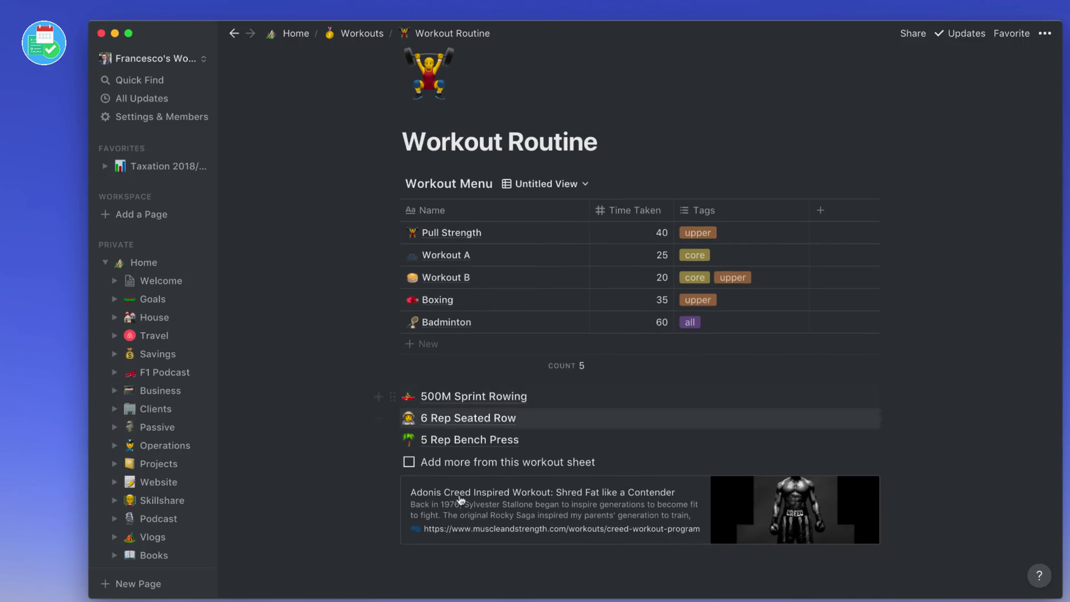
scroll(519, 393, "up", 1)
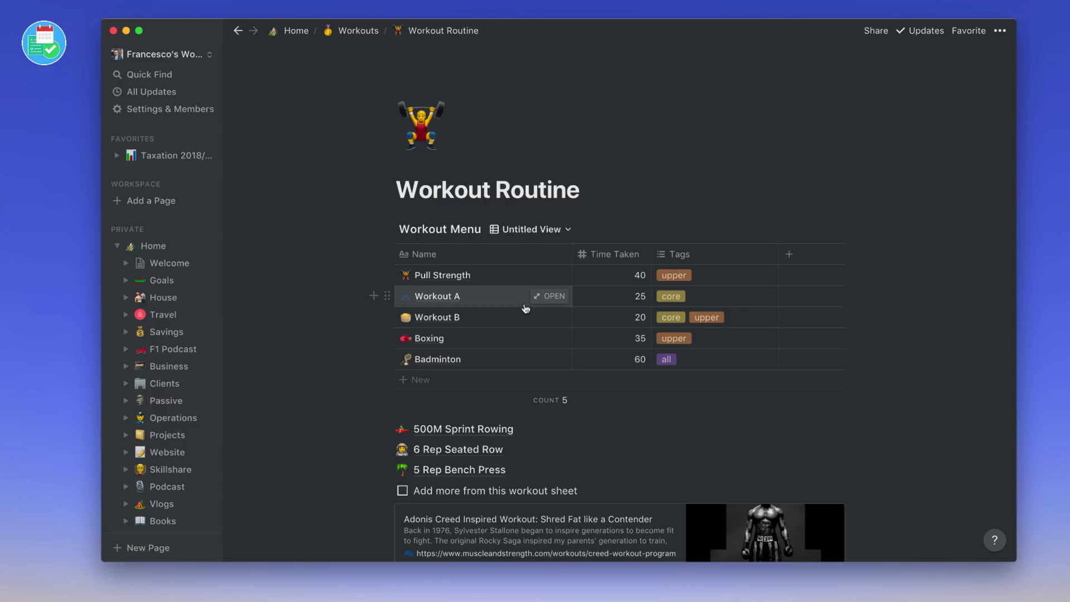
- Delete the Workout Log calendar from the parent Workouts page
left_click(349, 31)
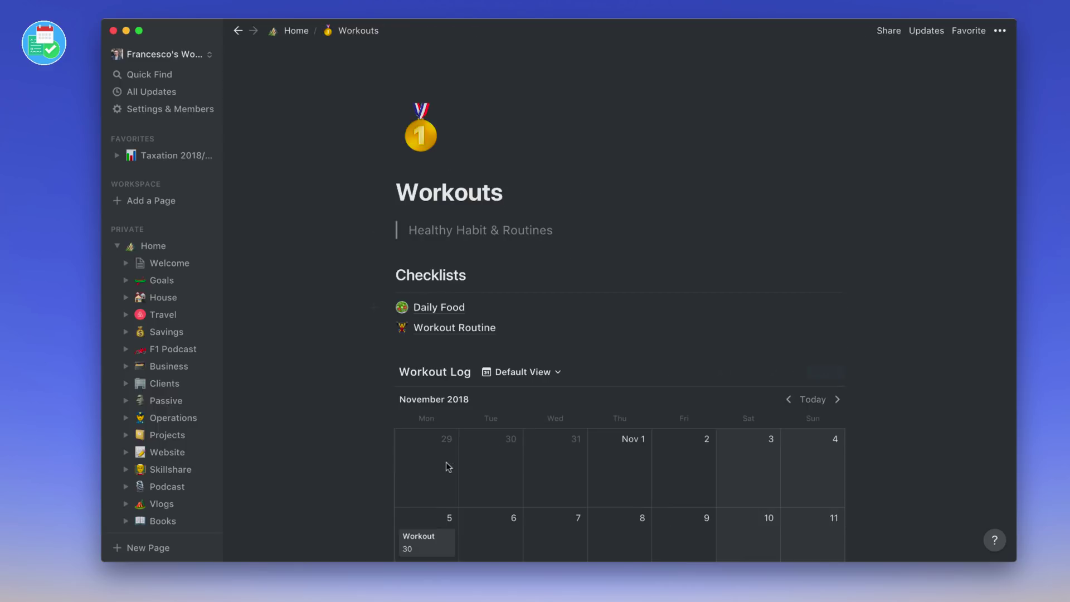
scroll(447, 466, "down", 5)
scroll(469, 377, "up", 3)
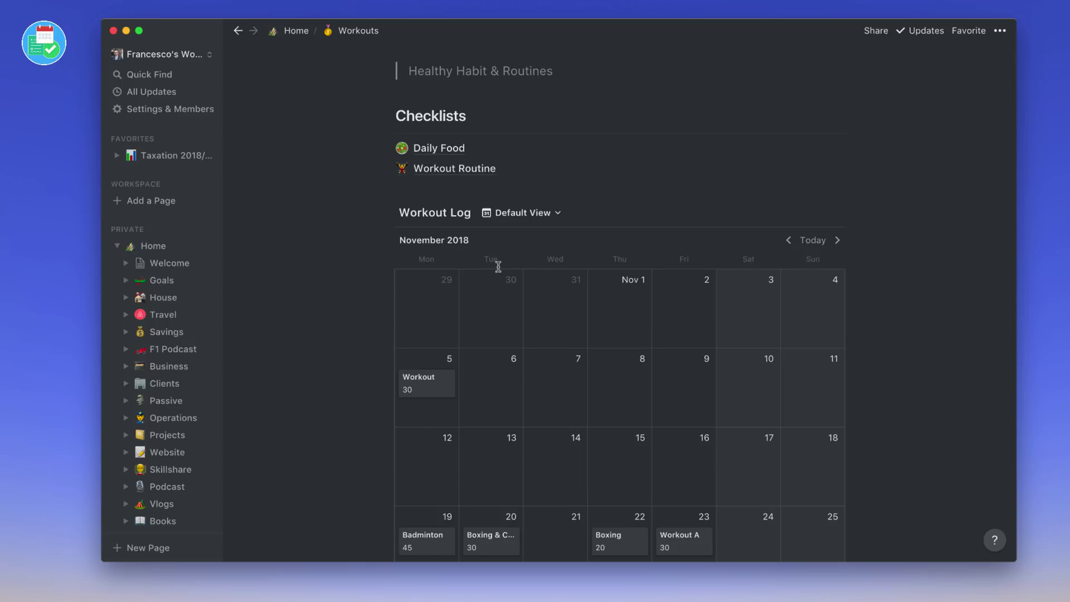
left_click(386, 221)
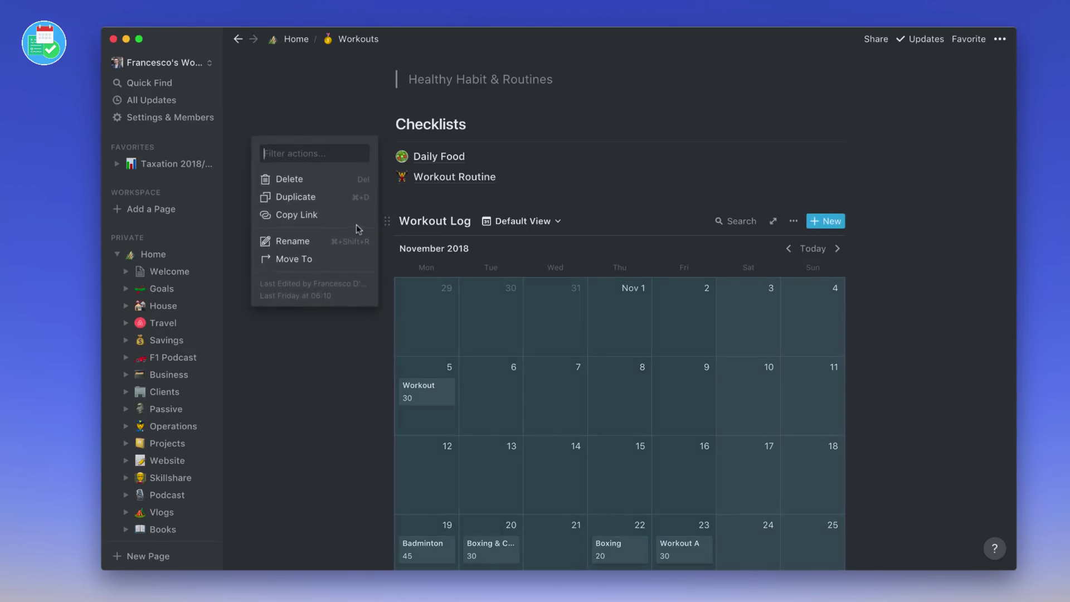
left_click(334, 172)
scroll(520, 306, "up", 3)
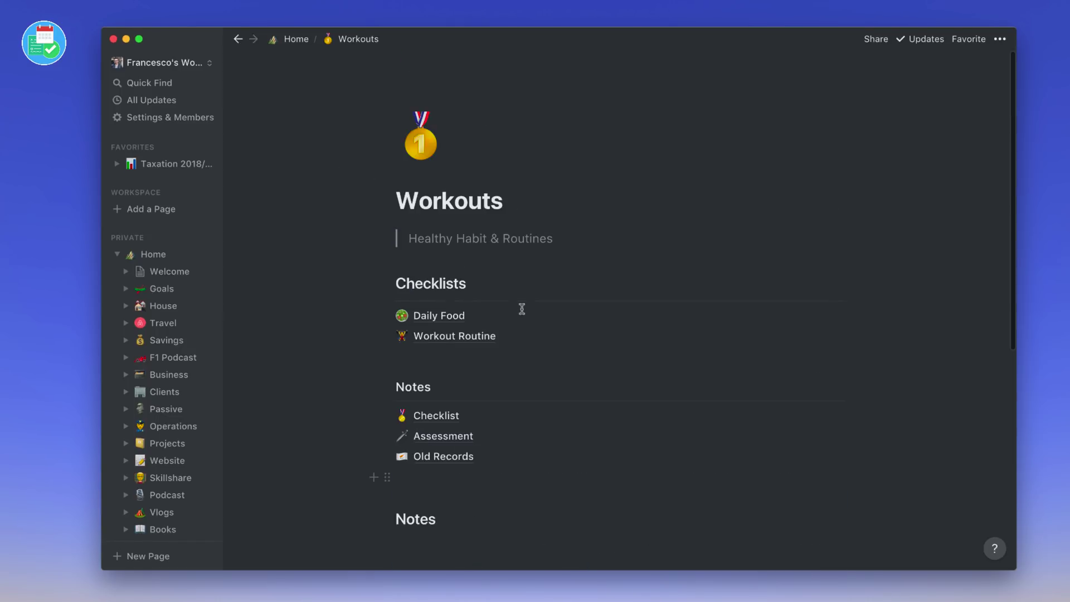
- Go from Home through the Daily Log entry to the Health logbook page
left_click(296, 39)
left_click(609, 370)
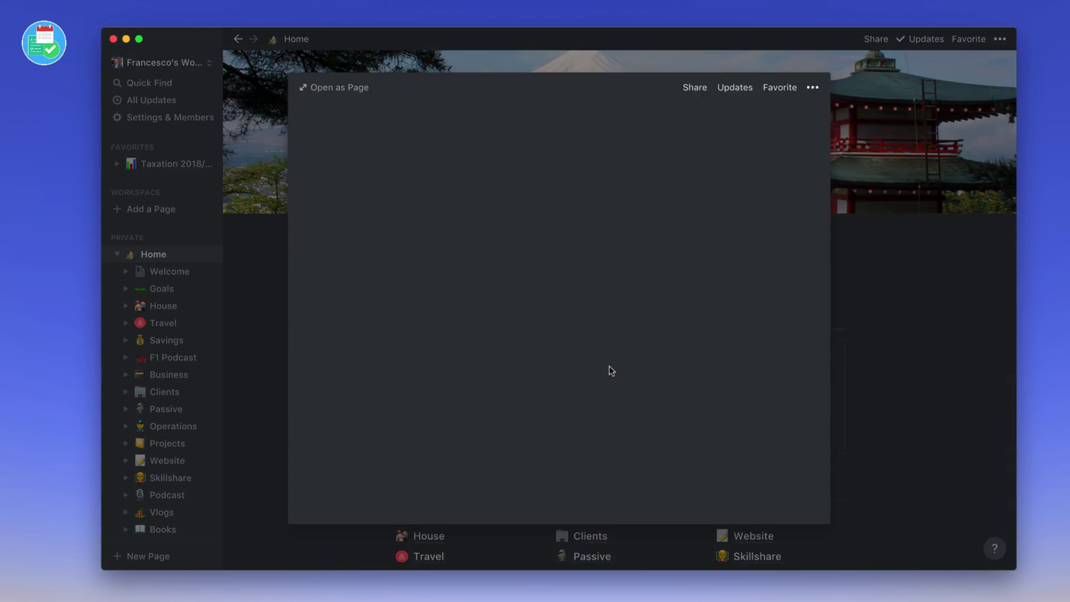
scroll(368, 411, "down", 3)
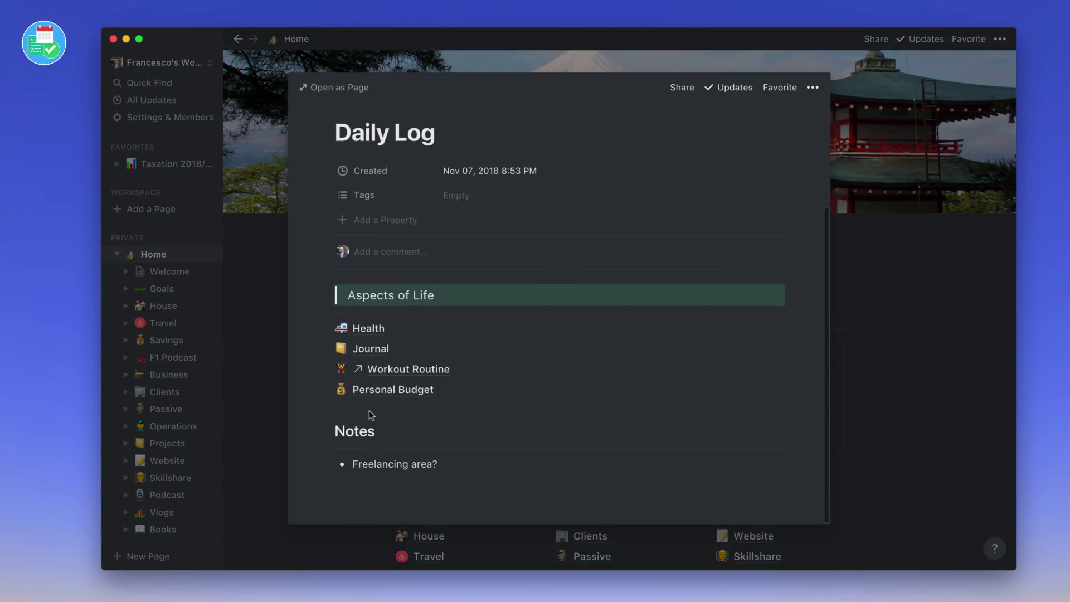
left_click(371, 327)
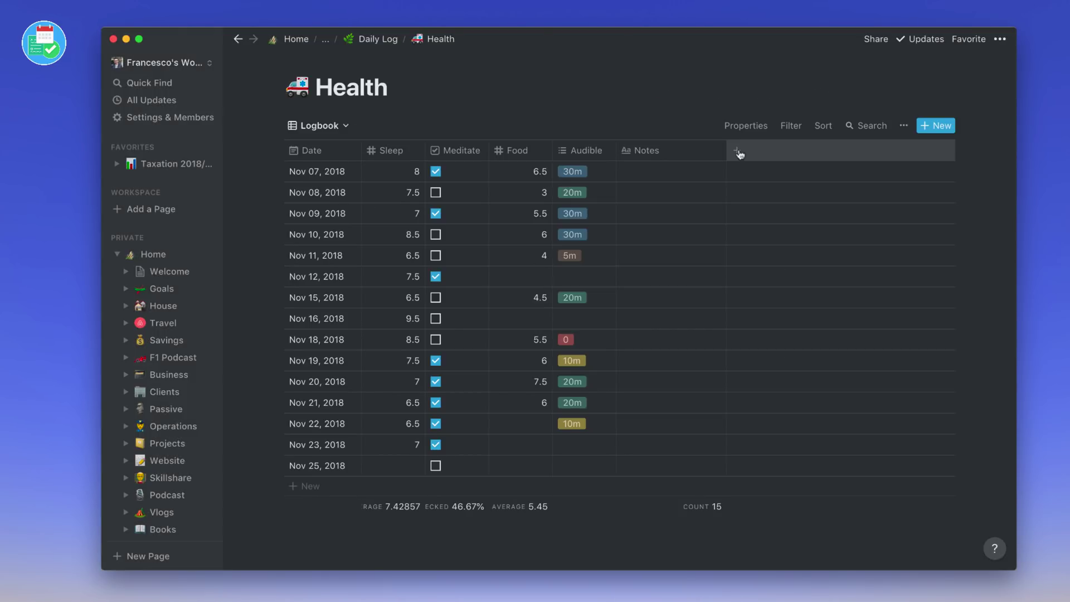
- Add a column named Workout and move it between Meditate and Food
left_click(739, 152)
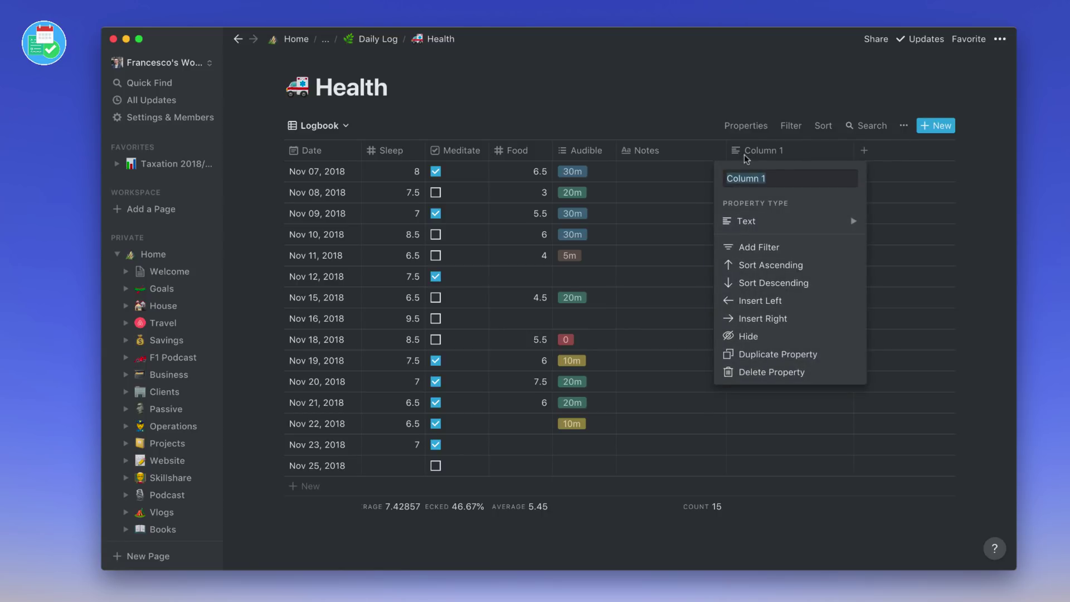
type("Workout")
key("Return")
left_click_drag(757, 150, 475, 152)
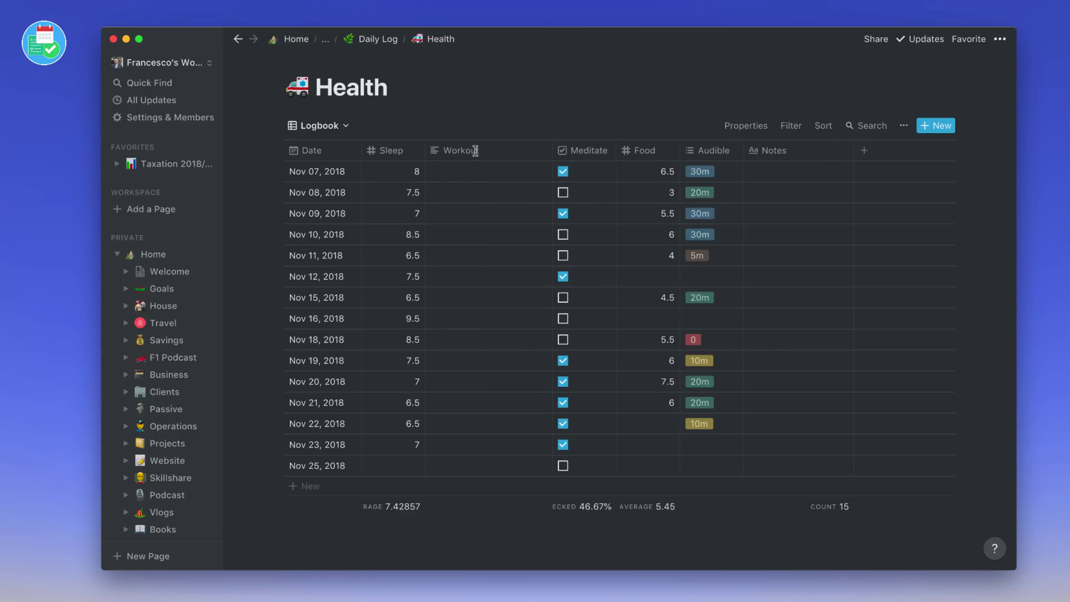
left_click_drag(471, 154, 591, 157)
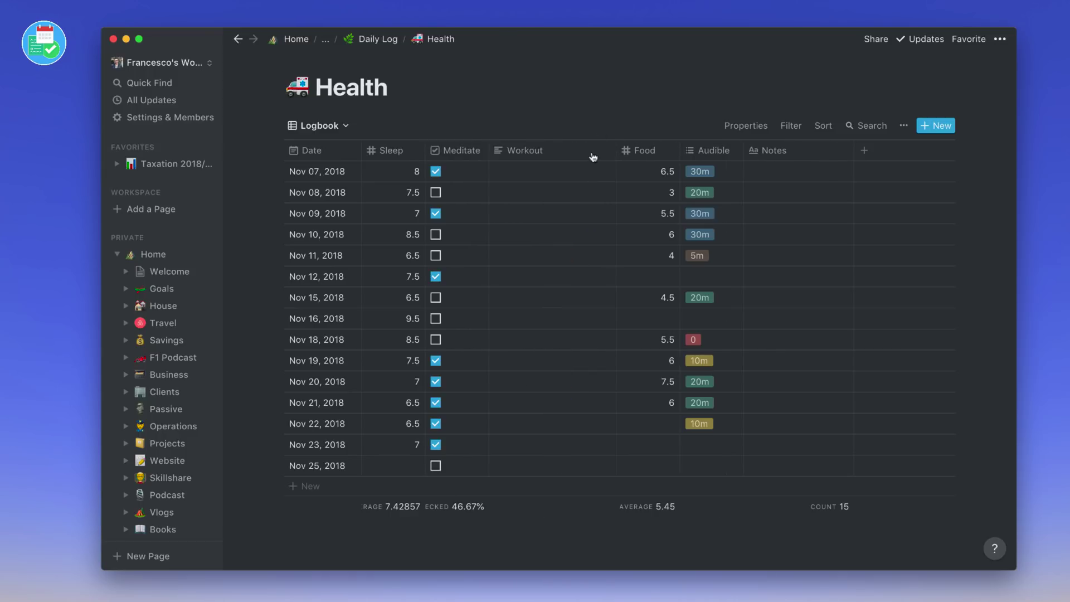
- Make Workout a relation property linked to the Workout Menu database
left_click(543, 148)
mouse_move(552, 220)
scroll(674, 308, "down", 2)
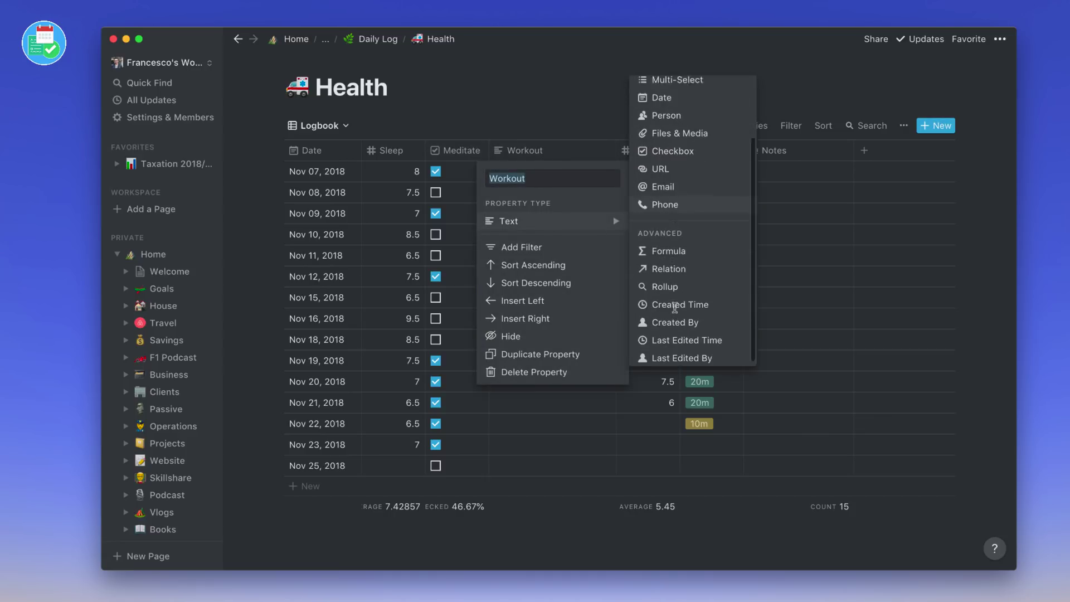
left_click(670, 268)
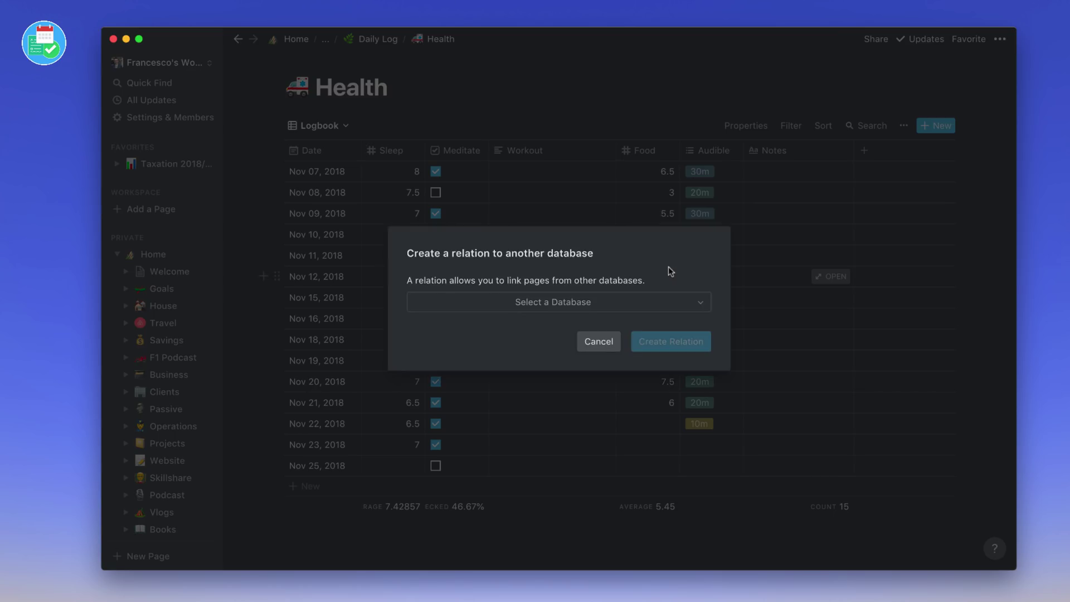
left_click(555, 302)
type("m")
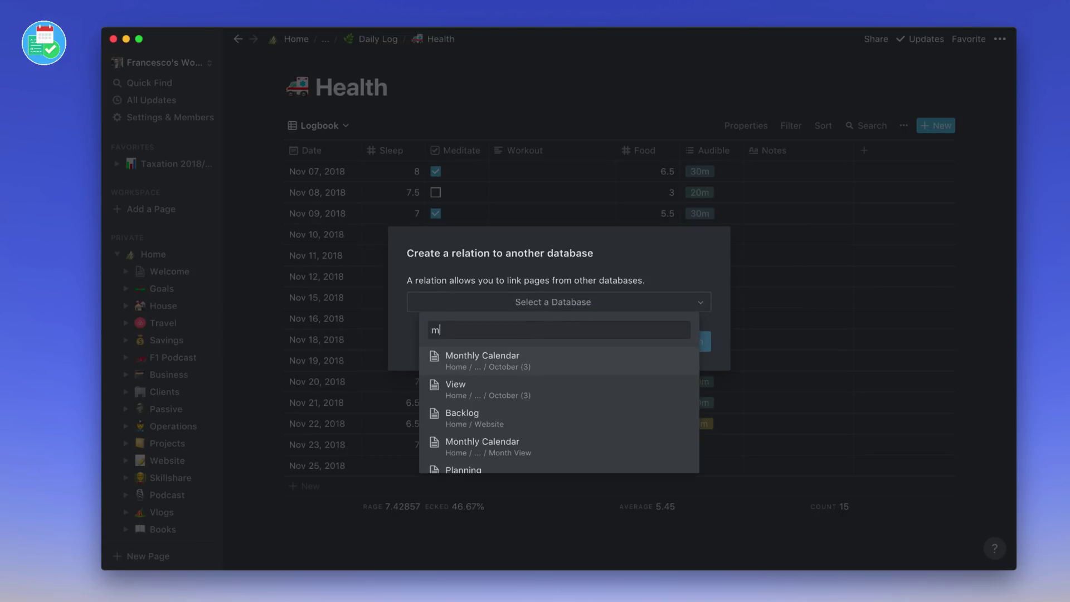
type("enu")
left_click(510, 356)
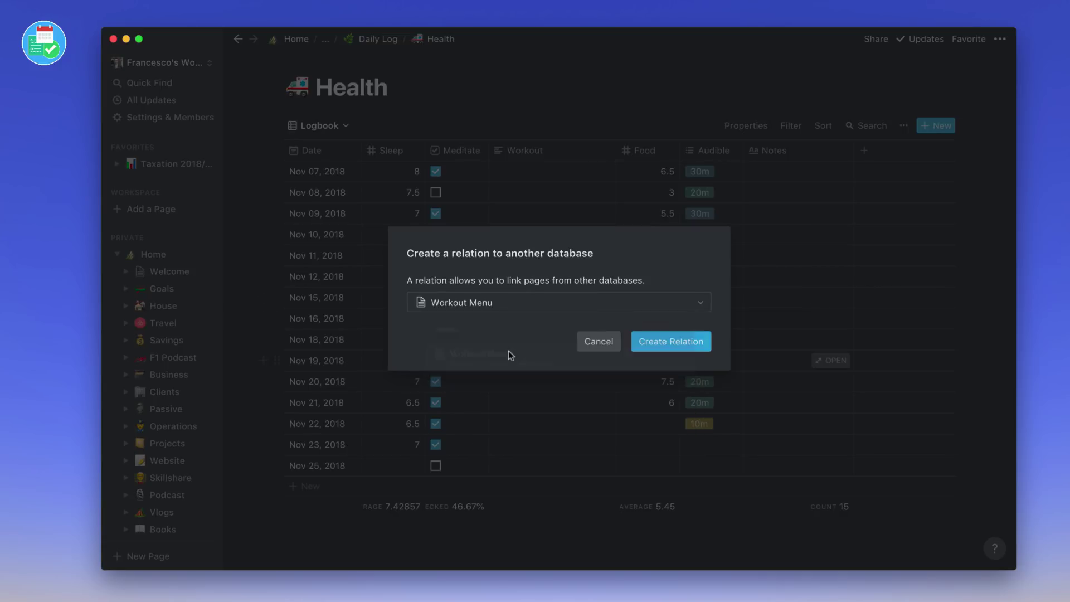
left_click(659, 342)
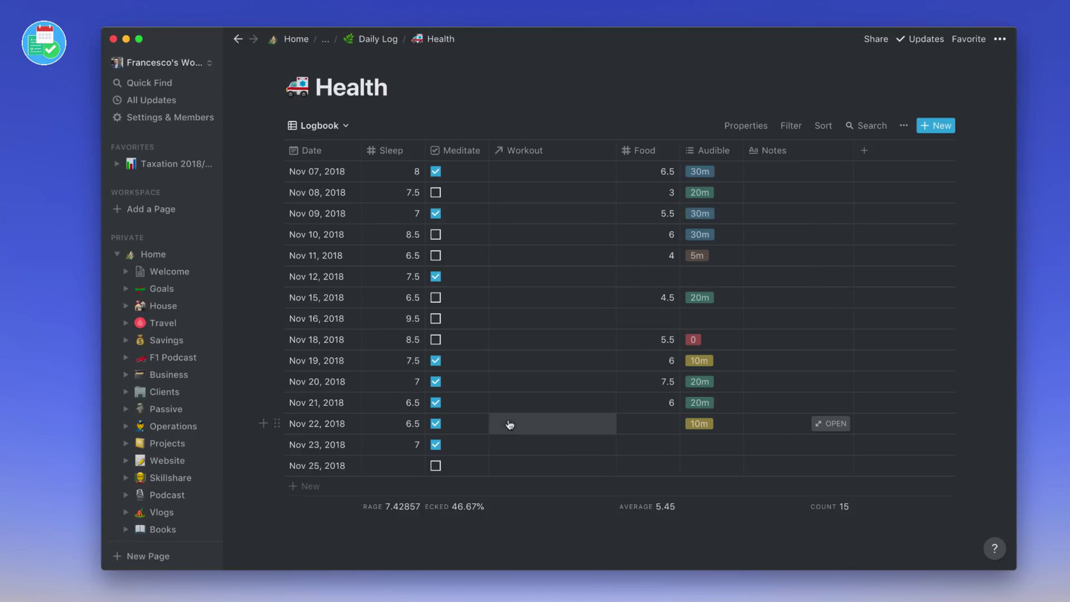
scroll(543, 451, "down", 1)
scroll(542, 450, "down", 1)
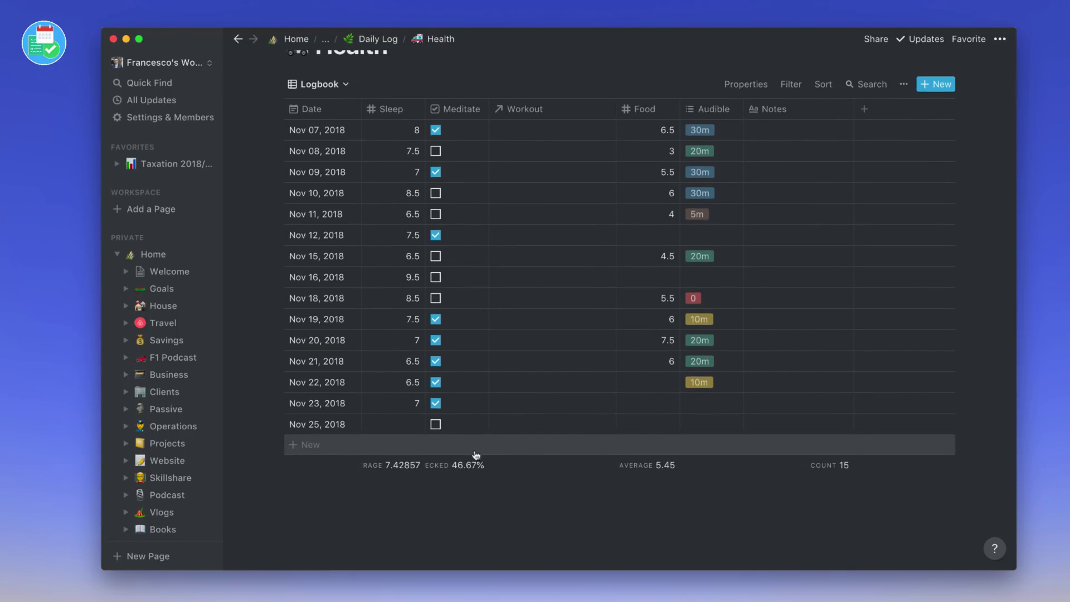
- Link Workout A to the Nov 23 entry, then add another new property column
left_click(535, 404)
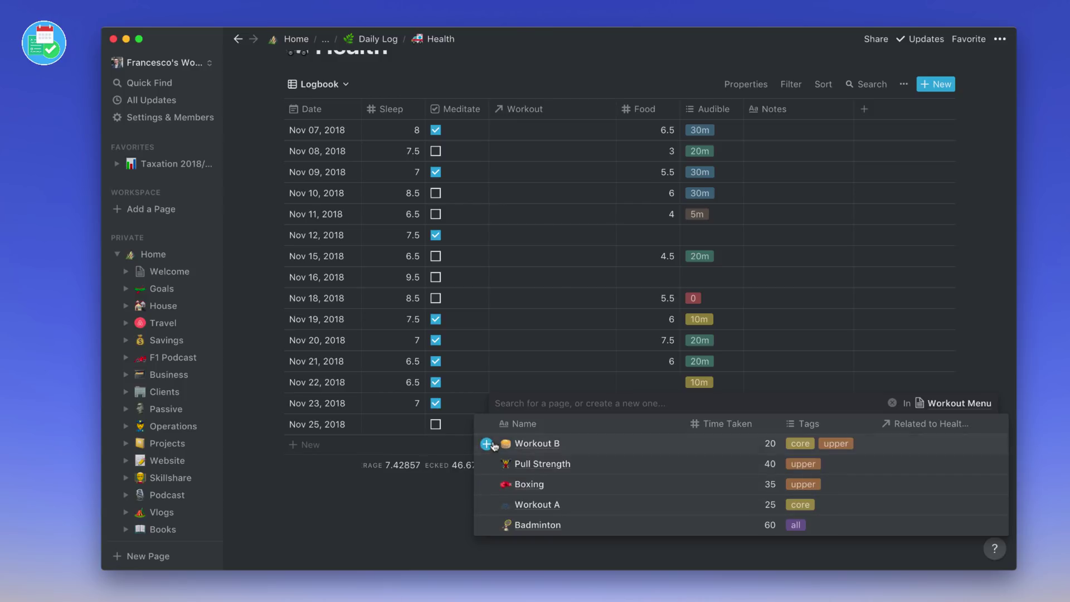
left_click(487, 504)
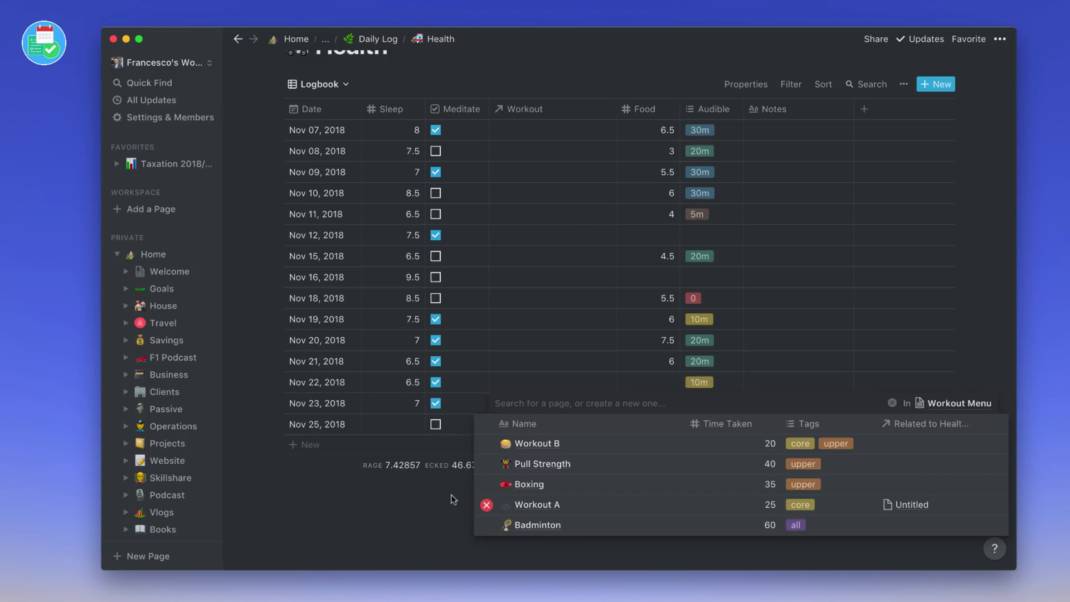
left_click(451, 499)
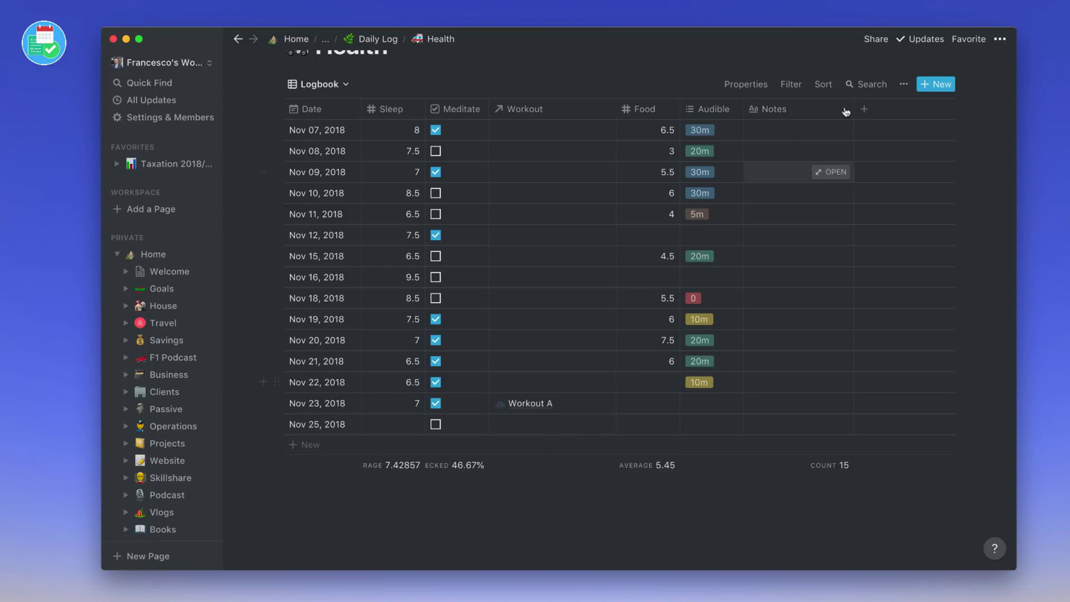
left_click(864, 110)
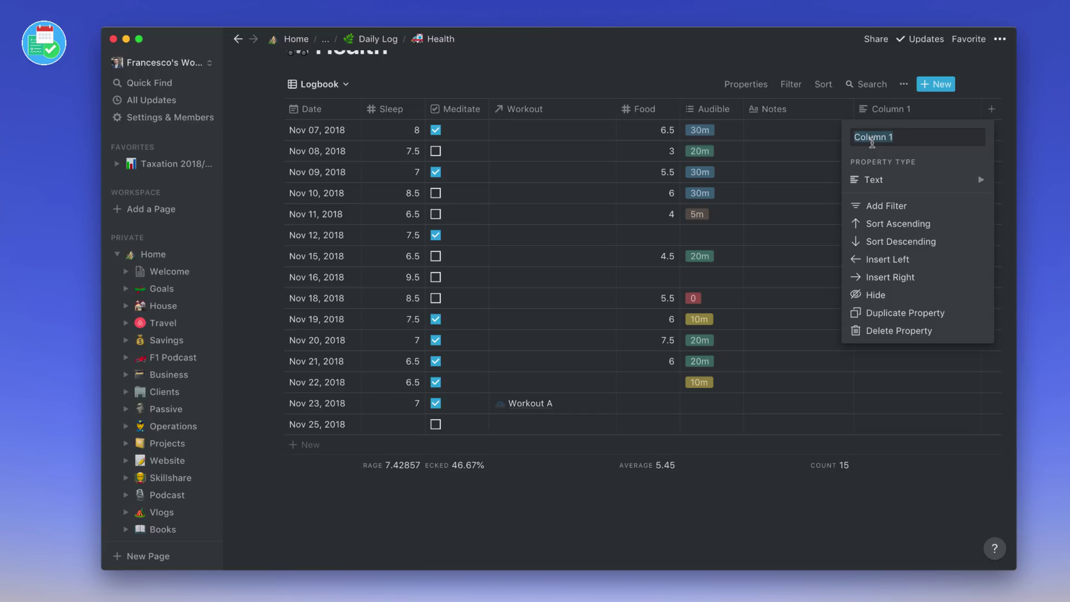
type("Wok")
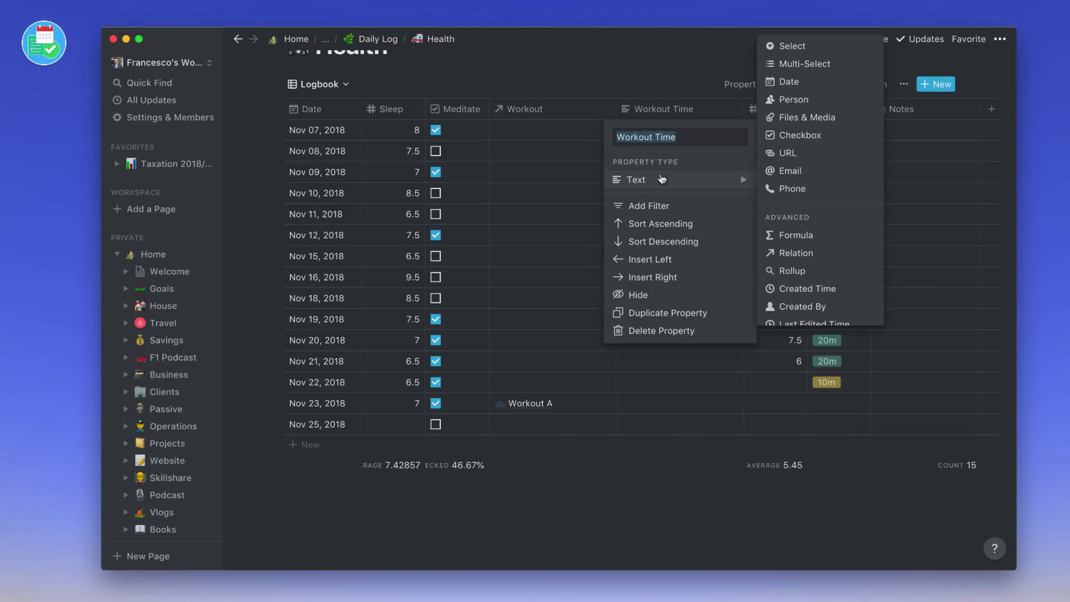
- Make a narrower Workout Time rollup of the Workout relation's Time Taken, calculated as Sum
left_click(788, 270)
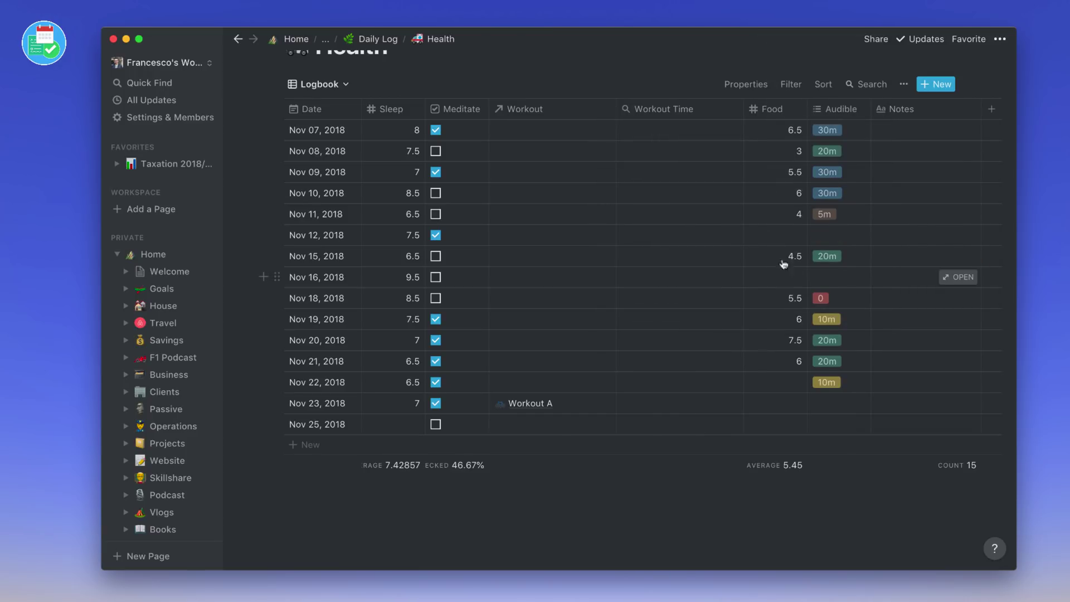
left_click_drag(742, 102, 704, 102)
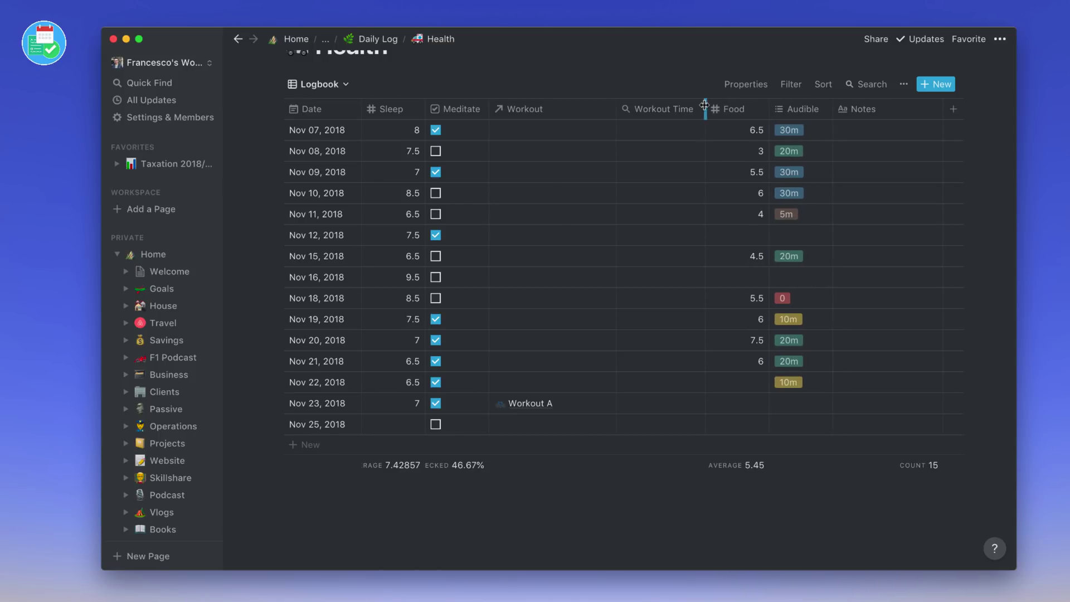
left_click(641, 404)
left_click(661, 444)
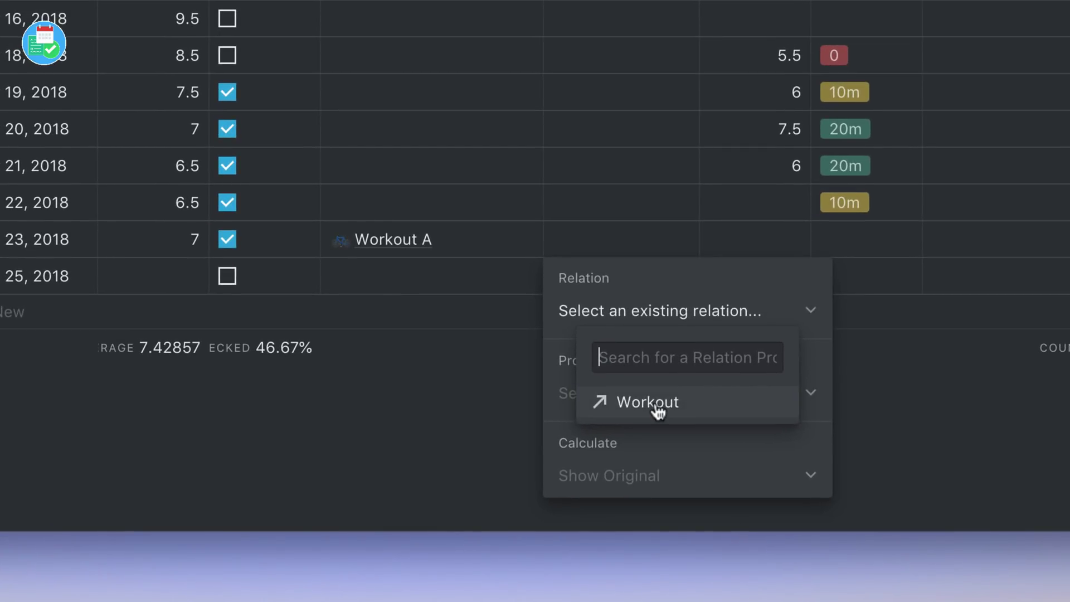
left_click(657, 408)
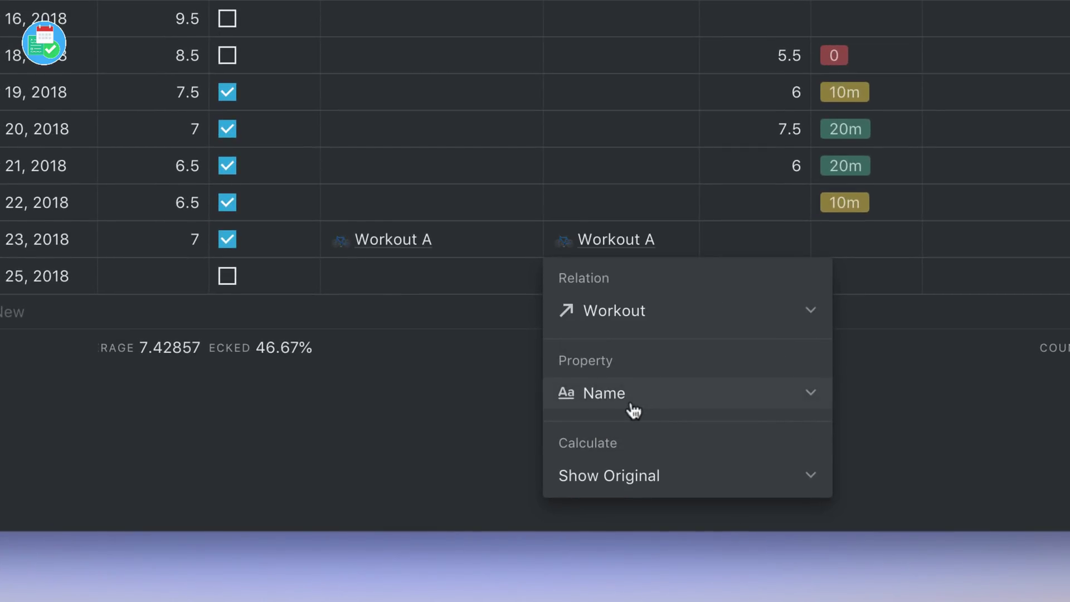
left_click(633, 408)
left_click(647, 359)
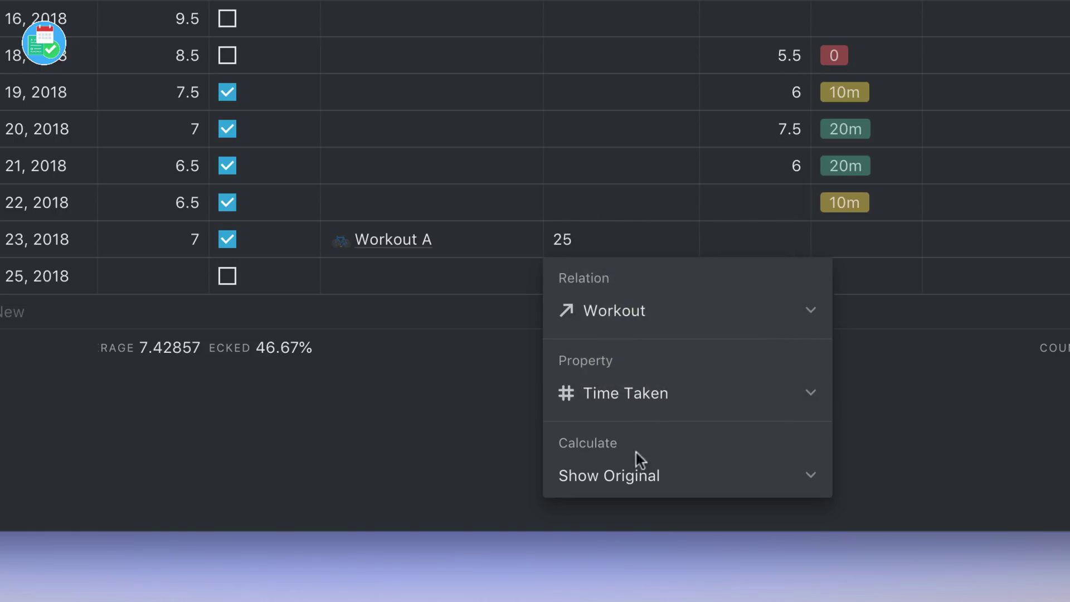
left_click(635, 476)
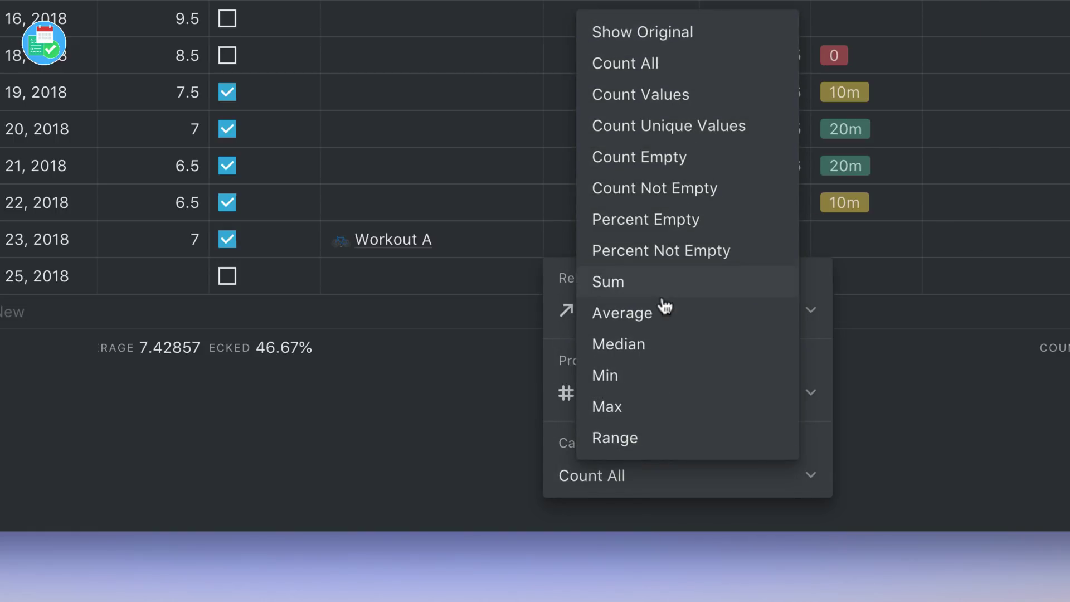
left_click(661, 289)
left_click(473, 365)
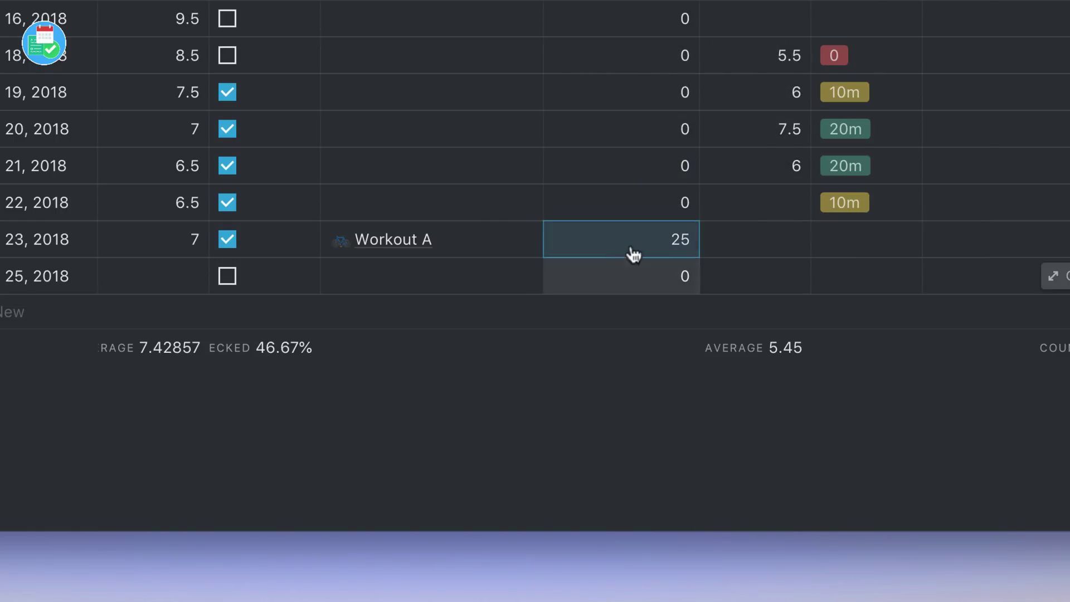
- Add Boxing beside Workout A in Nov 23's Workout cell
left_click(663, 71)
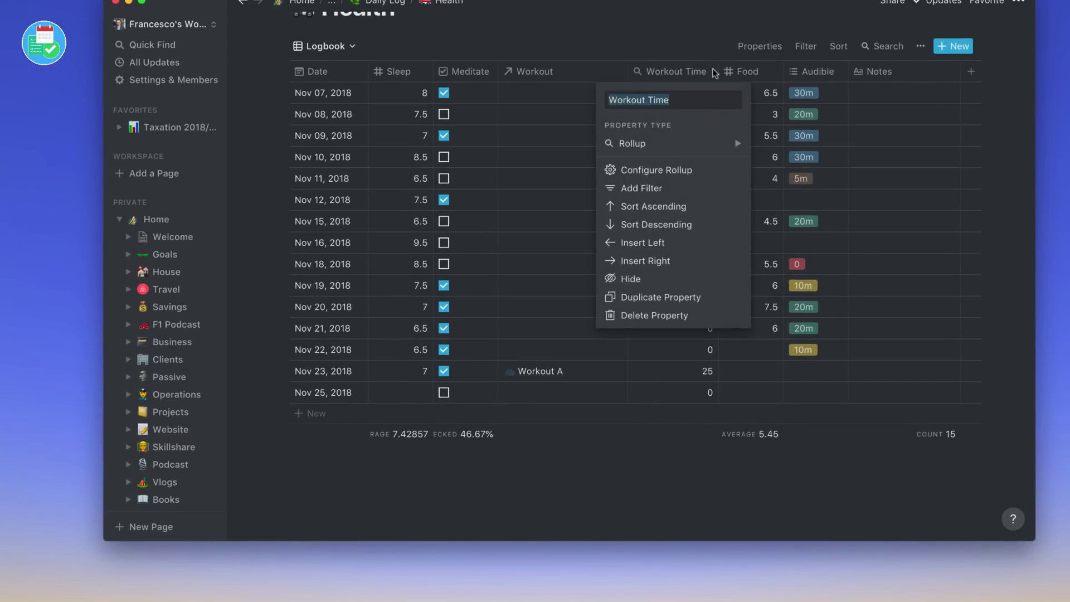
key("Escape")
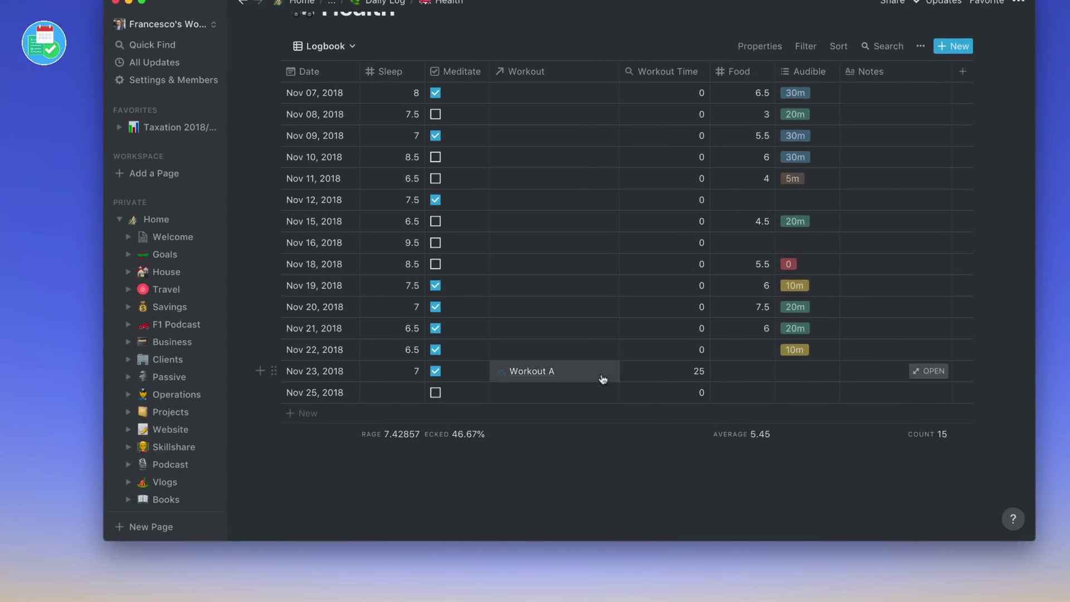
left_click(602, 379)
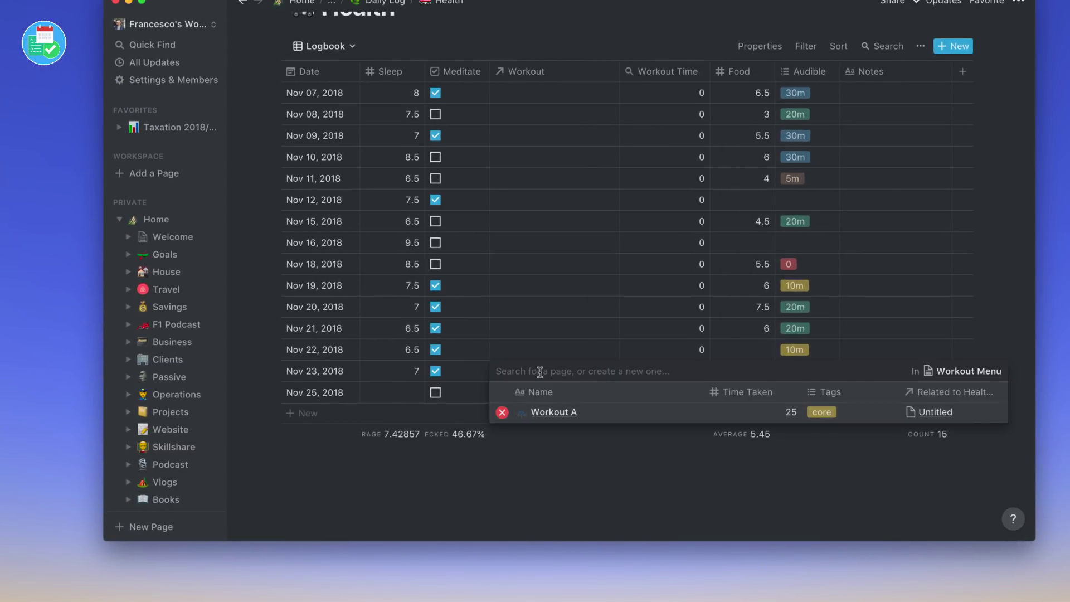
type("b")
mouse_move(535, 432)
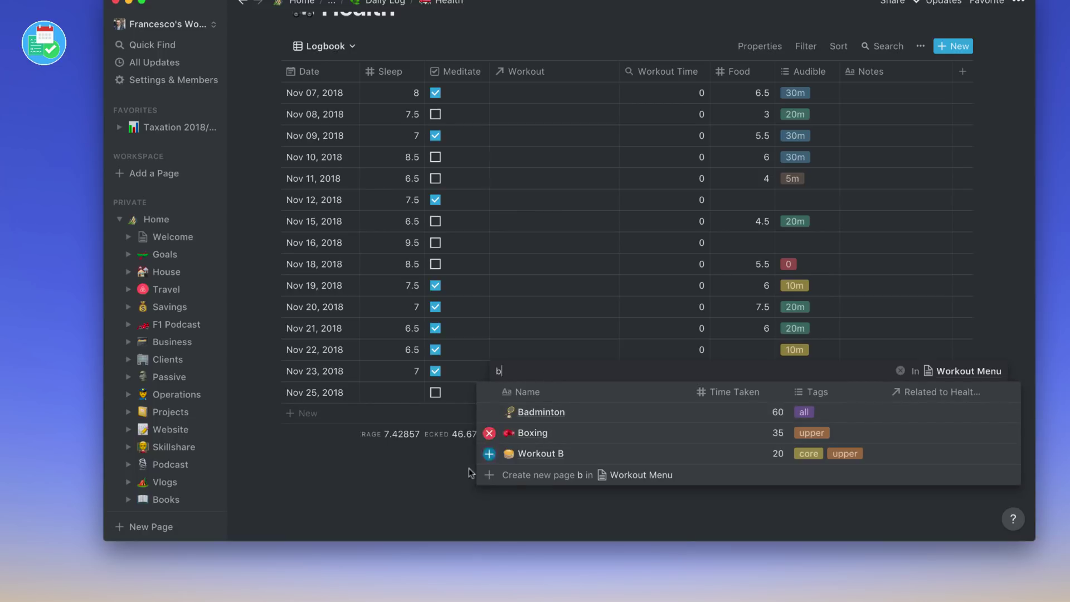
left_click(488, 433)
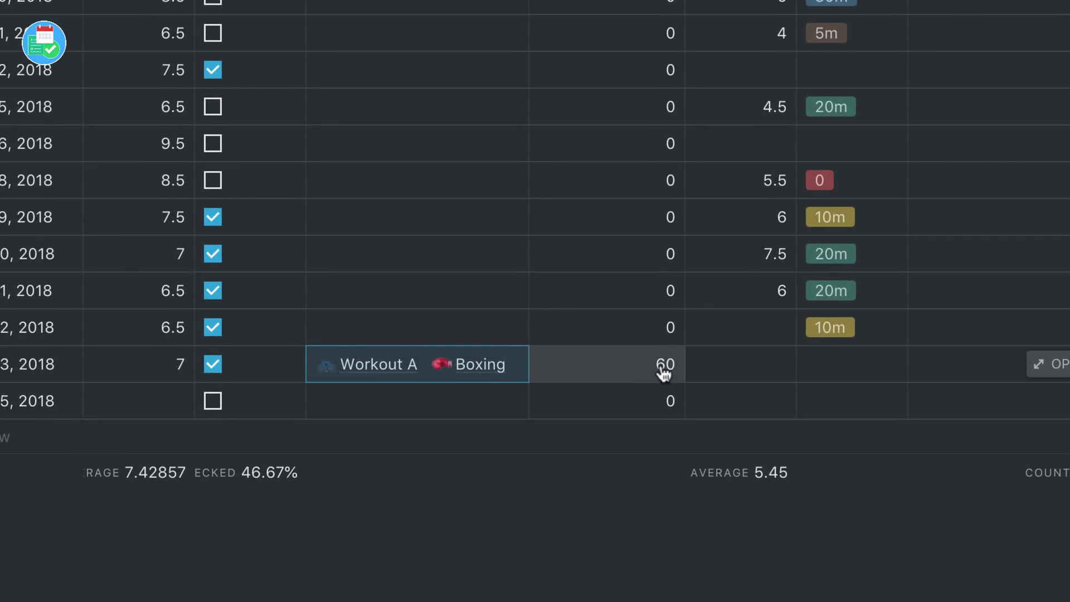
left_click(478, 542)
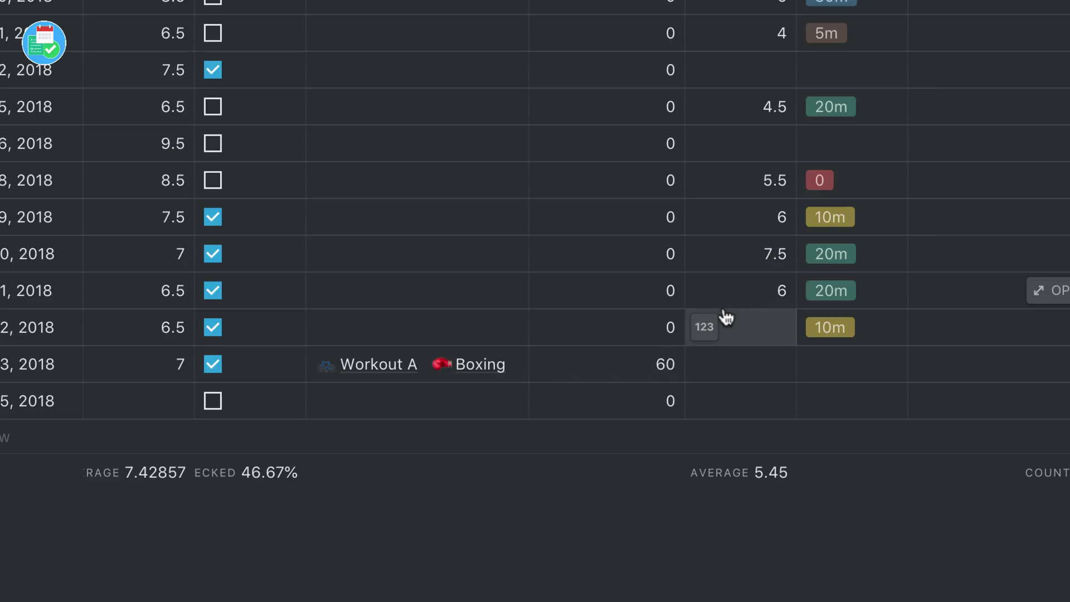
- Insert a narrow Walk Time number column right of Food and enter 12 for Nov 23
left_click(1028, 2)
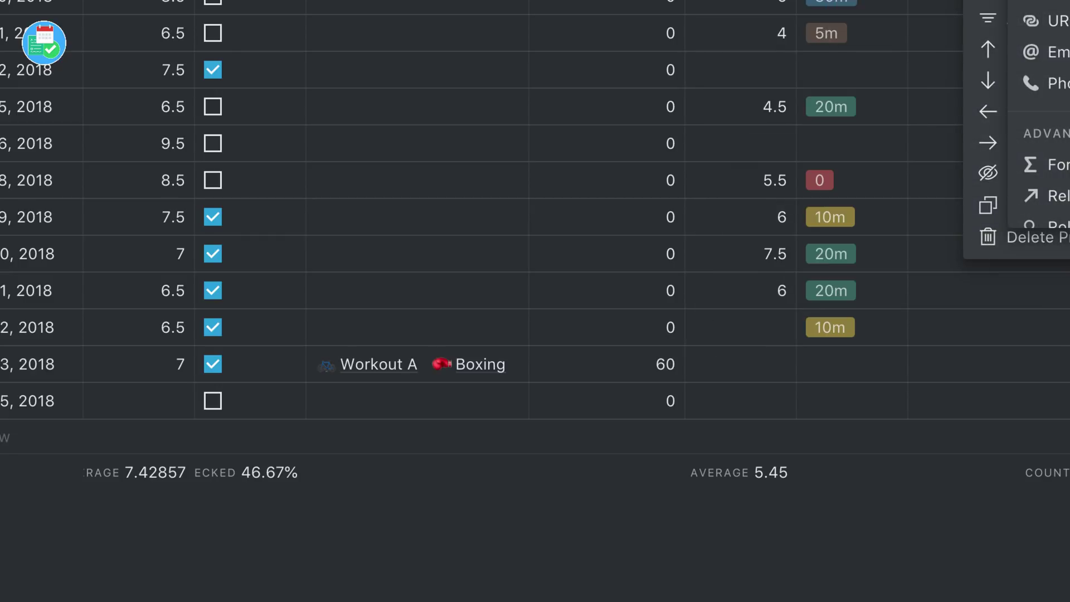
key("Escape")
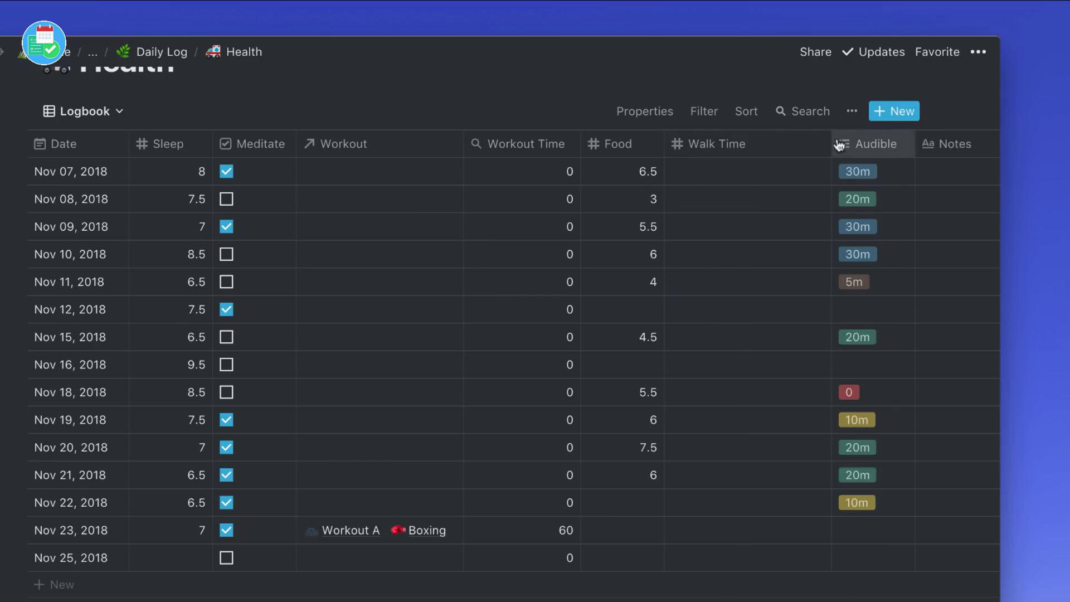
left_click_drag(832, 144, 762, 144)
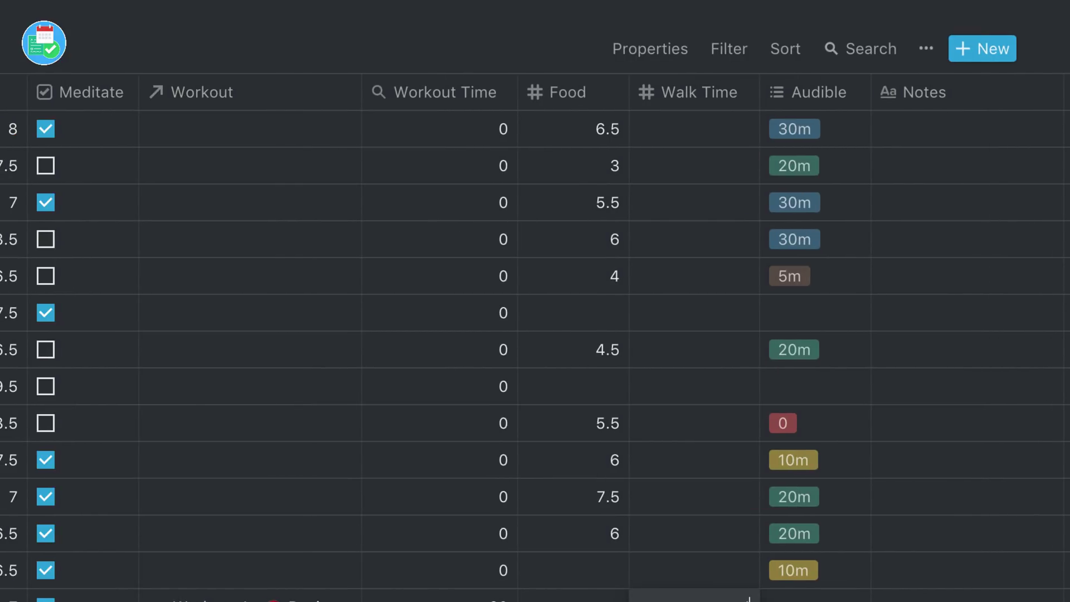
left_click(722, 590)
type("12")
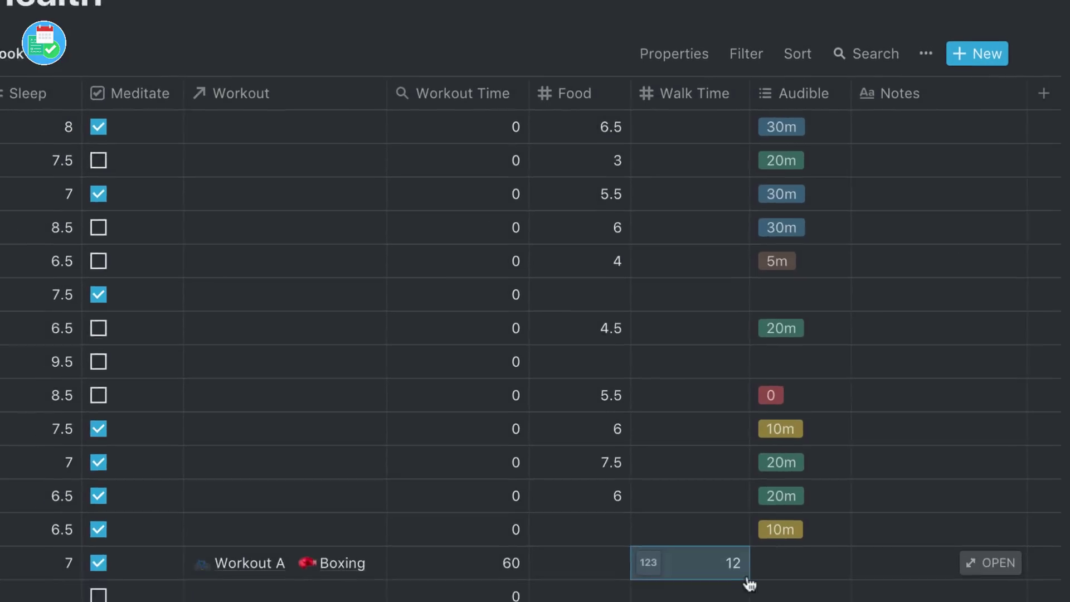
key("Return")
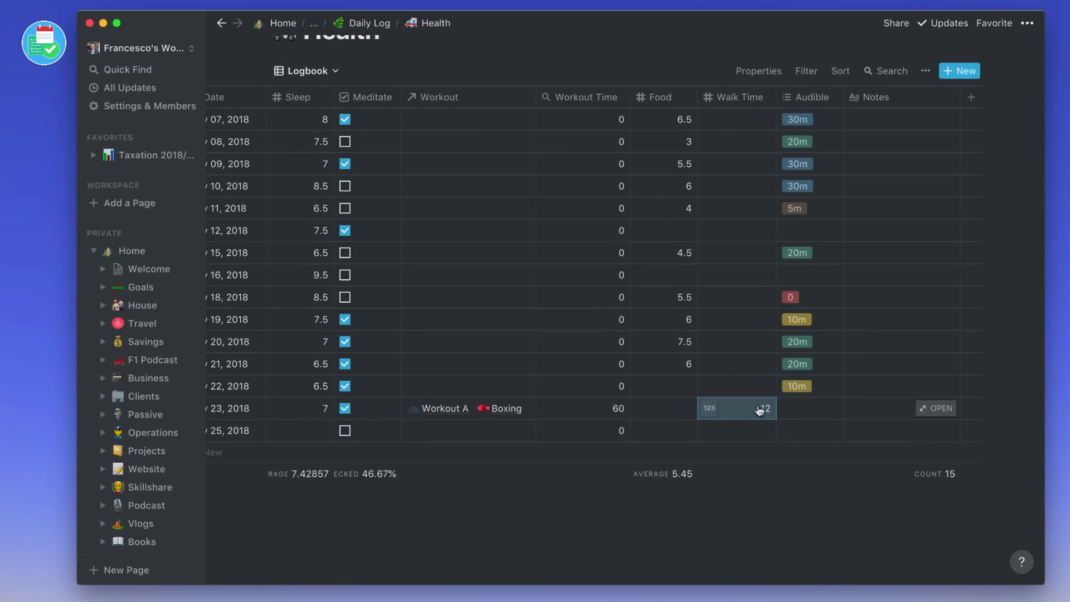
- Add a new column named Total Fitness Time, fixing a typo in the name
left_click(971, 99)
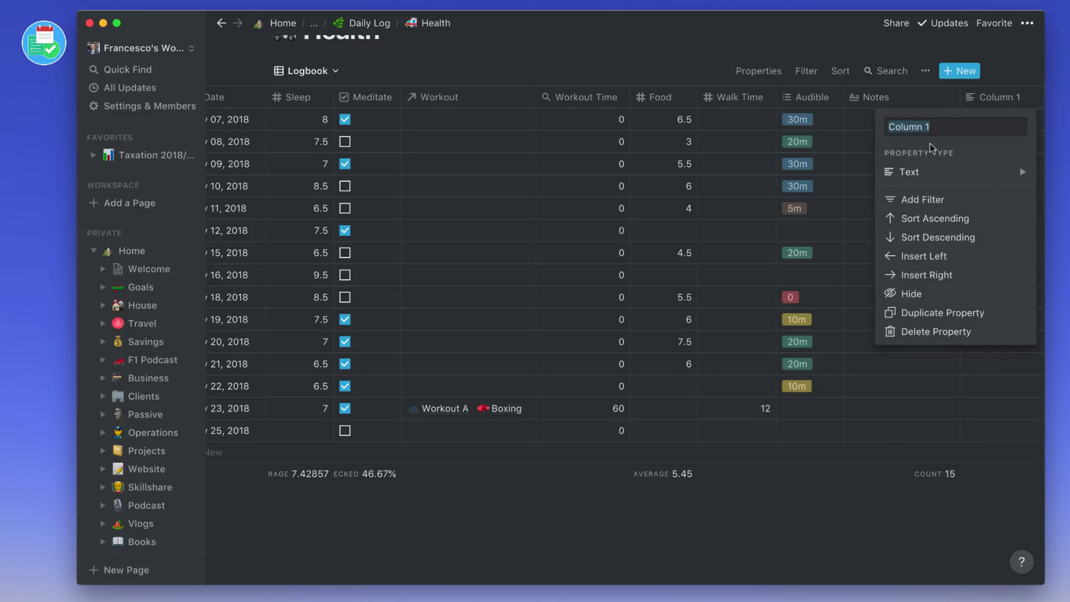
type("Total W")
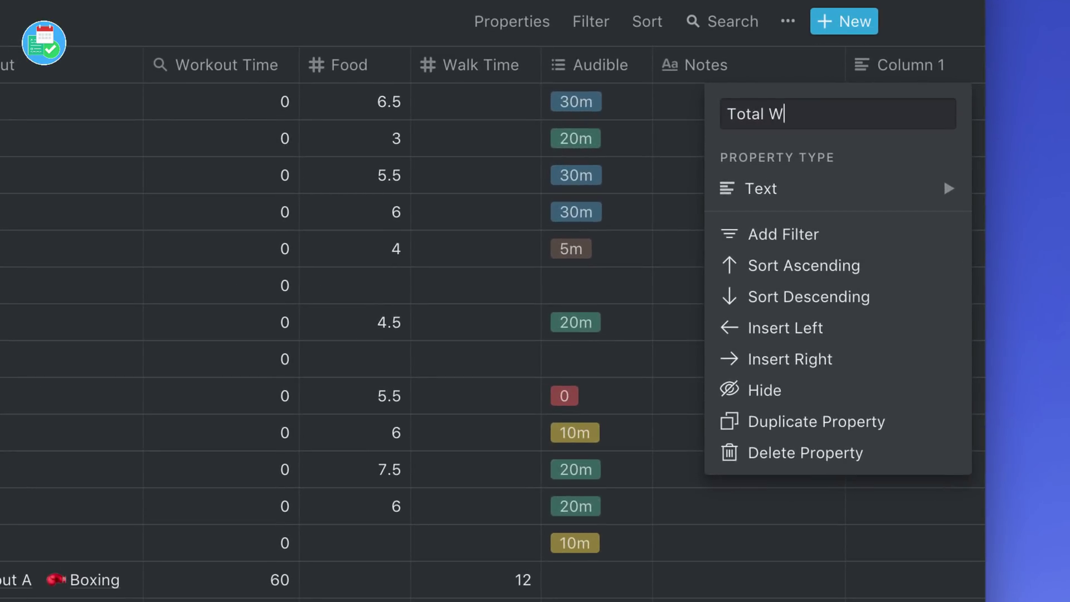
key("BackSpace")
type("Fi")
key("BackSpace")
key("BackSpace")
type("Fitne")
type("ss Time")
key("Return")
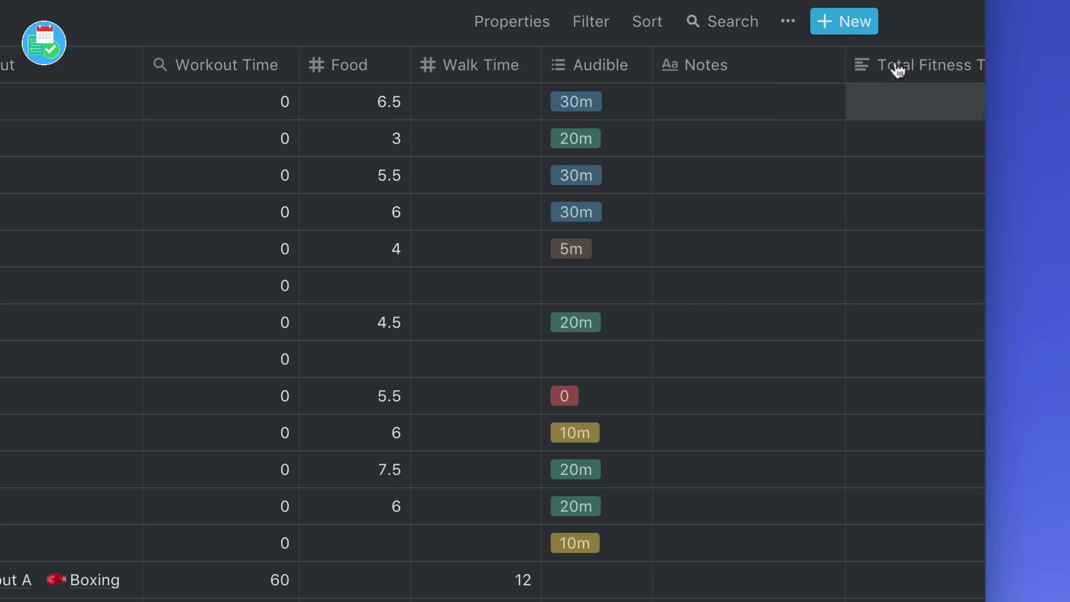
- Change Total Fitness Time to a Formula property and move it ahead of Notes
left_click(897, 70)
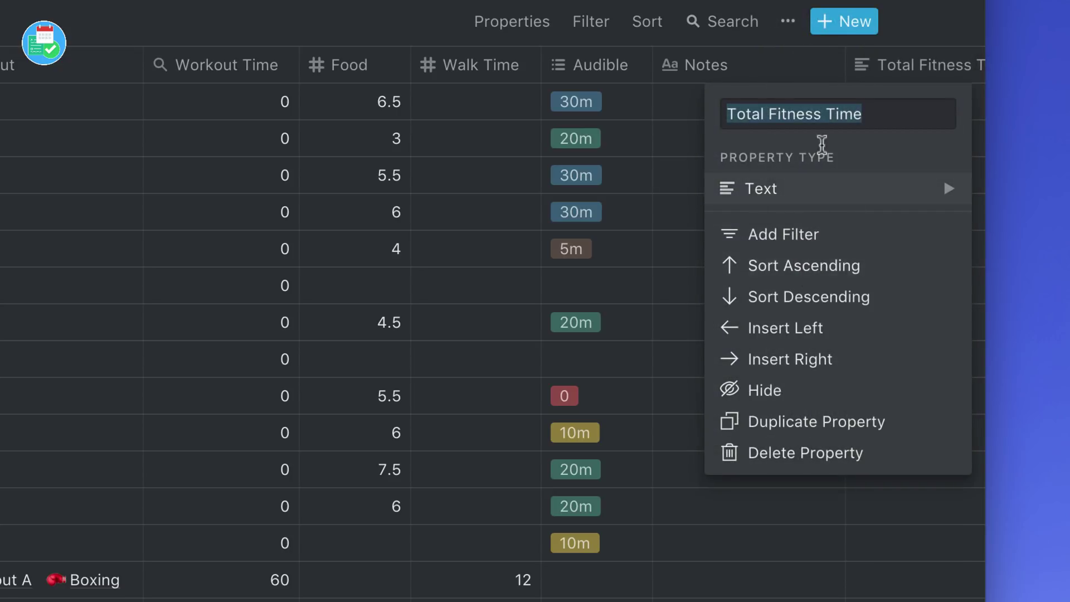
left_click(822, 189)
scroll(820, 334, "down", 2)
left_click(814, 335)
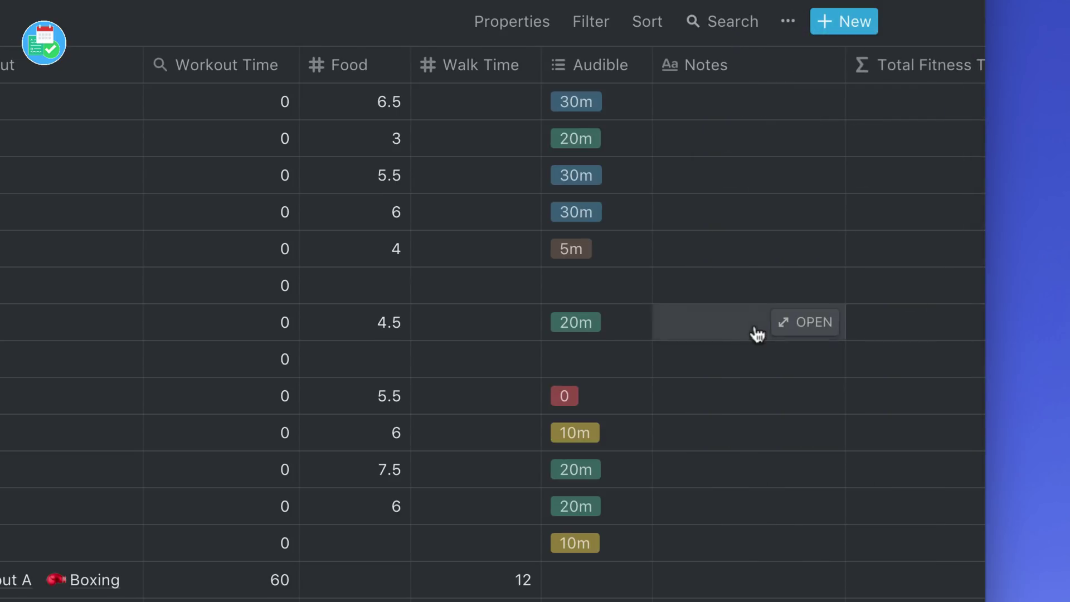
scroll(757, 335, "right", 4)
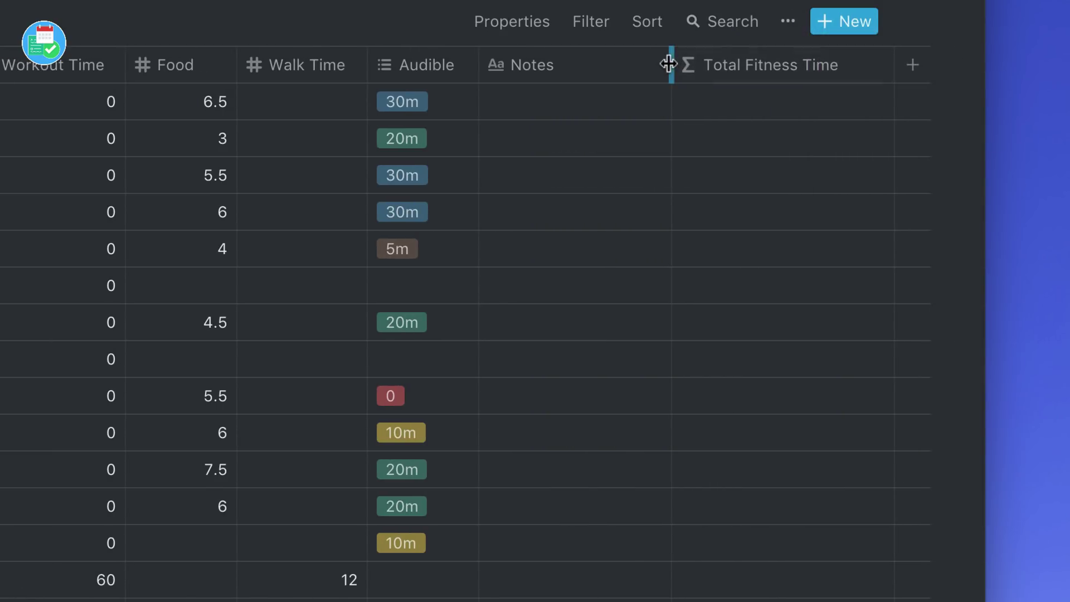
left_click_drag(668, 65, 541, 68)
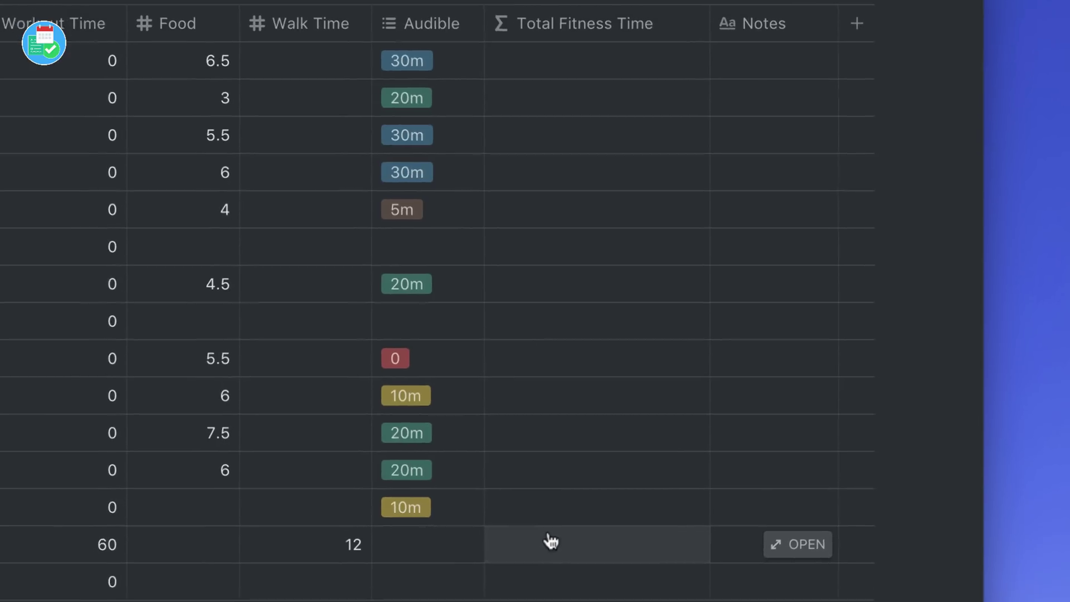
- Set the Total Fitness Time formula to prop("Workout Time") + prop("Walk Time")
left_click(551, 541)
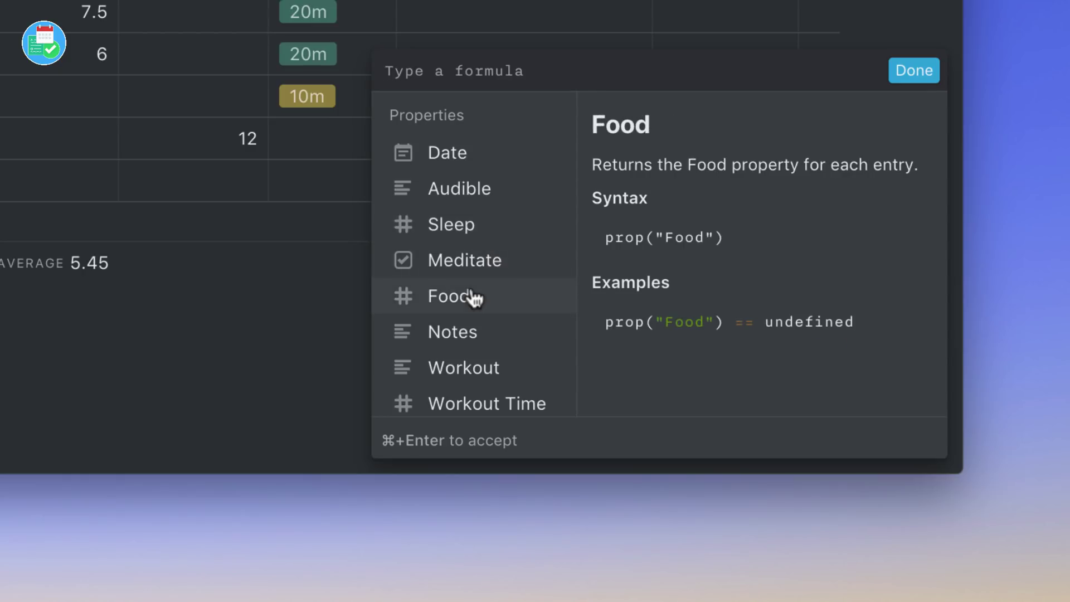
scroll(471, 299, "down", 1)
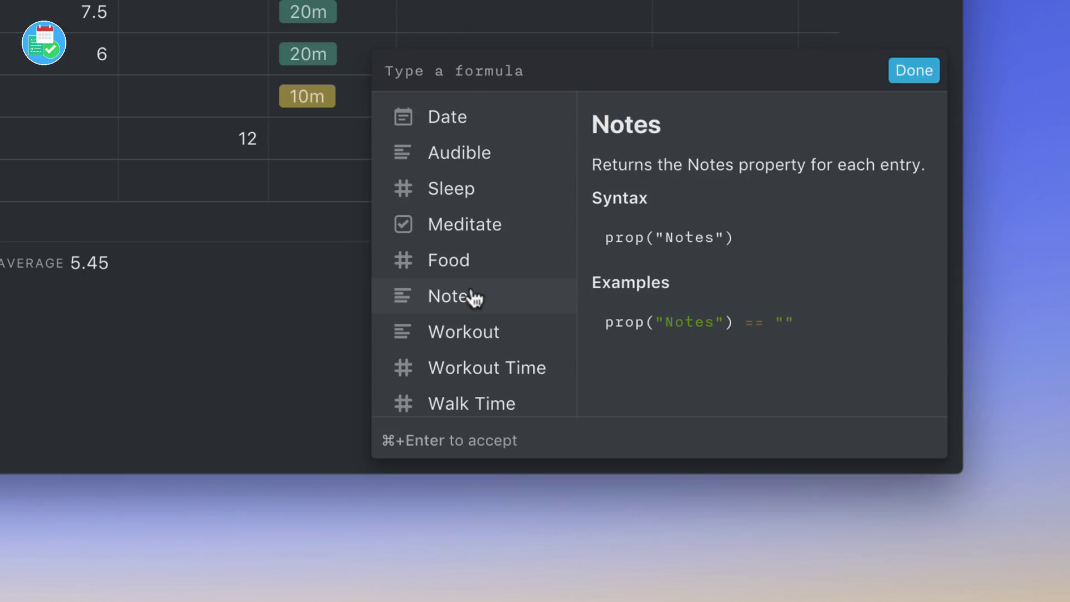
scroll(472, 298, "down", 2)
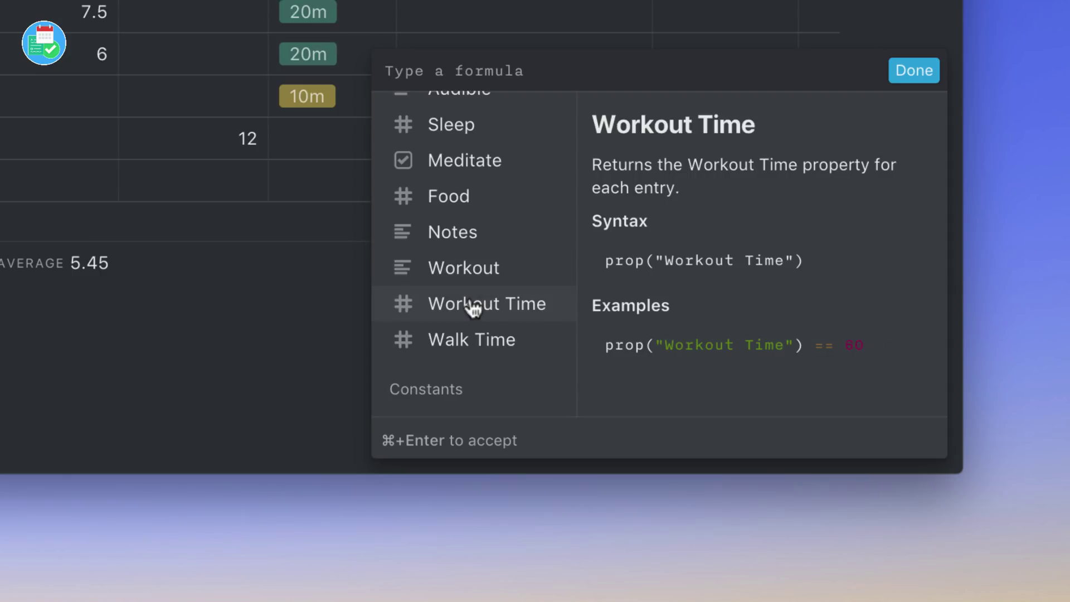
left_click(472, 305)
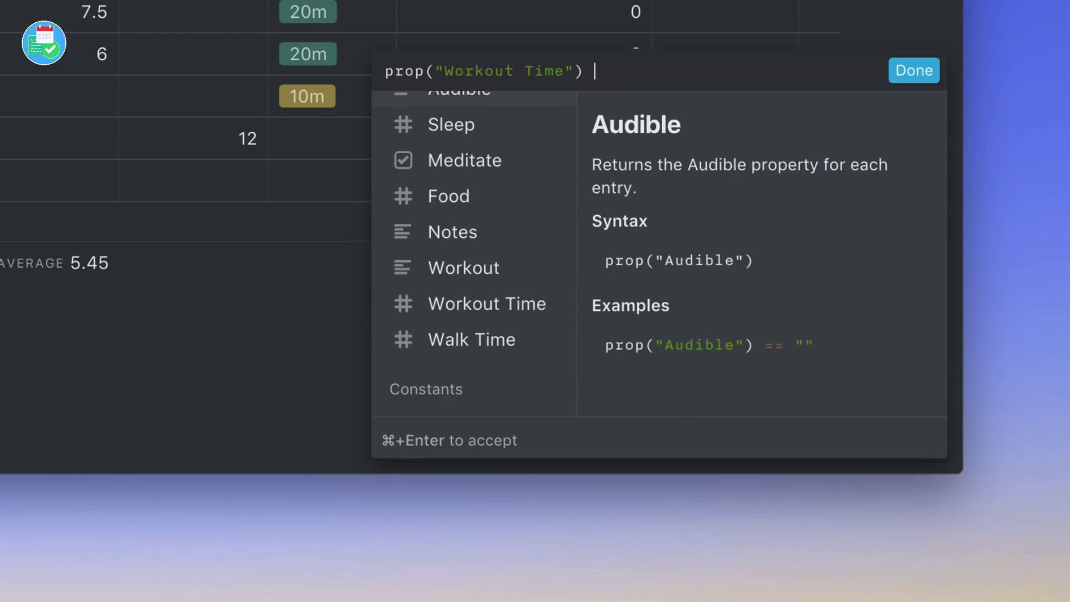
type("+")
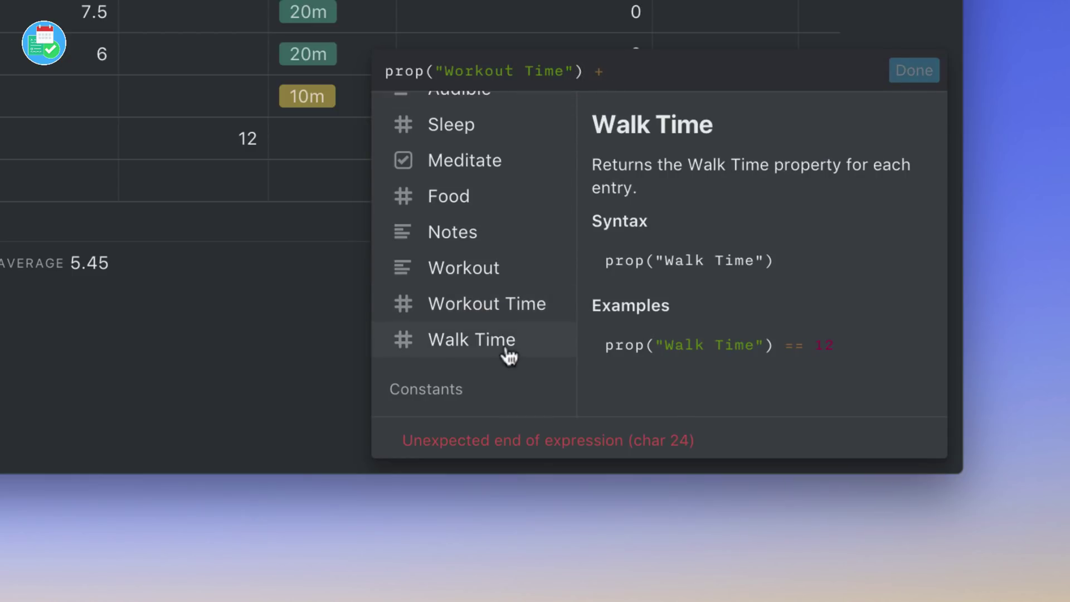
left_click(507, 349)
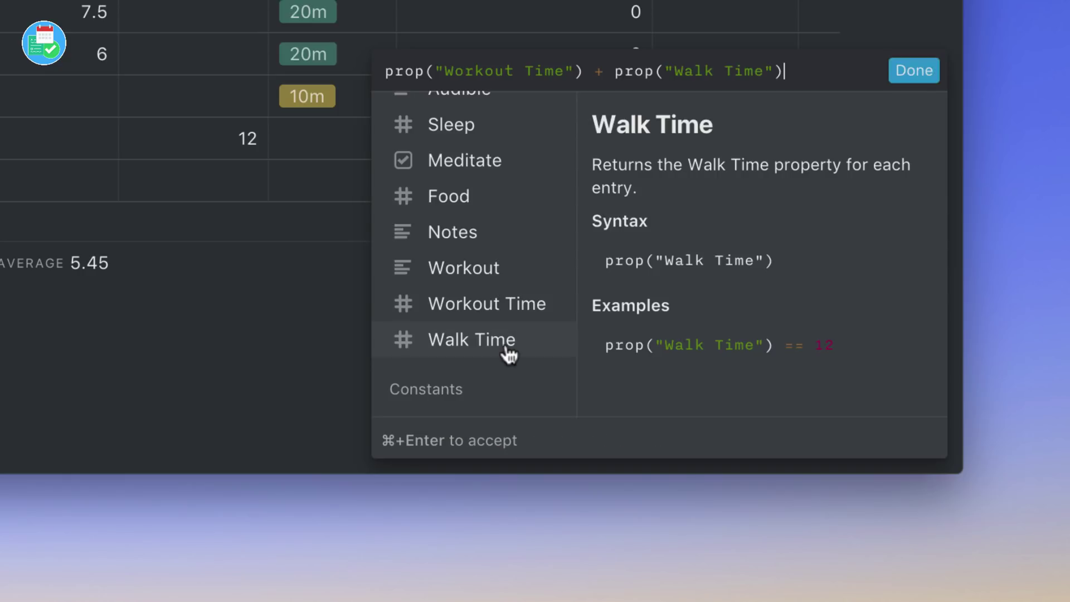
left_click(917, 74)
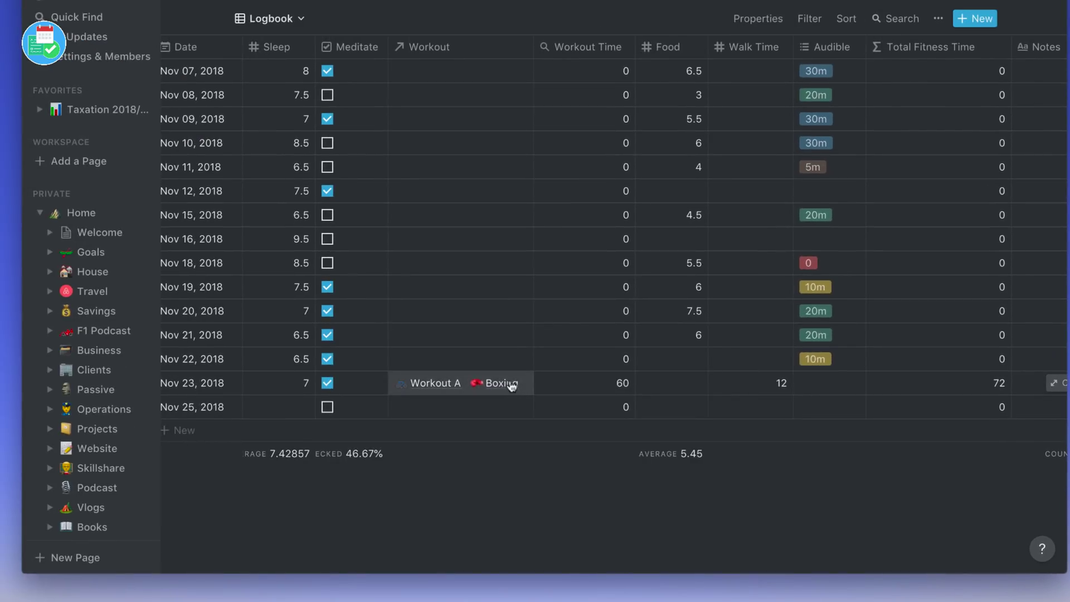
- Remove Boxing from Nov 23's workouts and rename Total Fitness Time to TFT
left_click(512, 385)
left_click(403, 452)
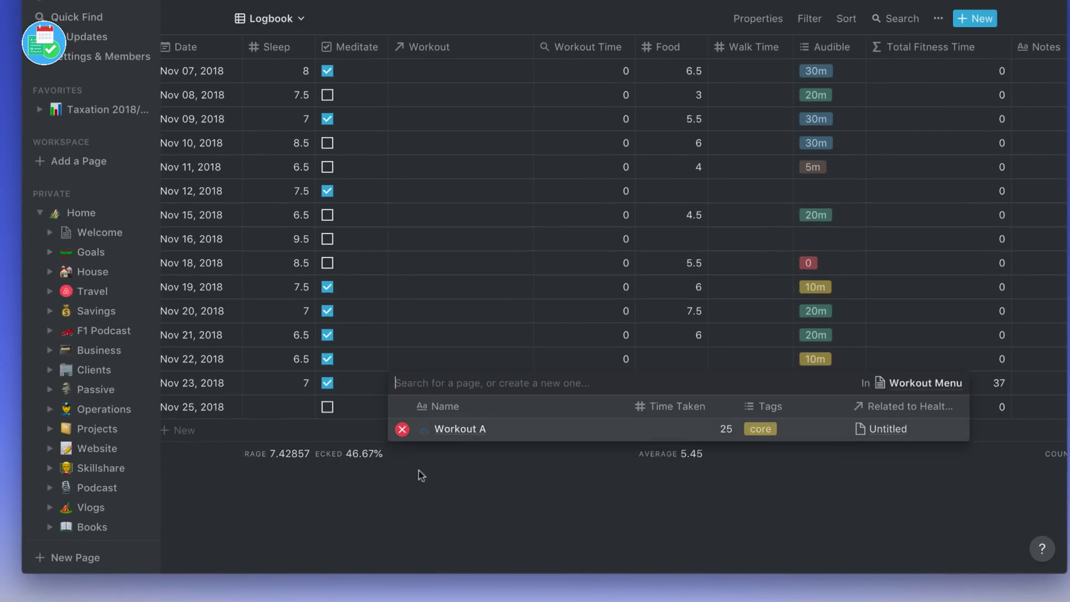
key("Escape")
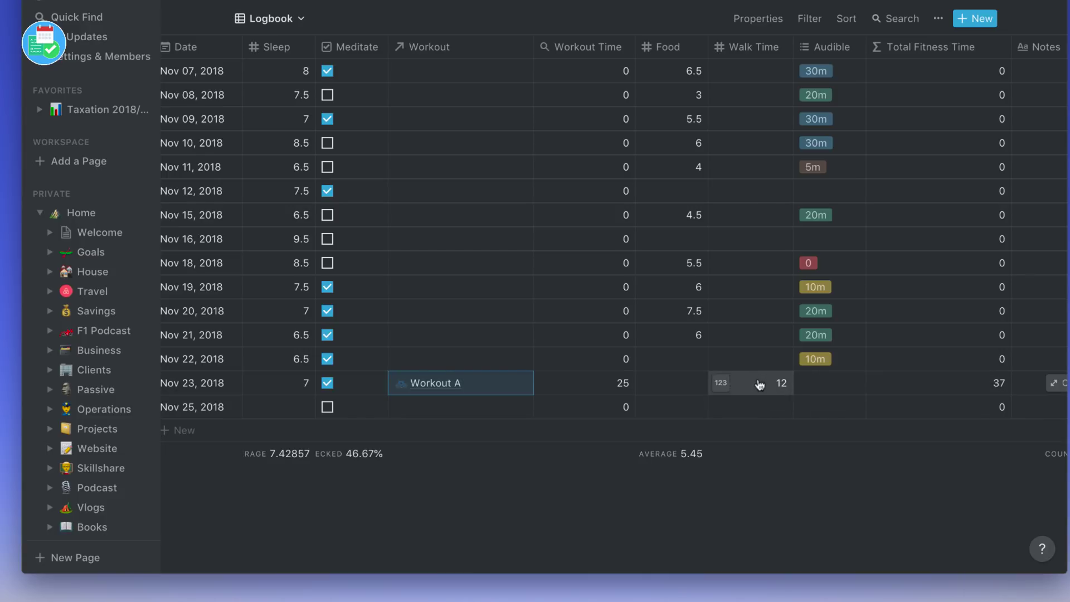
scroll(585, 425, "left", 3)
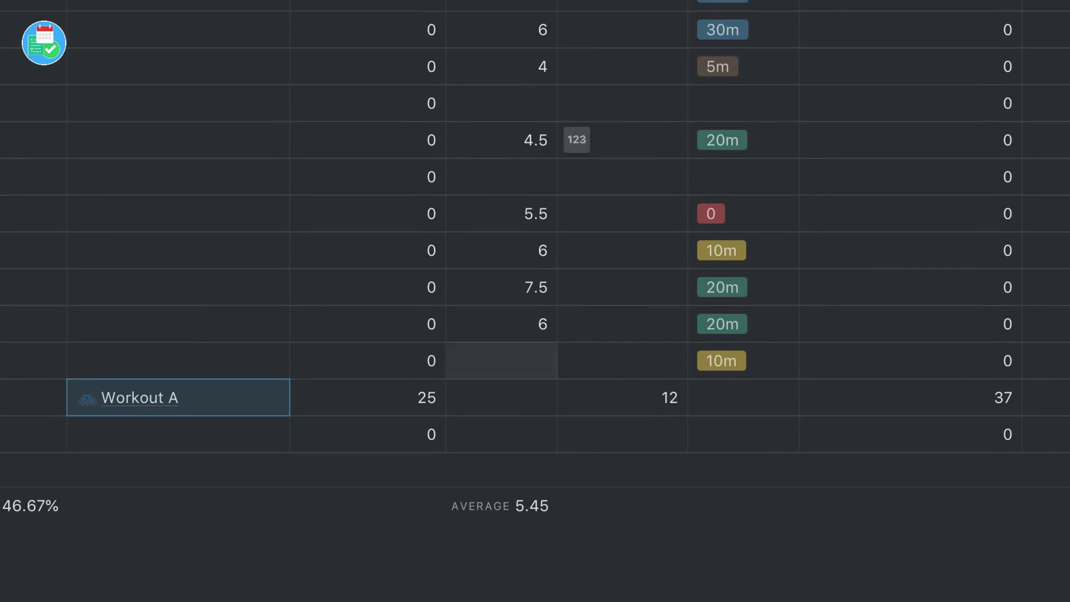
left_click(912, 2)
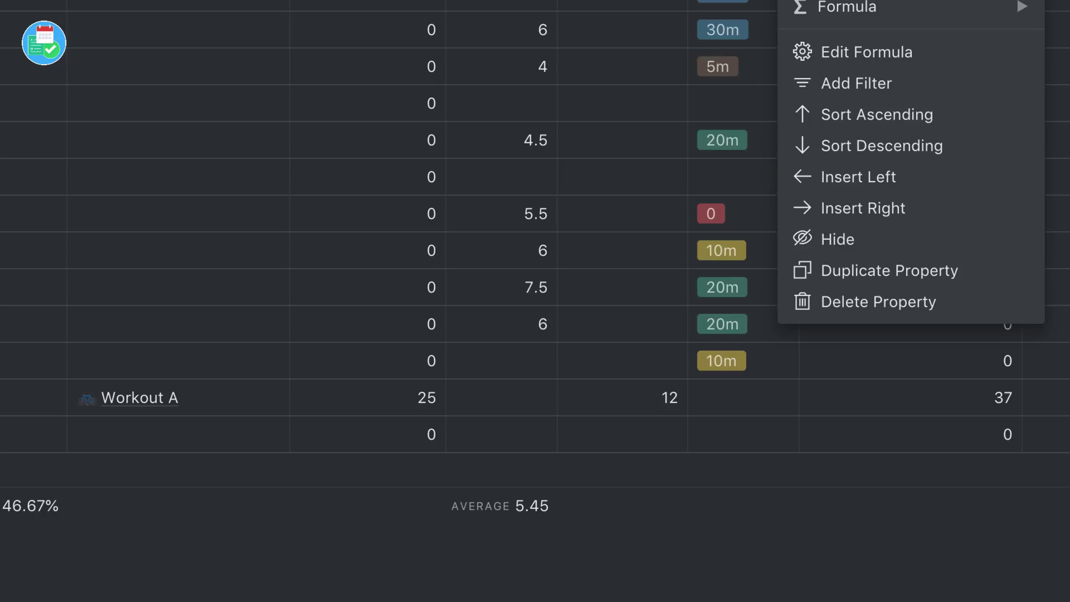
key("Escape")
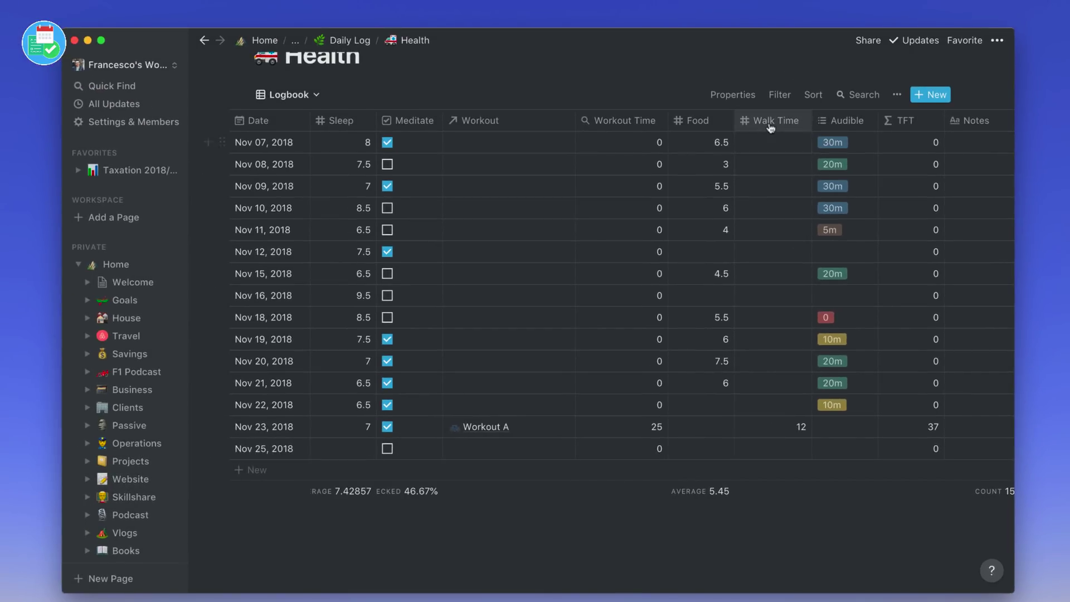
- Shorten the Walk Time column's name to Walk and drag its border narrower
left_click(772, 120)
key("BackSpace")
key("BackSpace")
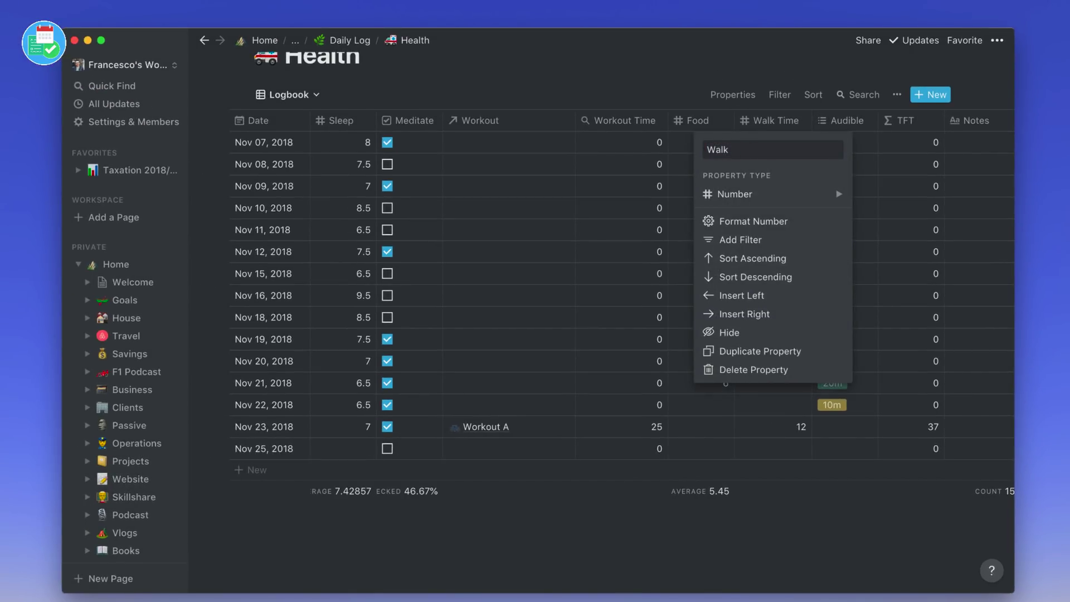
key("Return")
left_click_drag(811, 120, 784, 121)
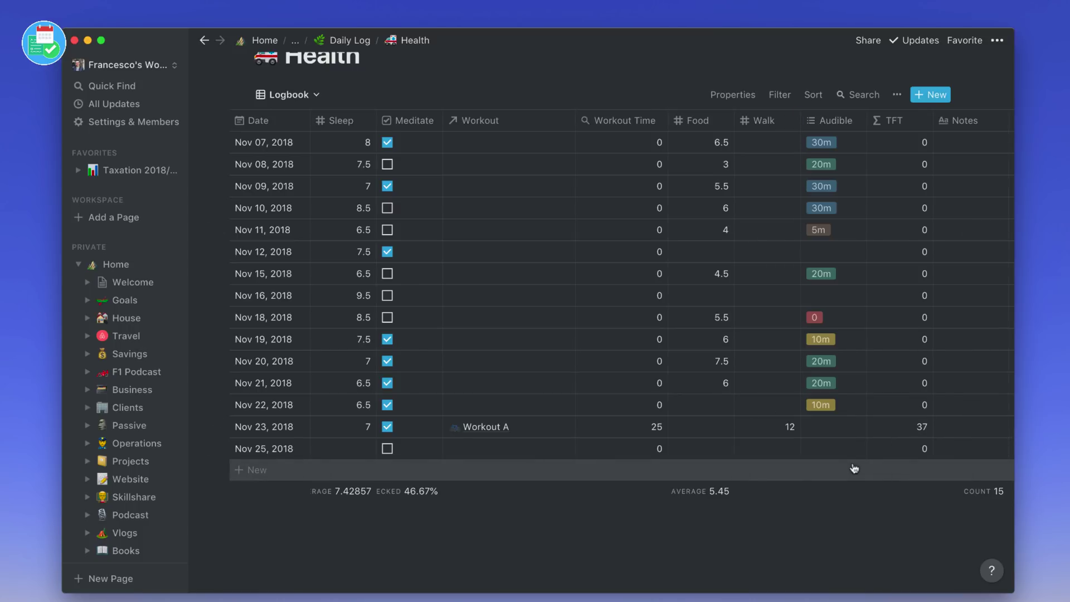
scroll(854, 468, "right", 2)
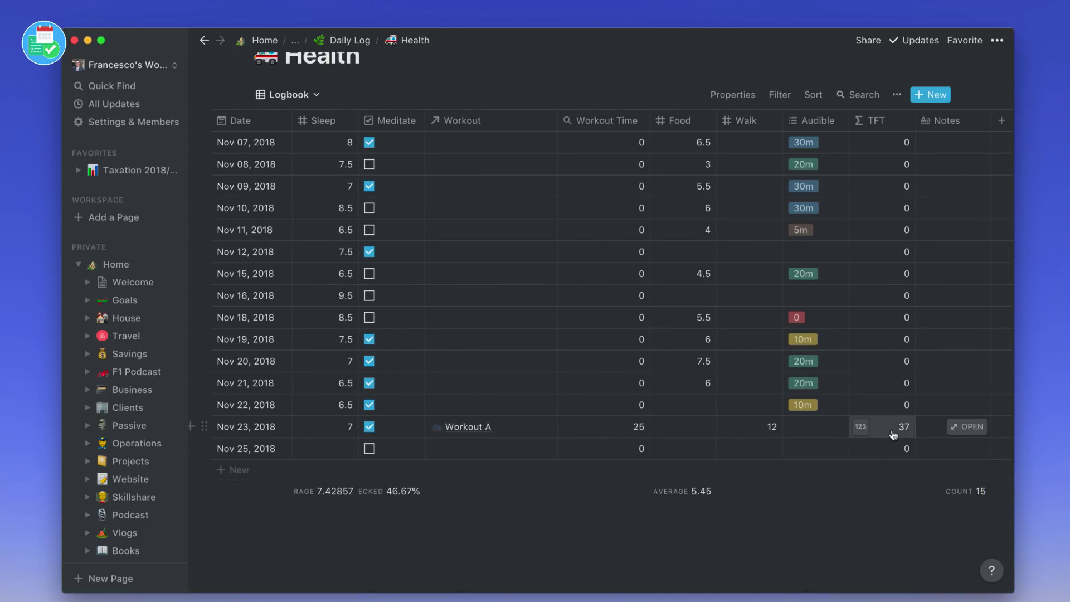
- Log Nov 26, 2018 with Sleep 8 and the Meditate box checked
left_click(248, 470)
left_click(239, 470)
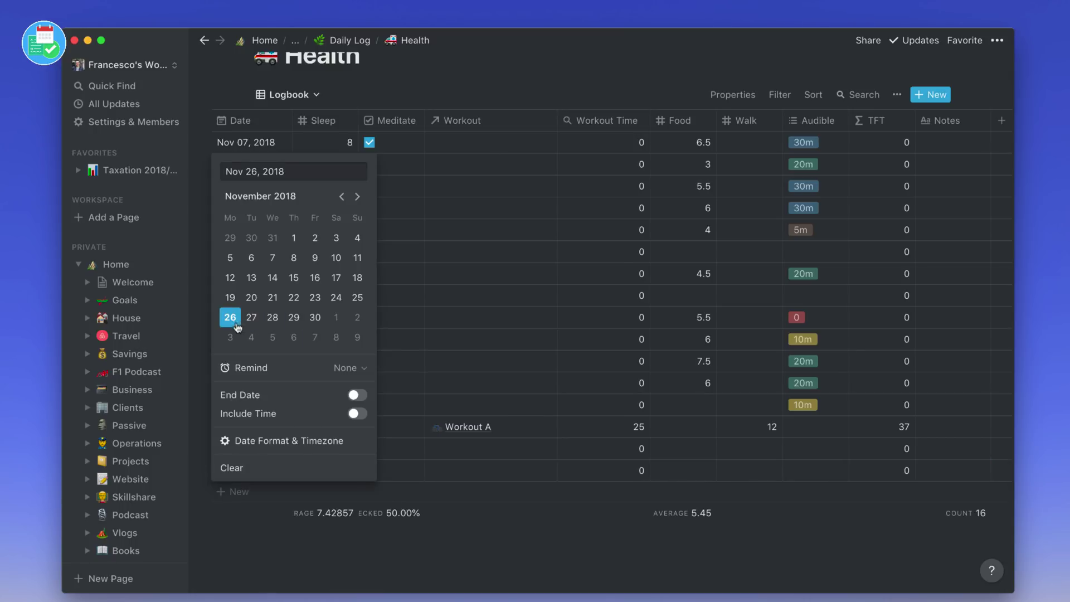
left_click(387, 499)
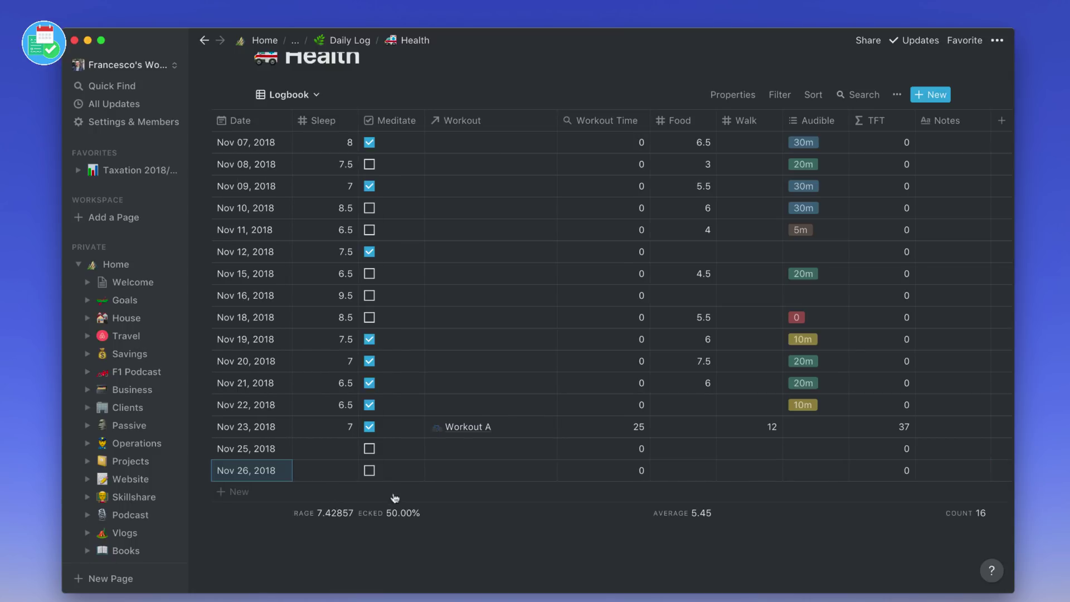
left_click(346, 475)
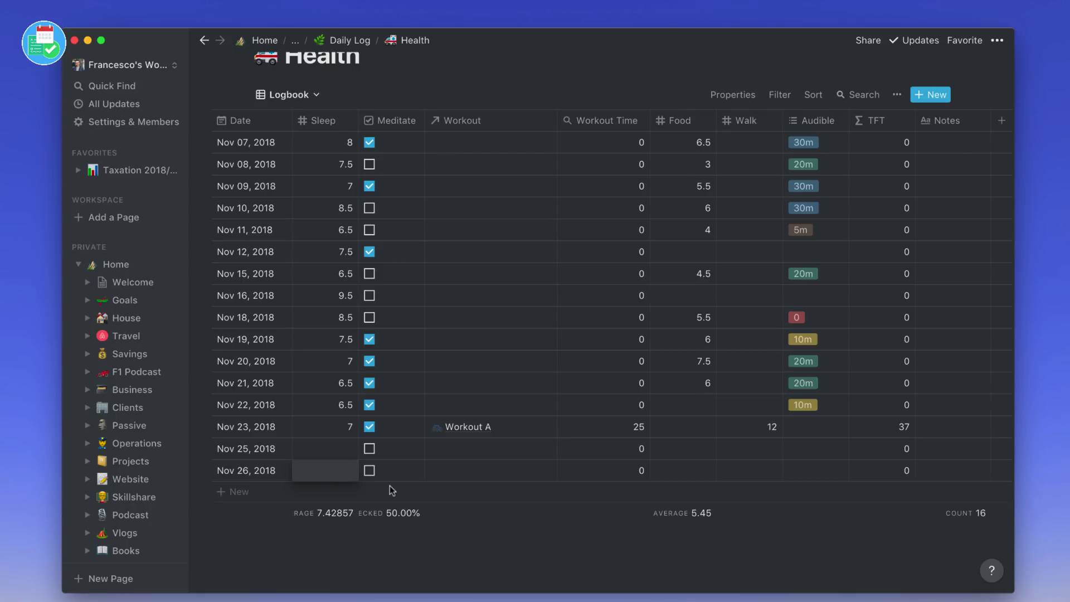
type("8")
key("Return")
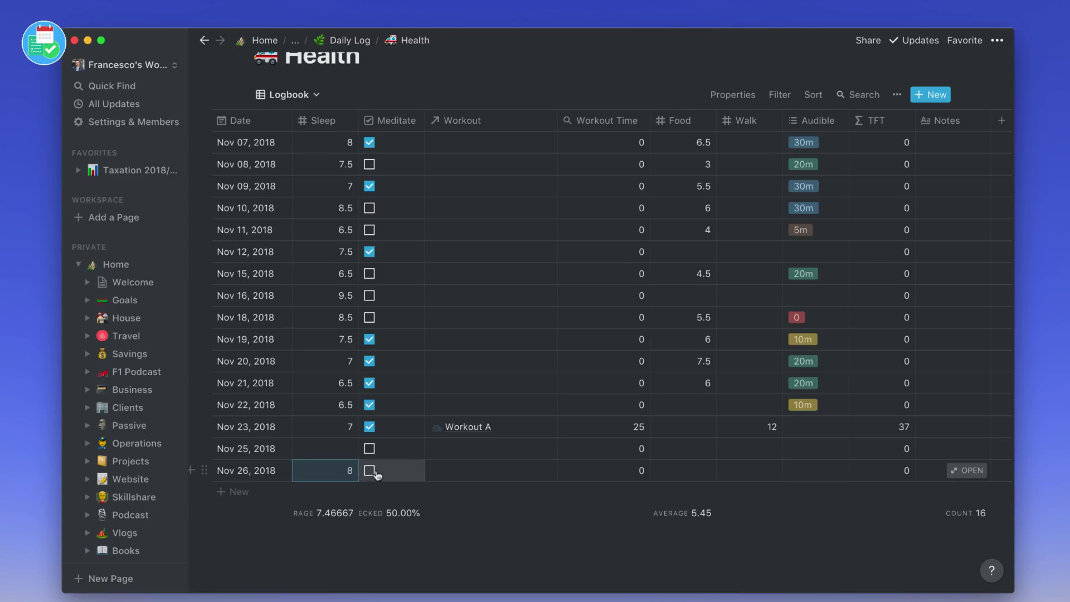
left_click(368, 470)
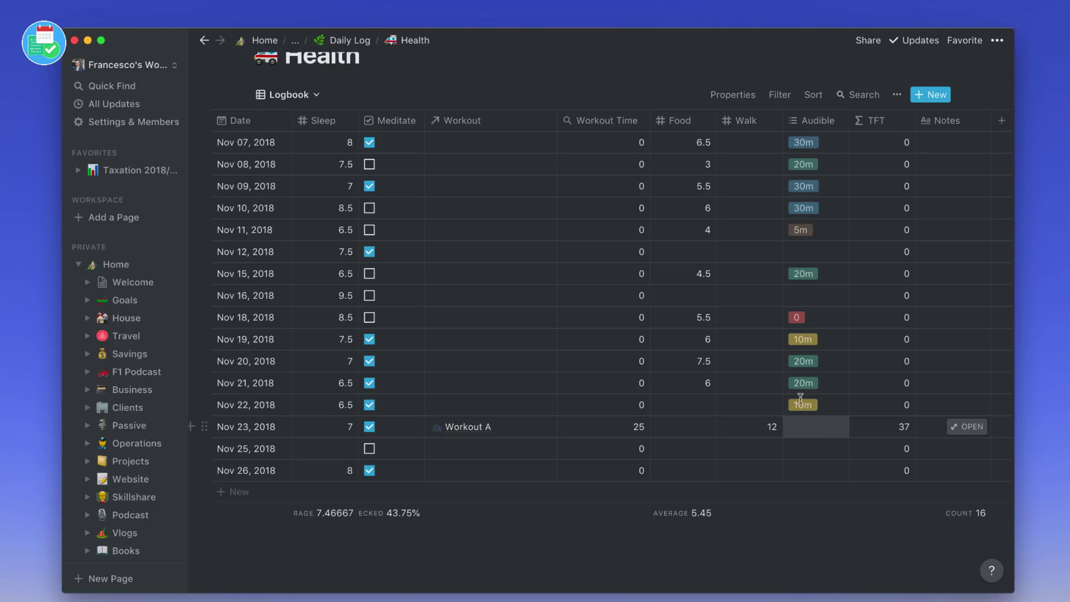
- Remove Workout A from Nov 23's Workout relation, dropping its TFT to 12
left_click(507, 427)
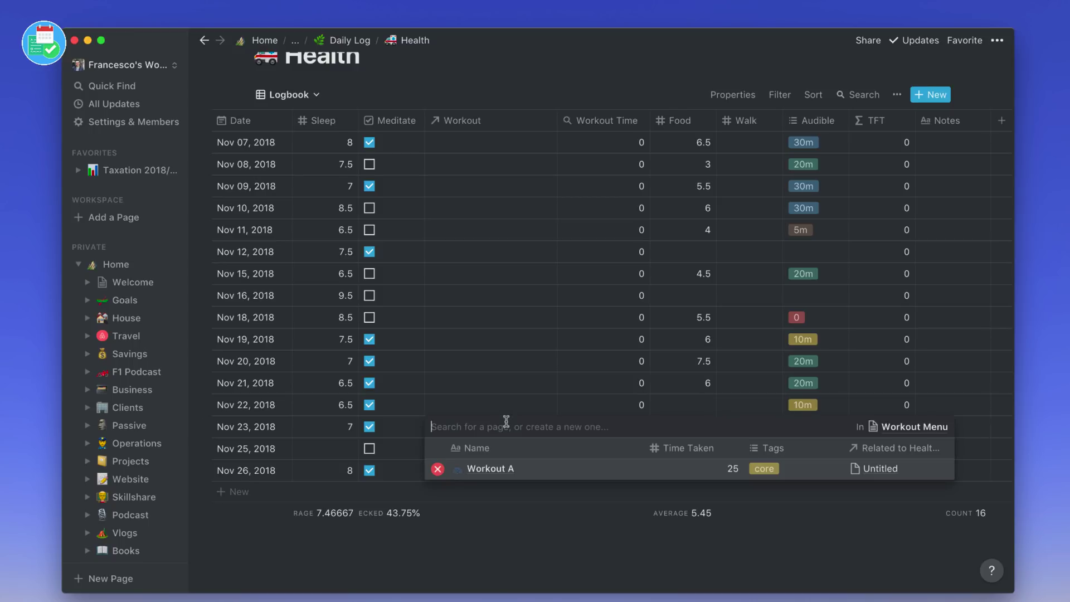
left_click(469, 468)
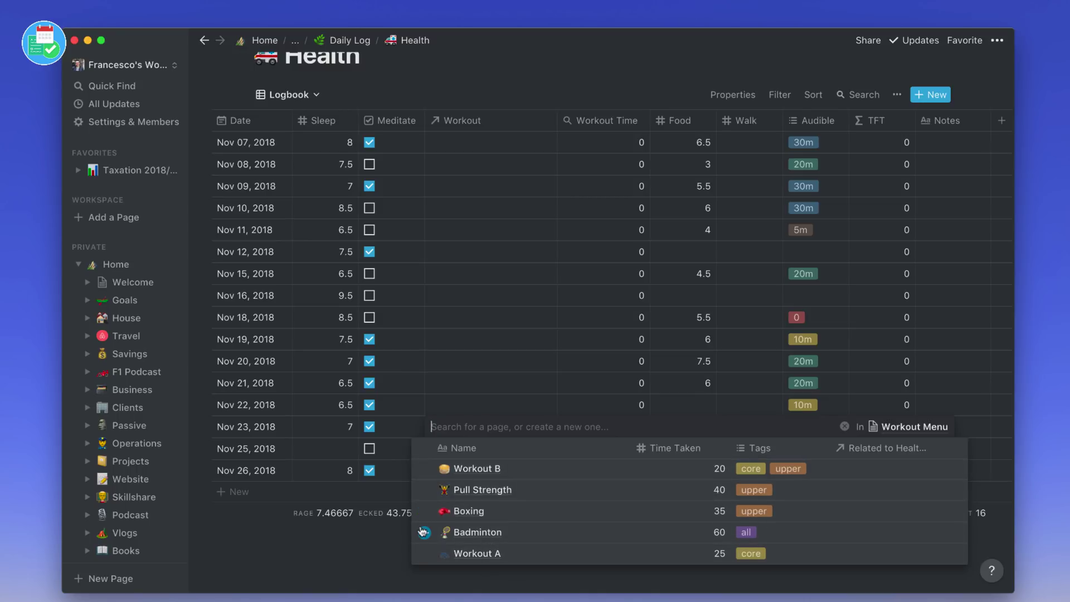
key("Escape")
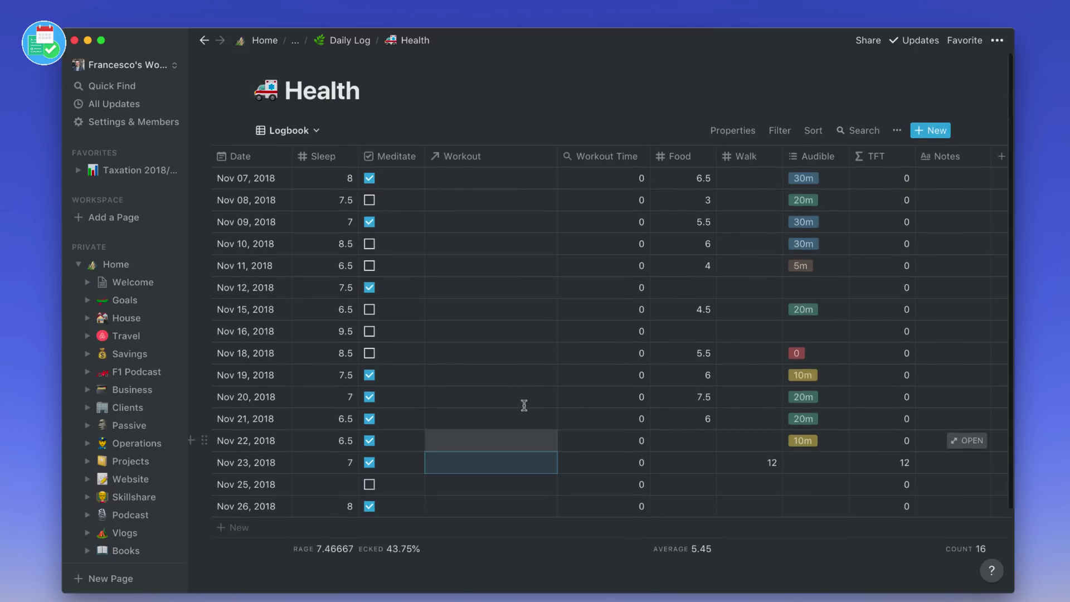
scroll(524, 410, "up", 1)
scroll(515, 445, "down", 1)
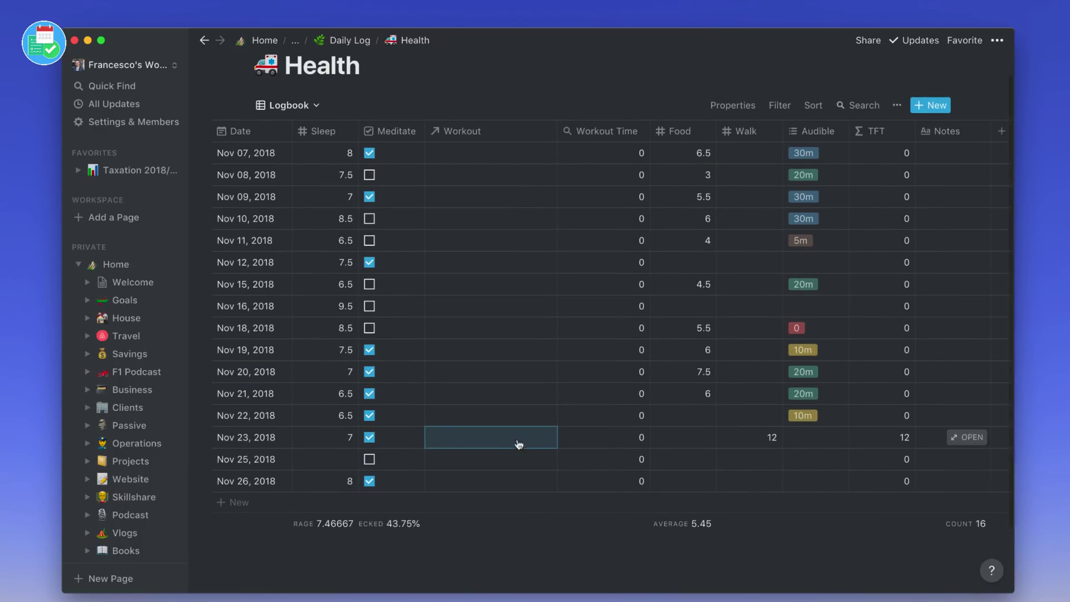